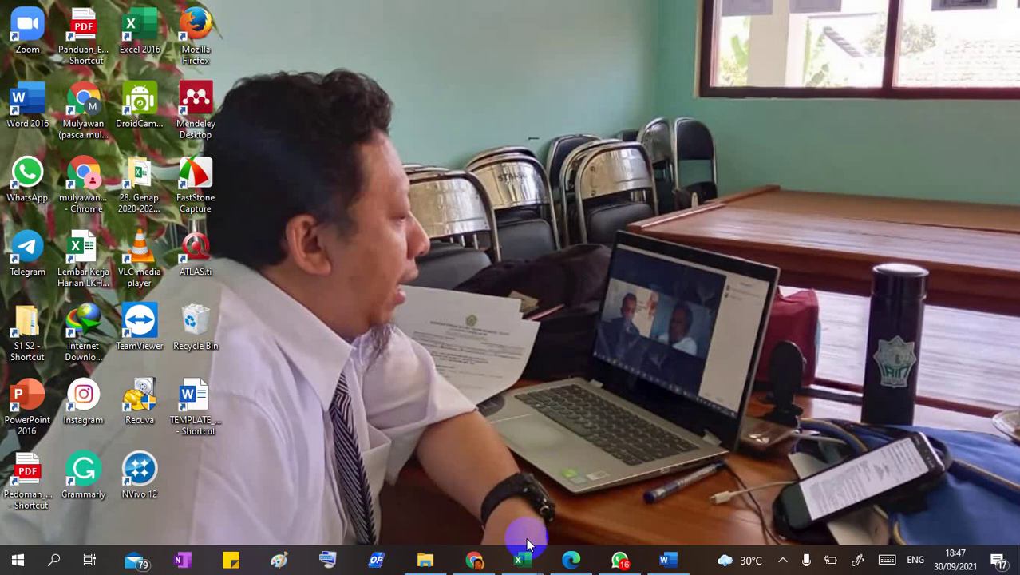
- Switch to the Master Data Verifikator MSN workbook in Excel
left_click(523, 560)
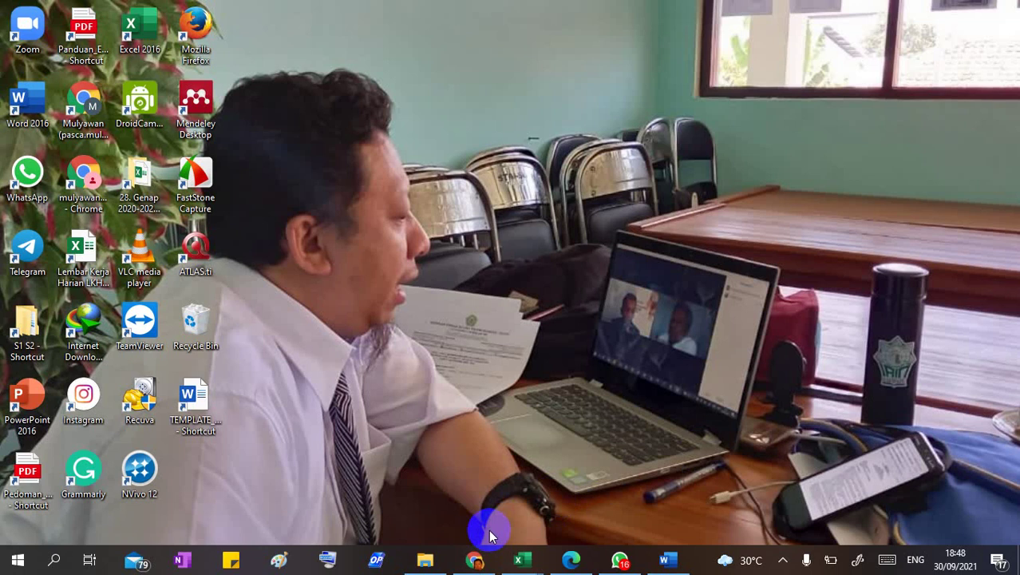
mouse_move(519, 559)
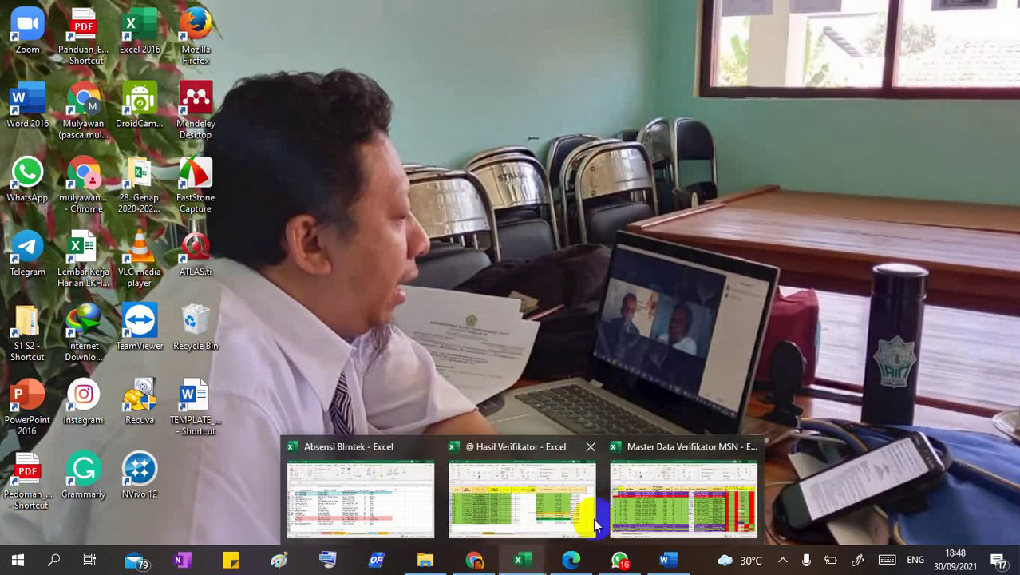
left_click(680, 496)
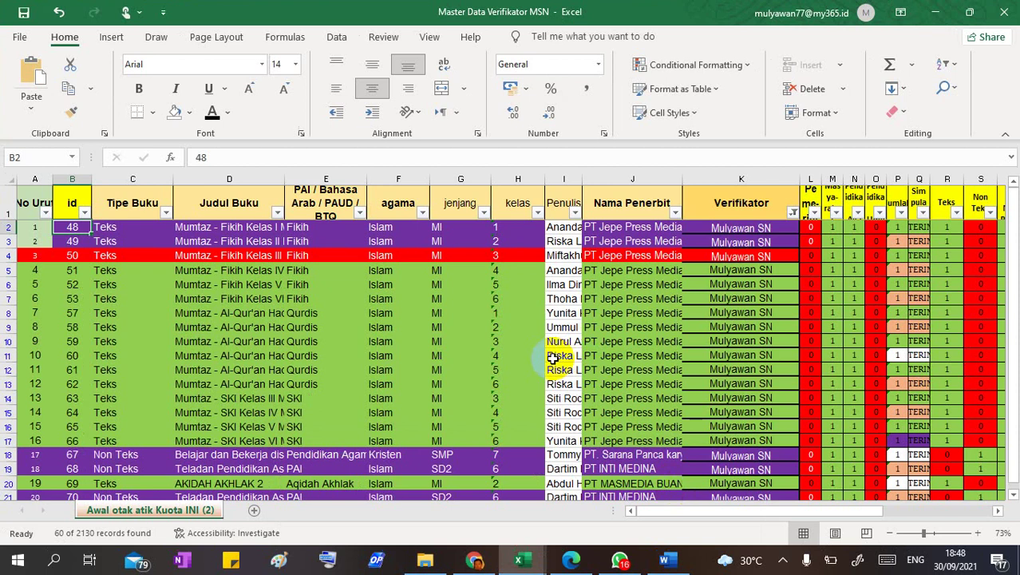
- Examine the book records from the No Urut and id columns through the verification scores to the Penilai Praktisi, Penilai Ahli and Supervisor columns
scroll(553, 359, "right", 10)
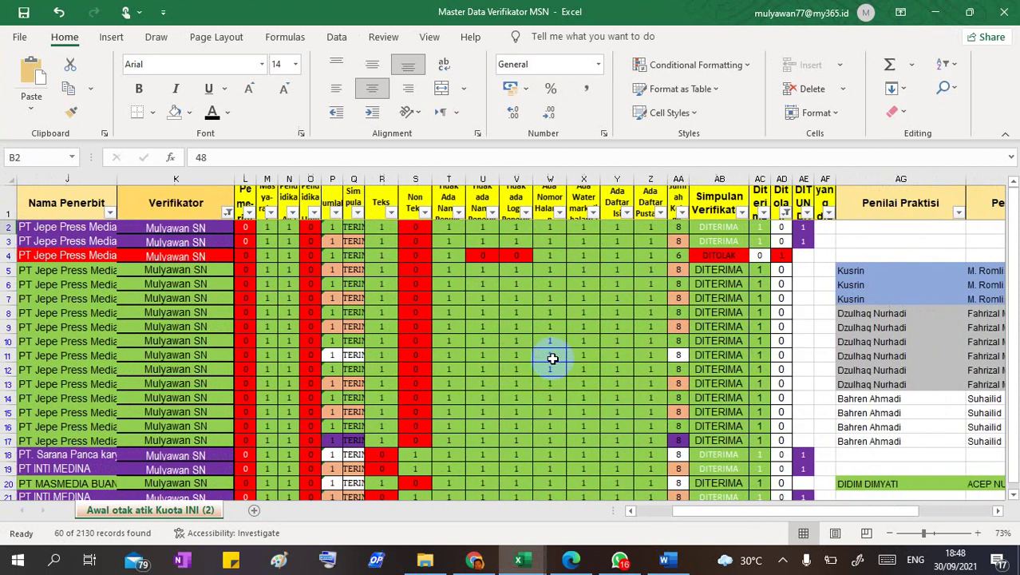
scroll(553, 358, "left", 10)
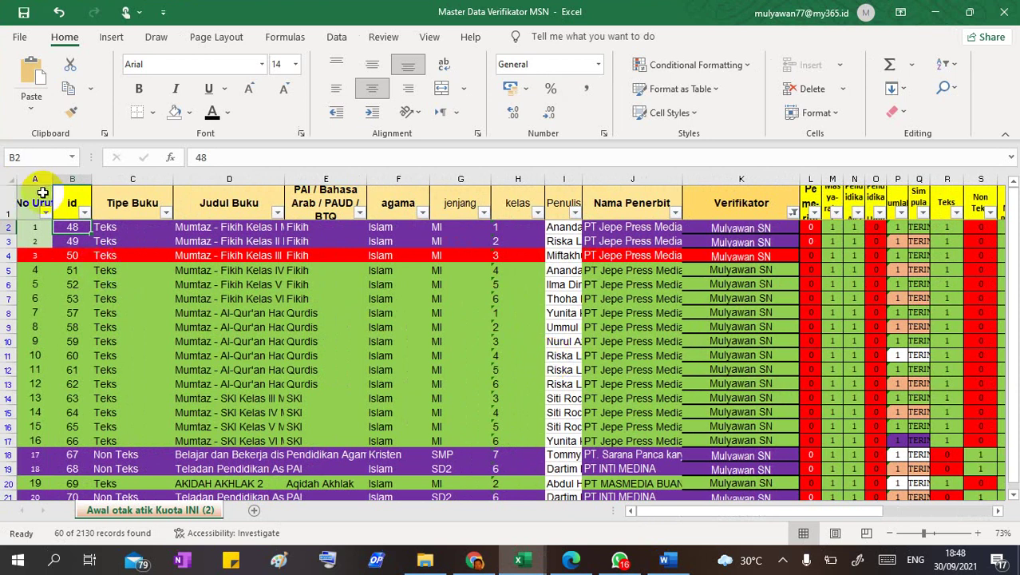
scroll(686, 291, "right", 6)
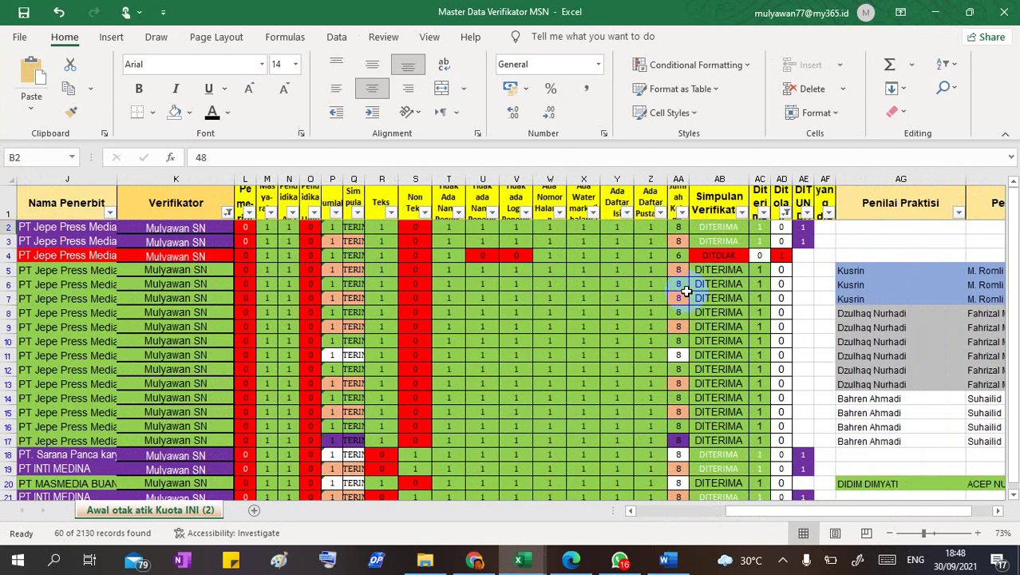
scroll(685, 292, "right", 5)
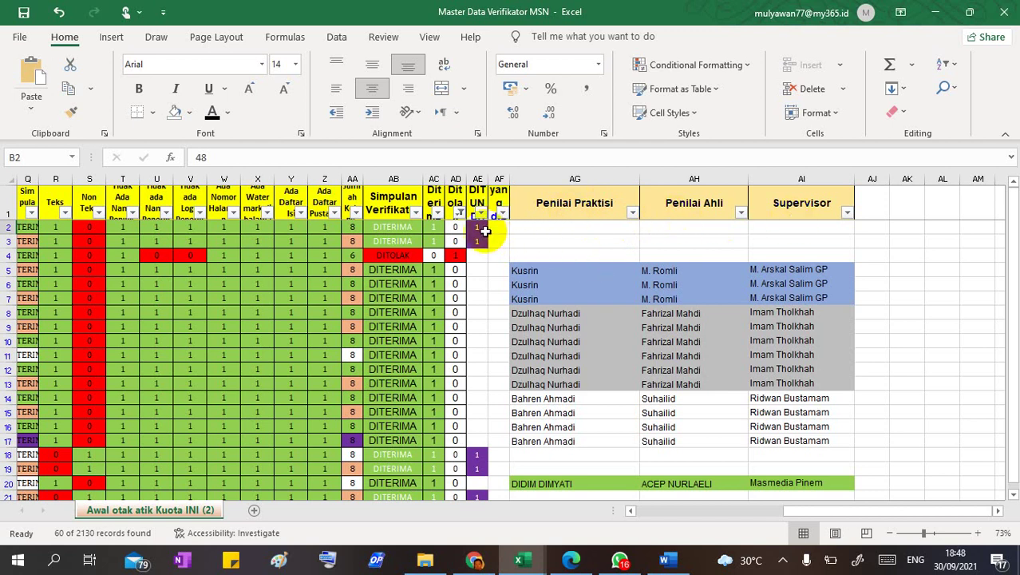
scroll(484, 232, "left", 10)
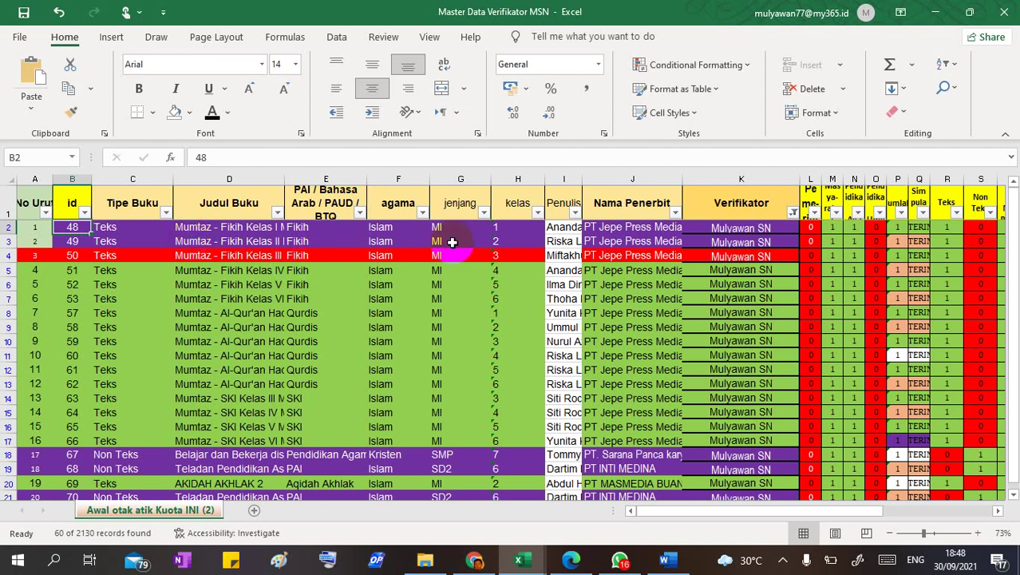
scroll(643, 253, "right", 4)
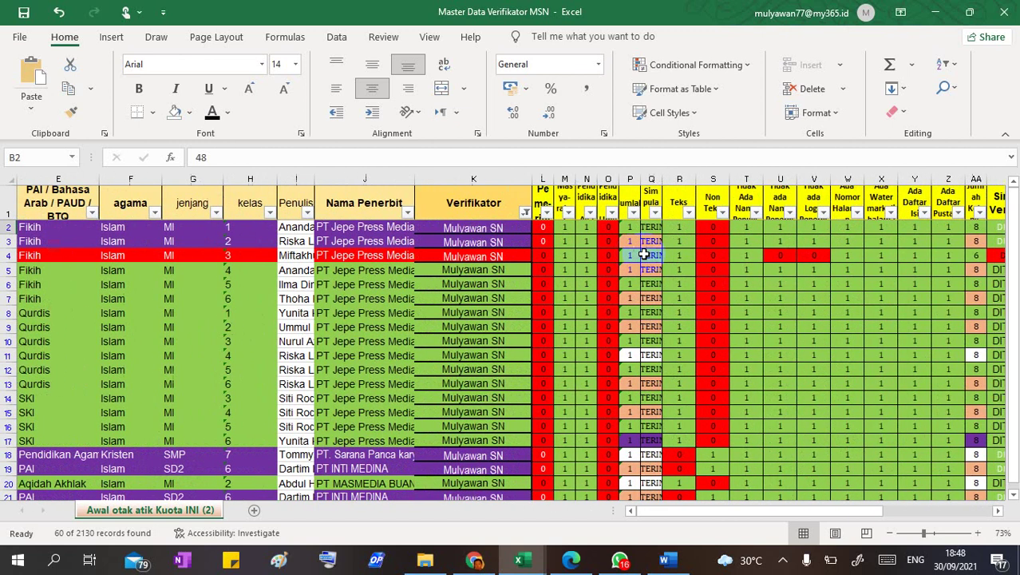
scroll(643, 254, "right", 2)
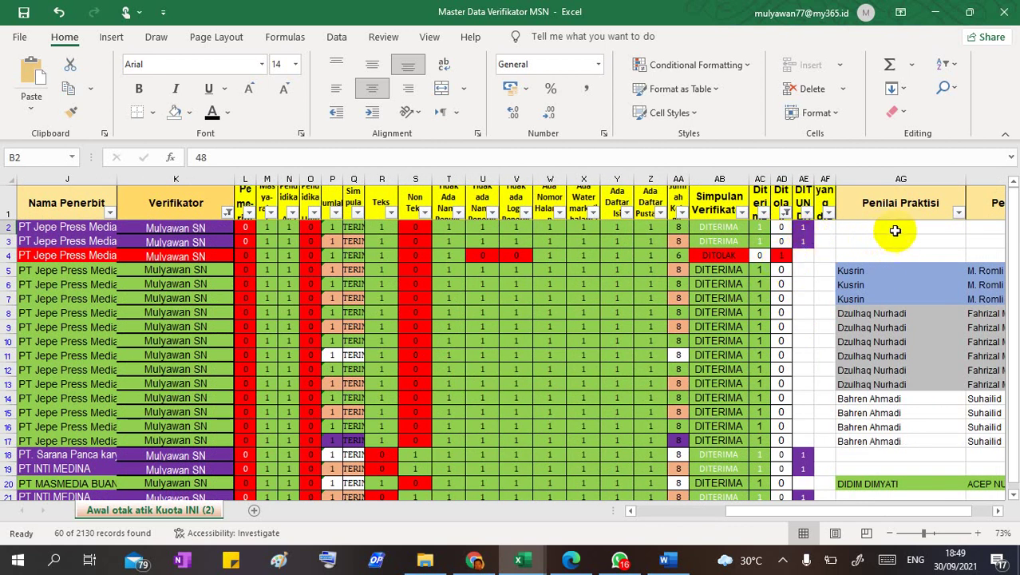
scroll(901, 243, "right", 2)
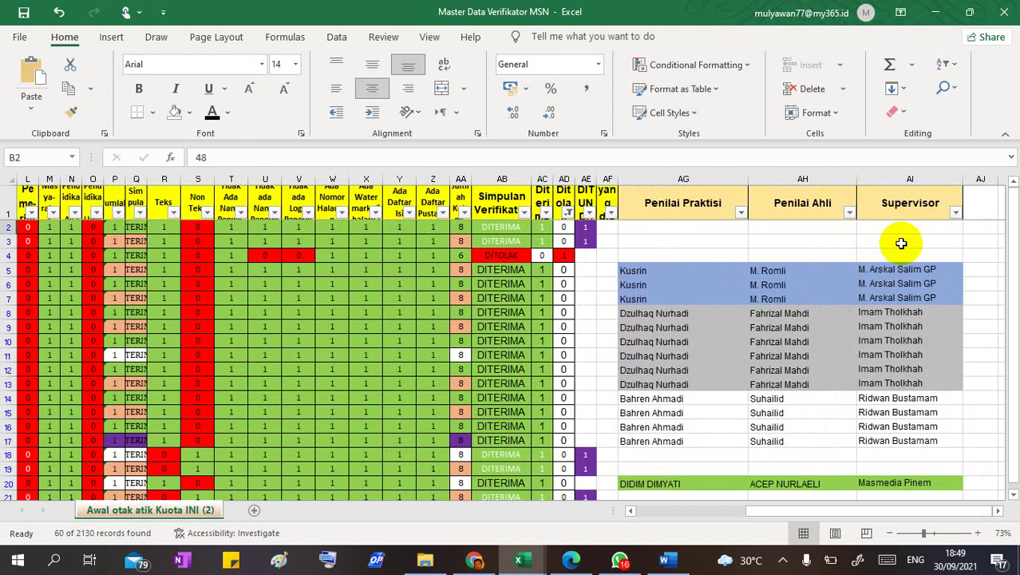
scroll(652, 276, "left", 7)
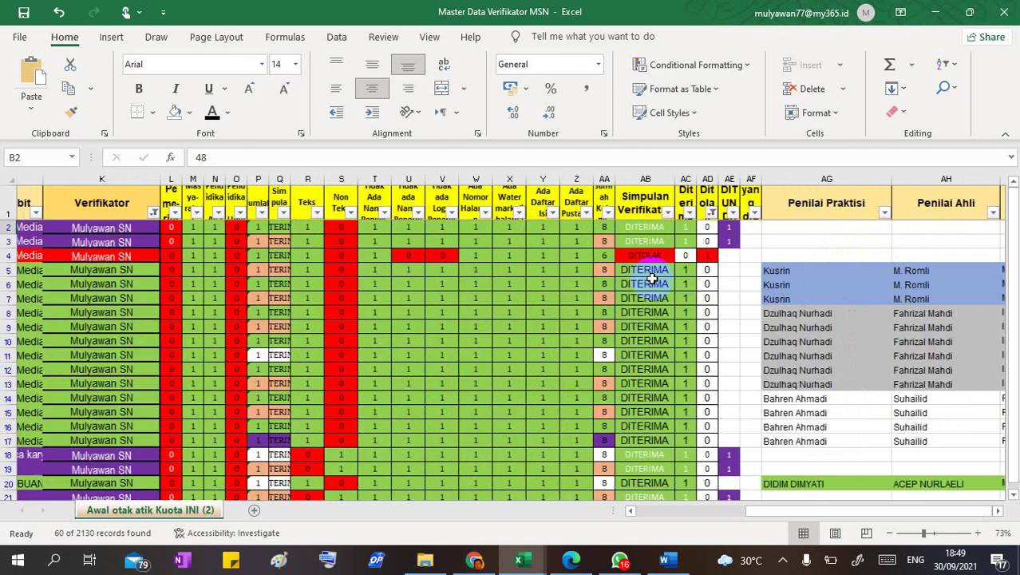
- Remove the single-verifier restriction by selecting all names in the Verifikator column filter
scroll(652, 277, "left", 3)
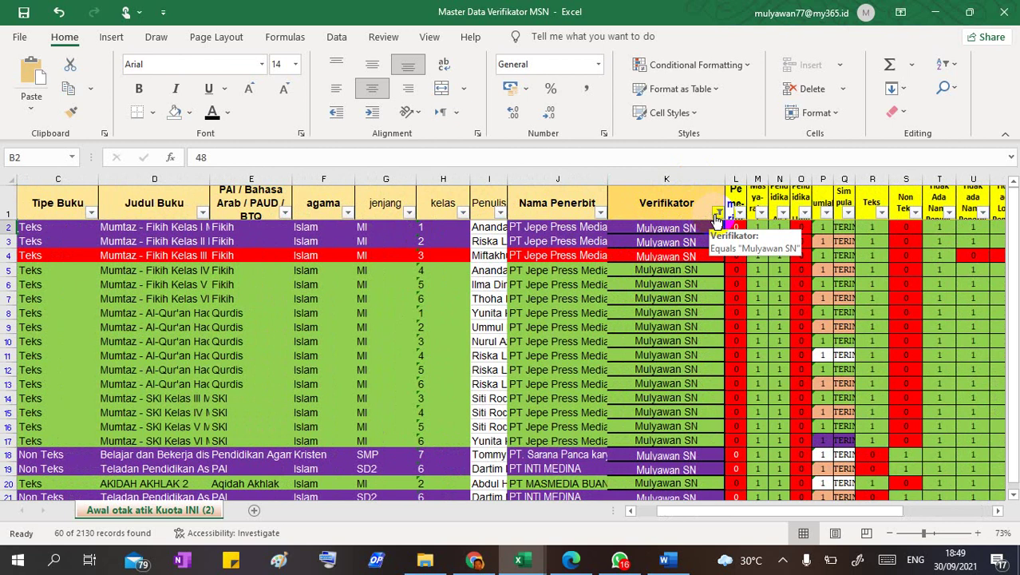
left_click(719, 213)
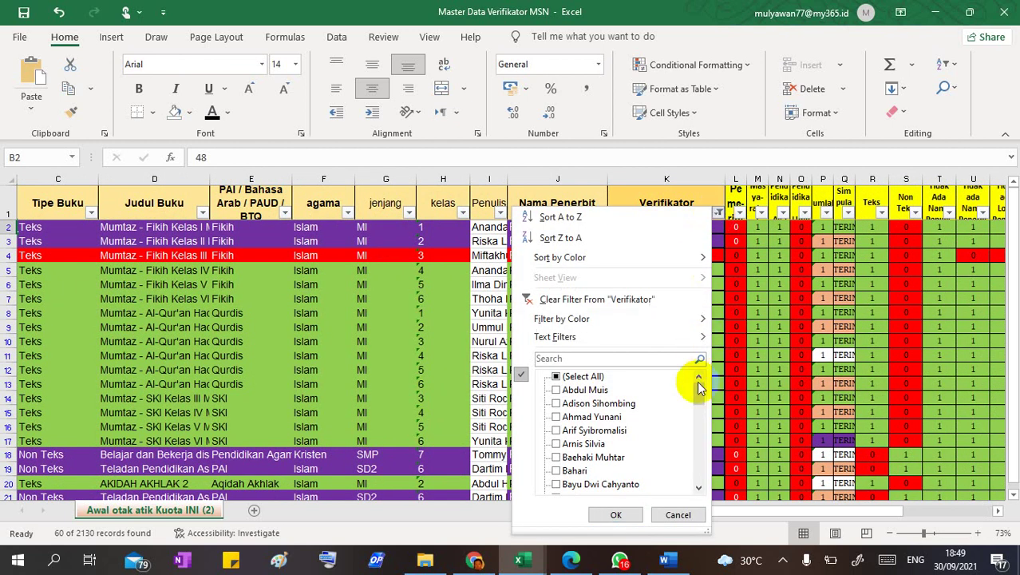
mouse_move(699, 389)
left_mouse_down()
mouse_move(701, 427)
mouse_move(699, 373)
left_mouse_up()
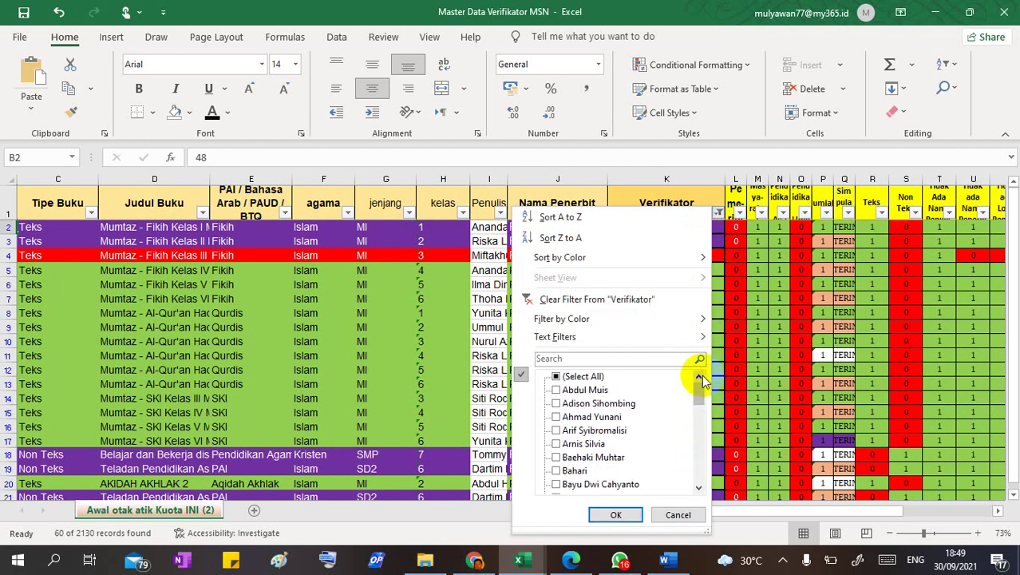
left_click(576, 378)
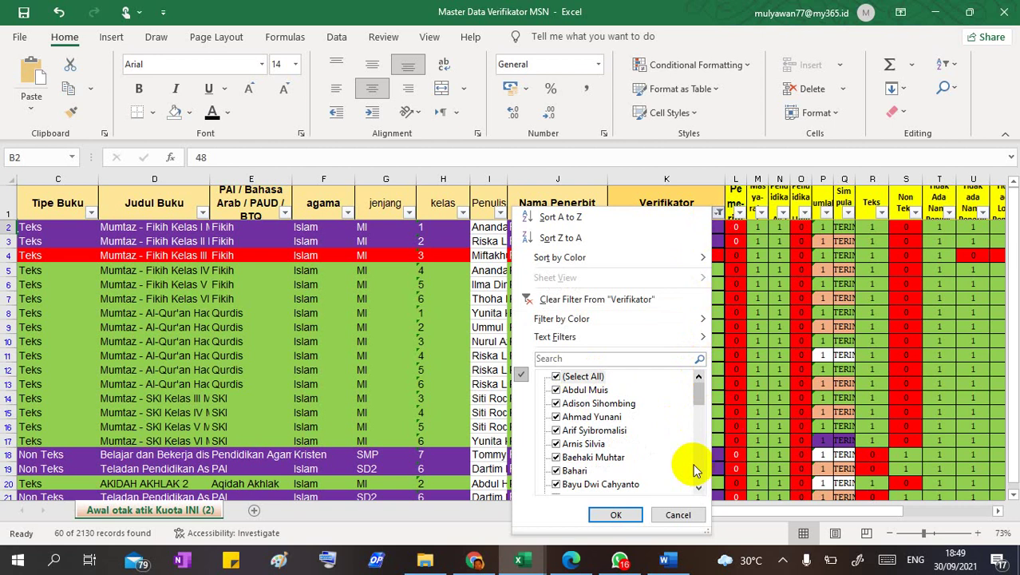
left_click(616, 514)
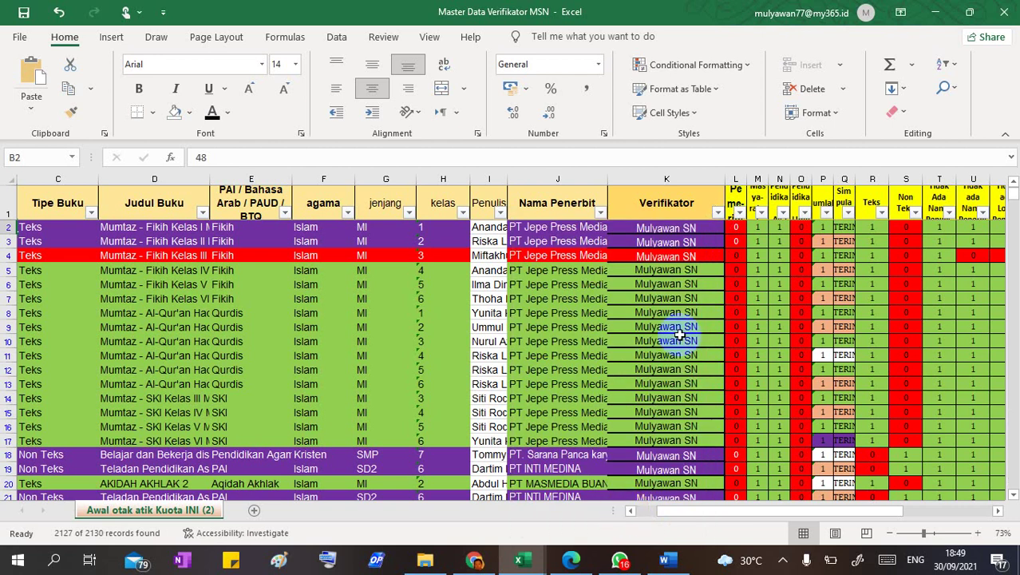
- Filter the Verifikator column to show only the records of the second verifier in the alphabetical name list
left_click(717, 212)
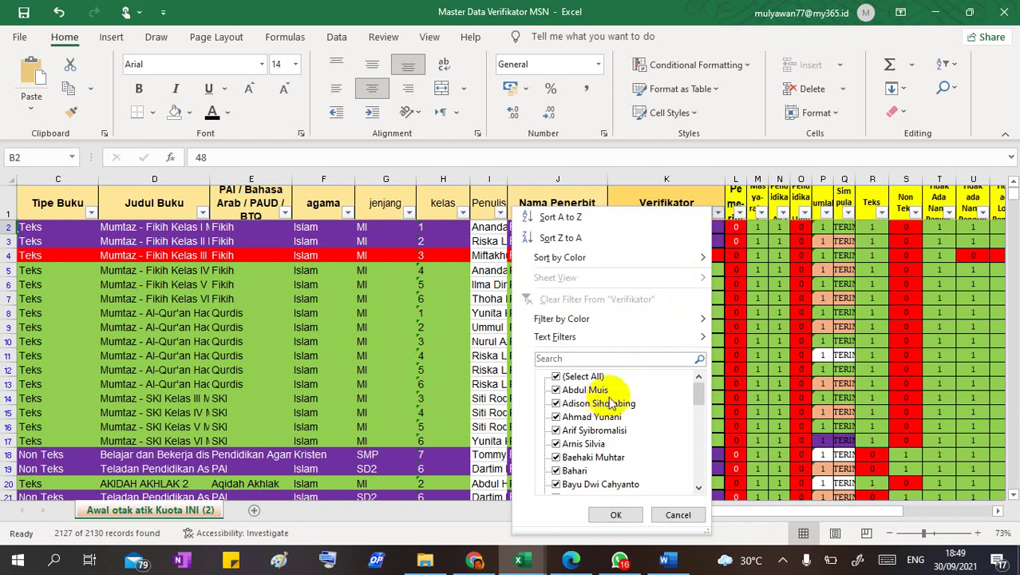
left_click(557, 376)
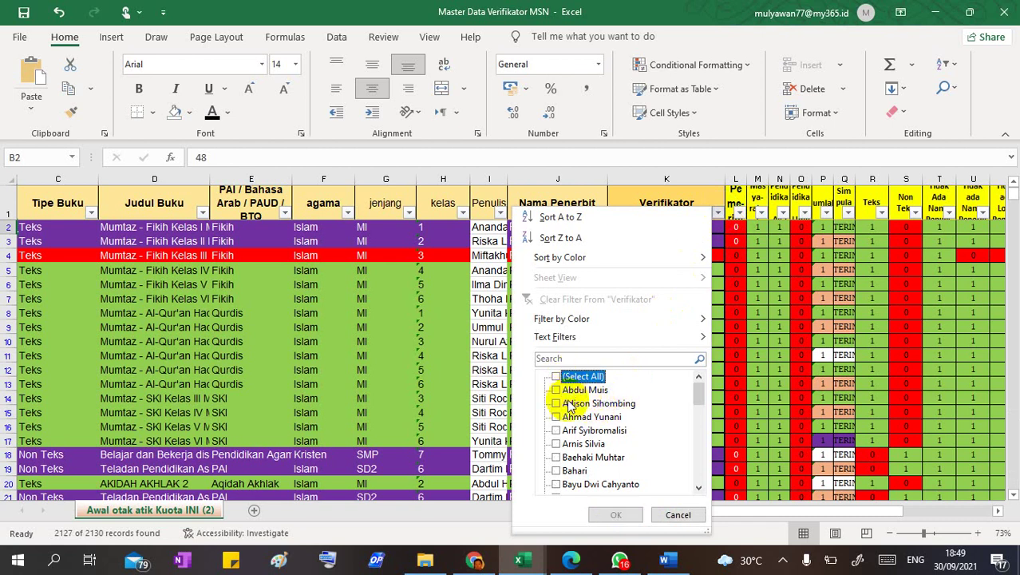
left_click(578, 404)
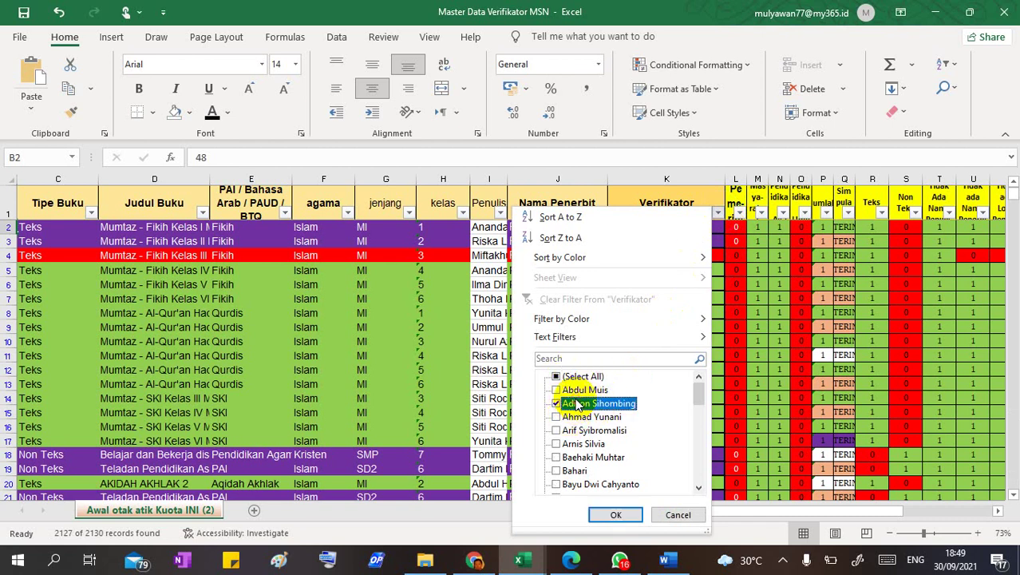
left_click(613, 514)
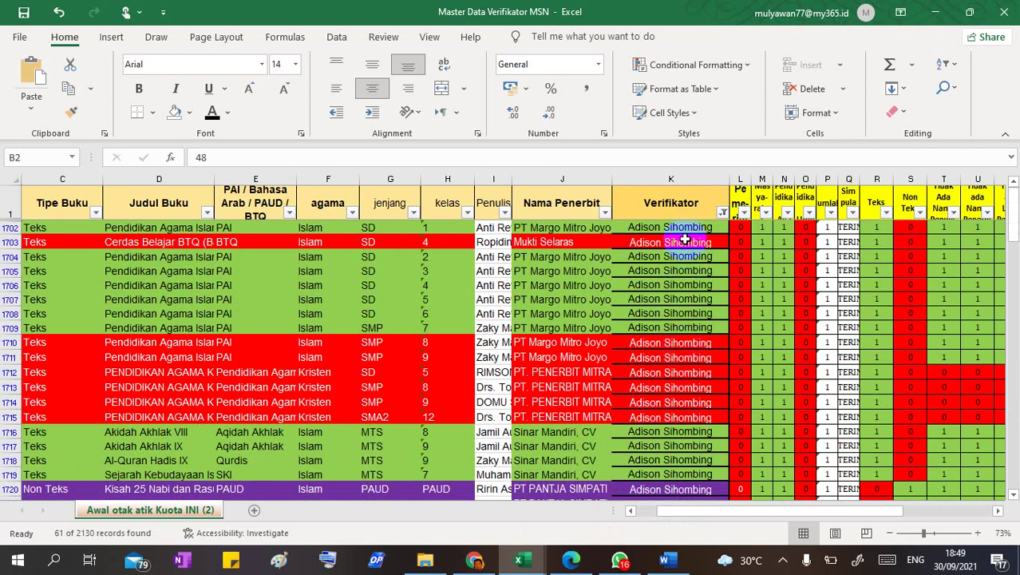
- Review the filtered records and select their Verifikator cells from row 1702 to row 1762 to count them
scroll(685, 237, "down", 1)
scroll(685, 238, "down", 10)
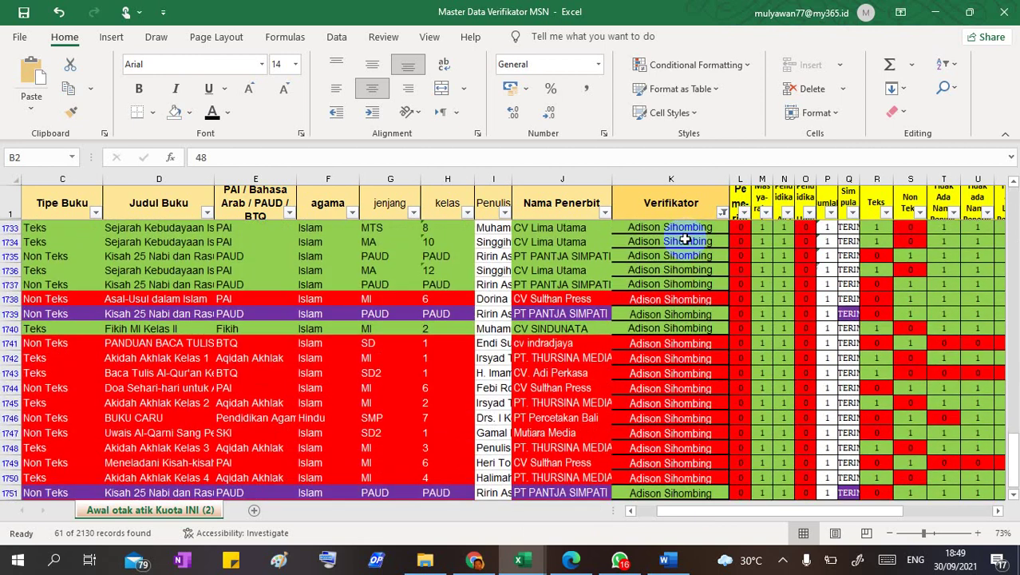
scroll(685, 237, "up", 8)
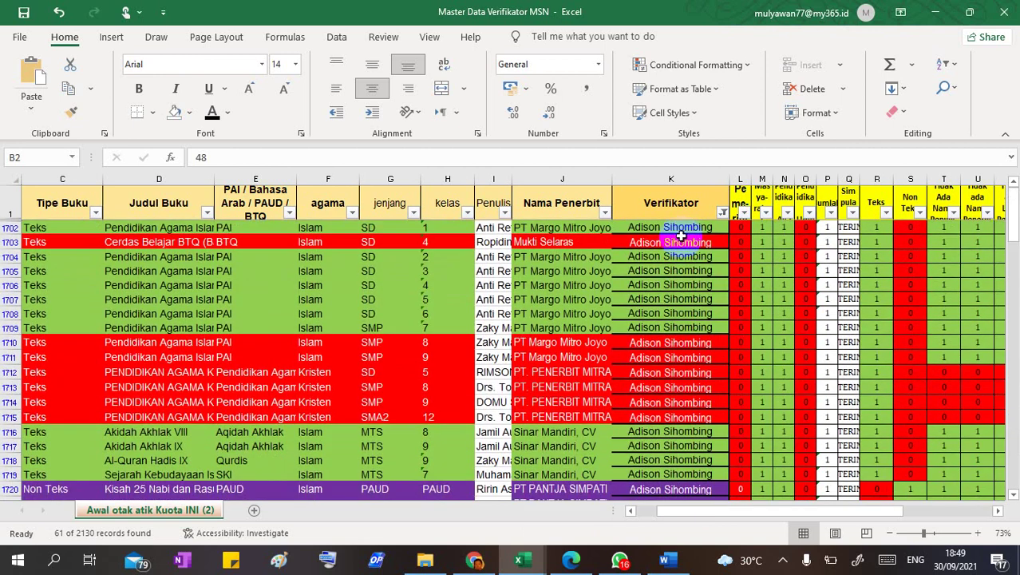
left_click_drag(681, 227, 684, 482)
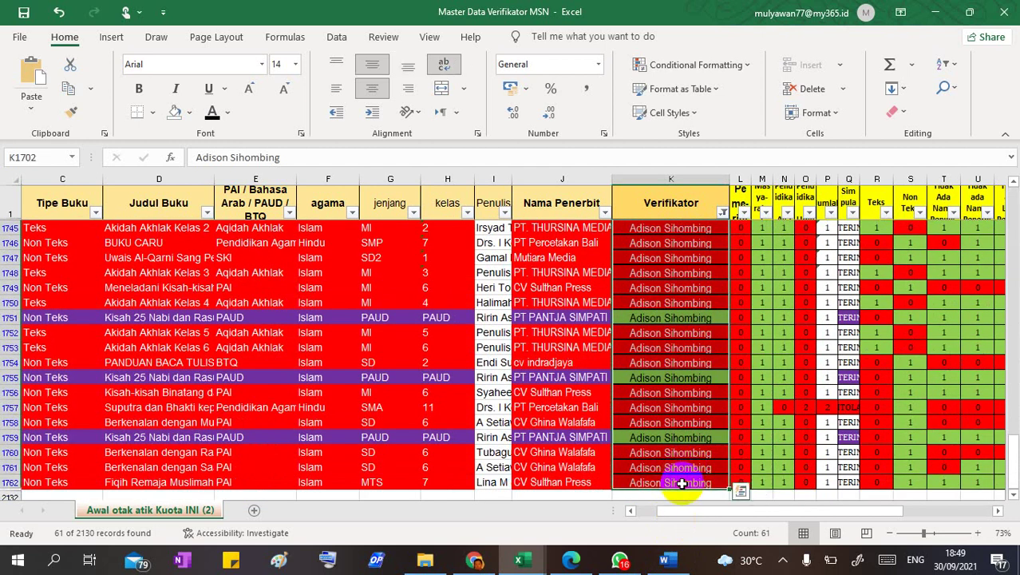
scroll(726, 377, "up", 10)
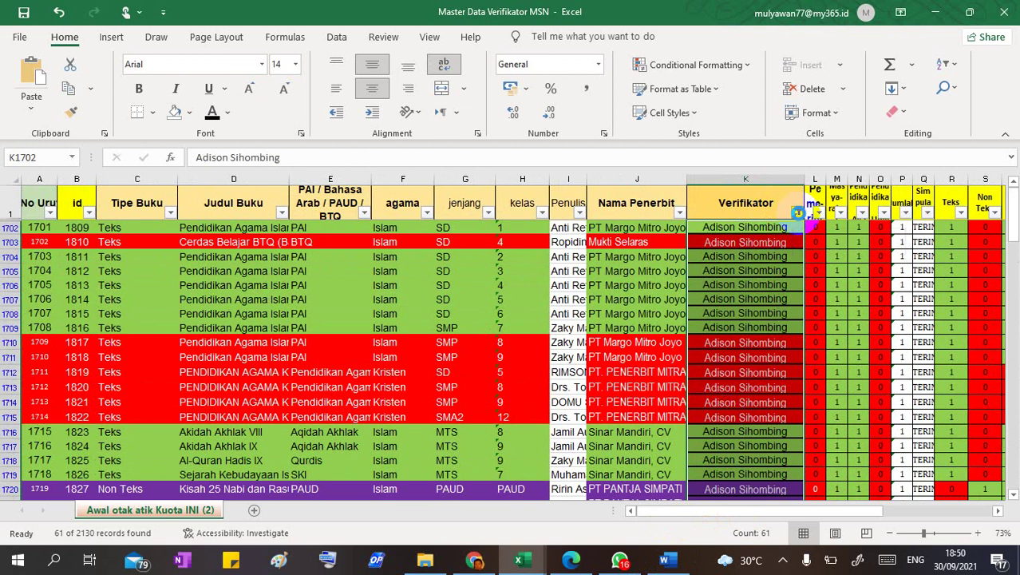
- Change the Verifikator filter to show only one different verifier from near the end of the name list, and look through that verifier's records
left_click(798, 212)
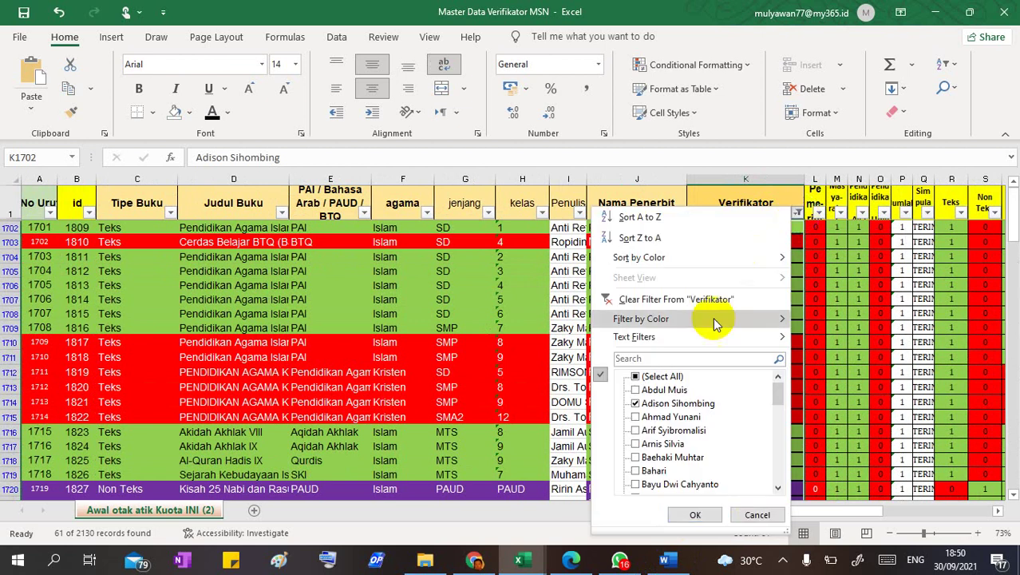
left_click(655, 406)
scroll(660, 431, "down", 15)
scroll(661, 431, "down", 1)
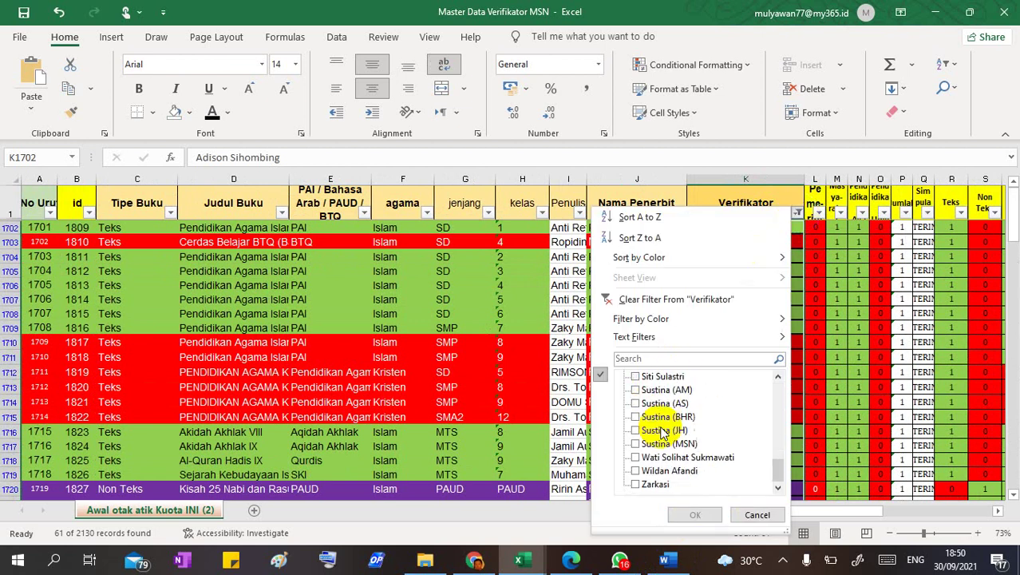
scroll(661, 431, "up", 2)
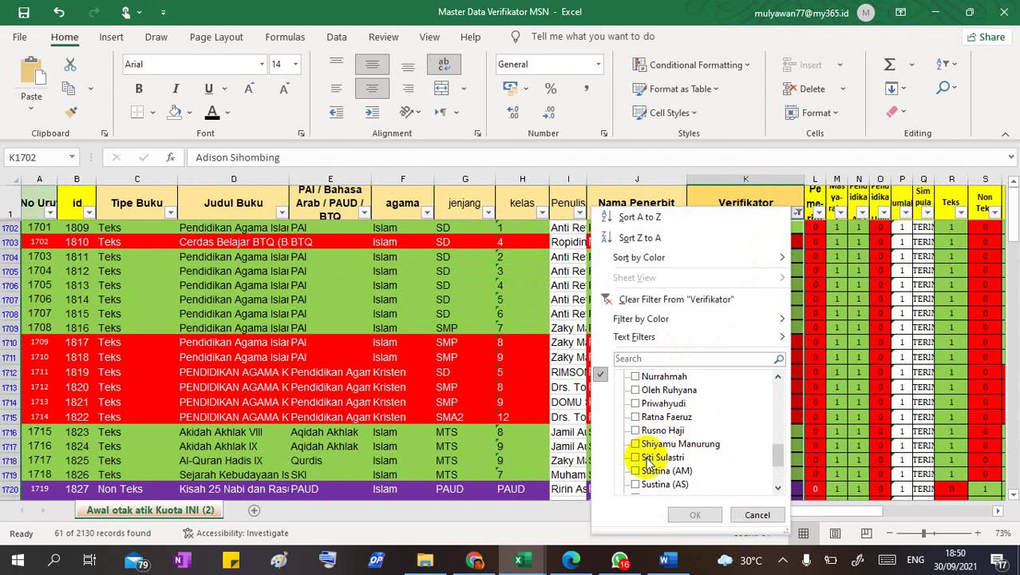
left_click(651, 462)
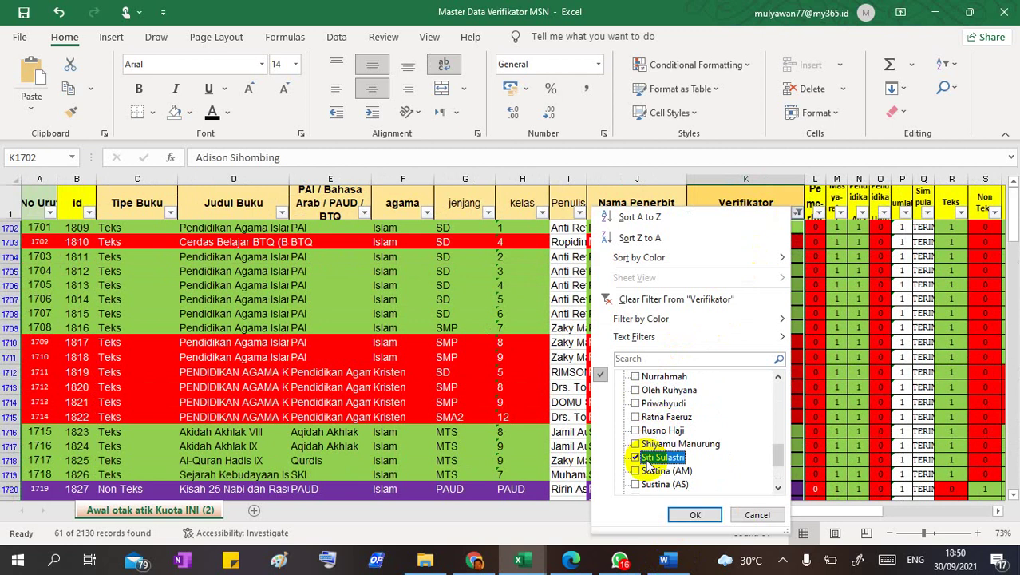
left_click(708, 516)
left_click(750, 286)
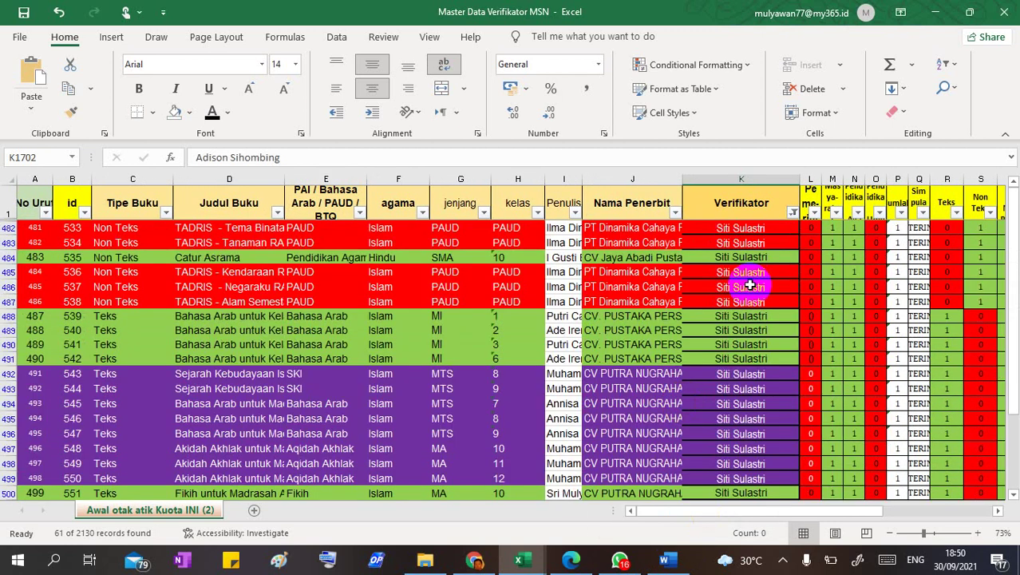
scroll(750, 285, "down", 1)
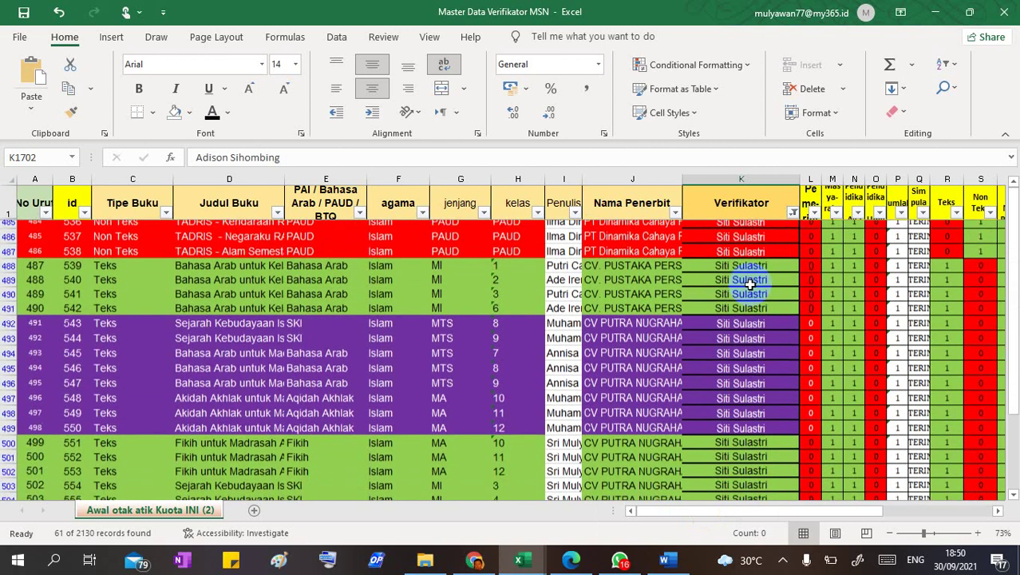
scroll(750, 285, "up", 1)
scroll(750, 286, "down", 1)
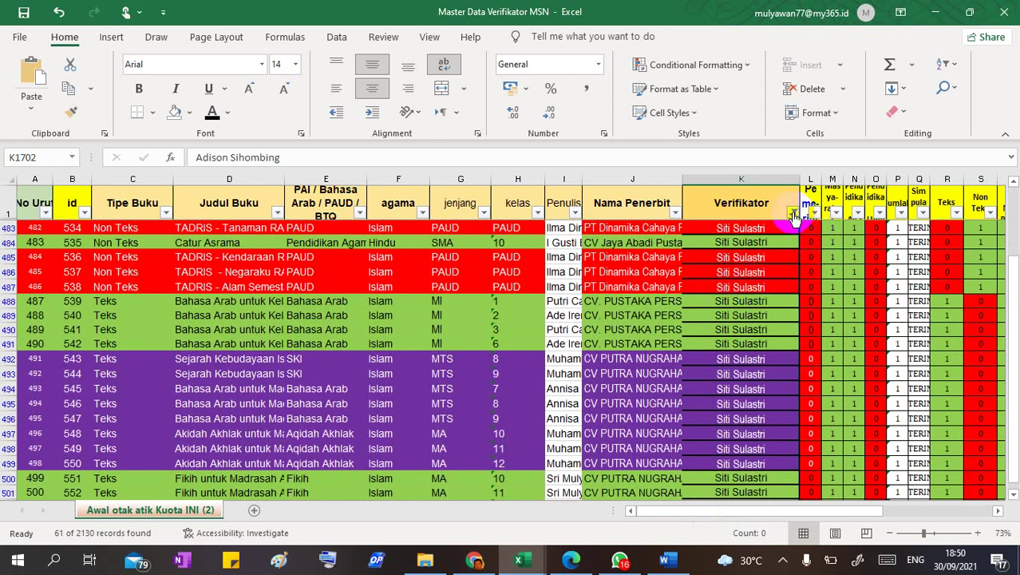
- Add a second verifier from the middle of the name list to the Verifikator column filter
left_click(793, 213)
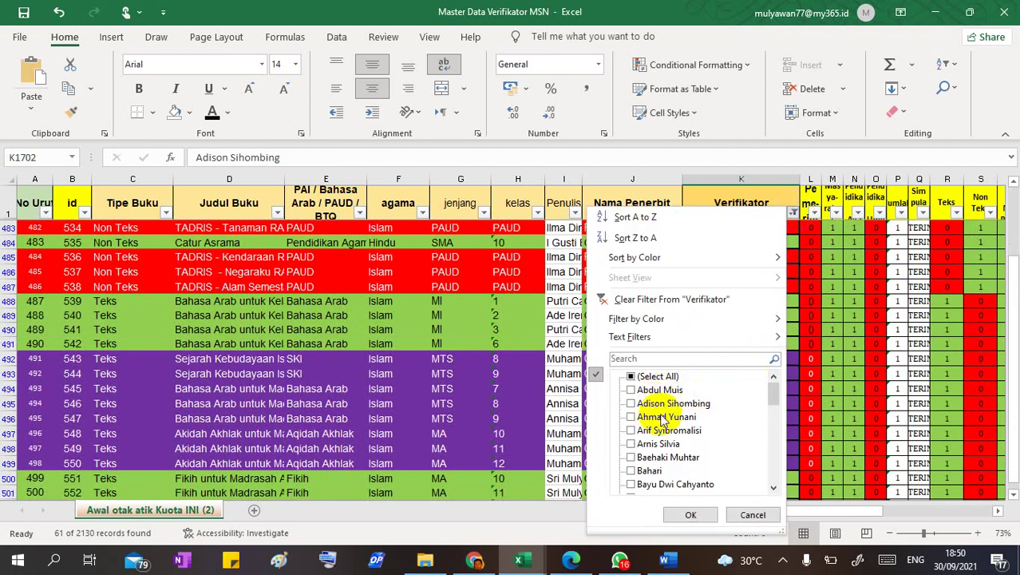
scroll(661, 429, "down", 5)
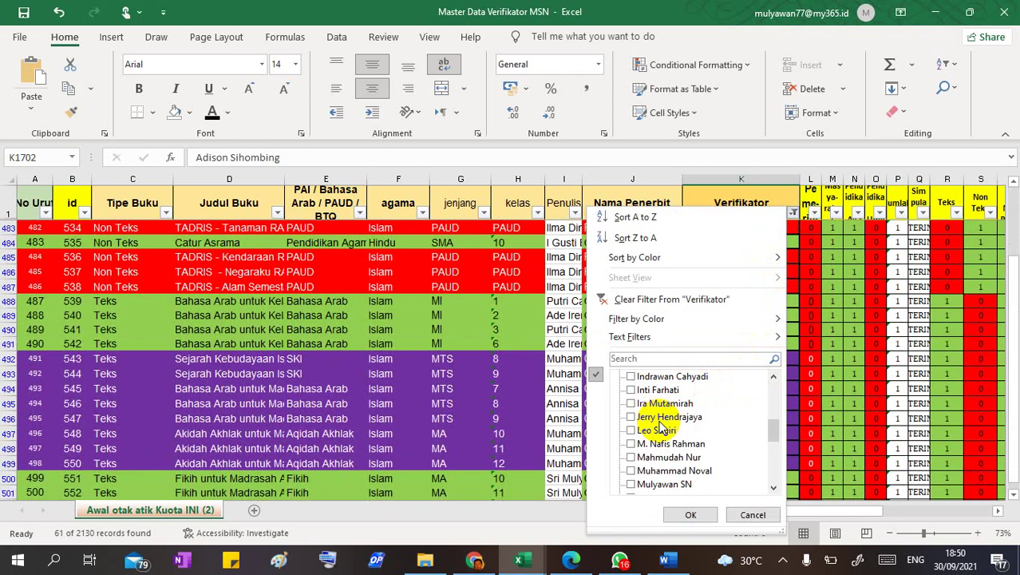
scroll(660, 429, "down", 1)
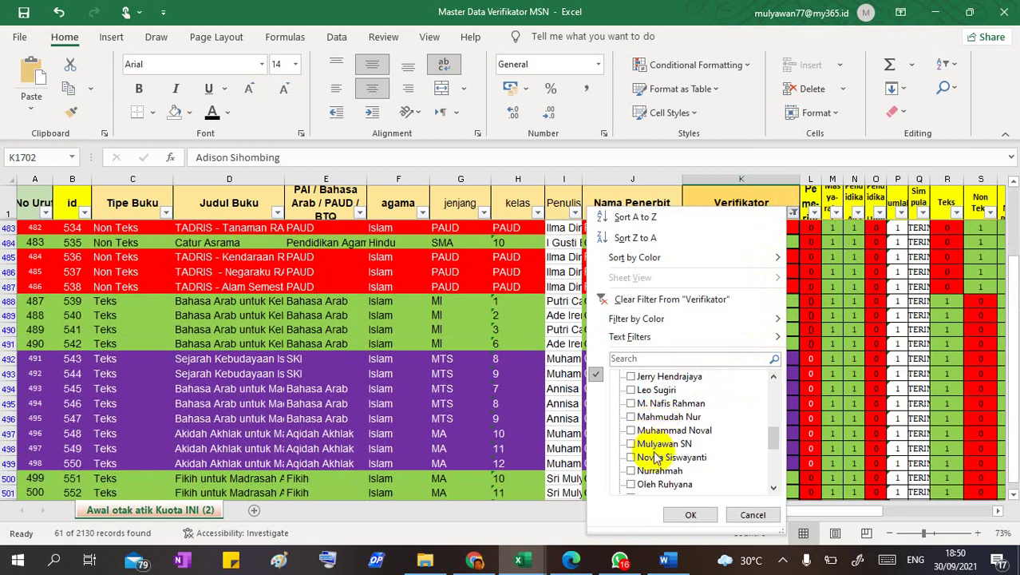
left_click(653, 444)
left_click(690, 514)
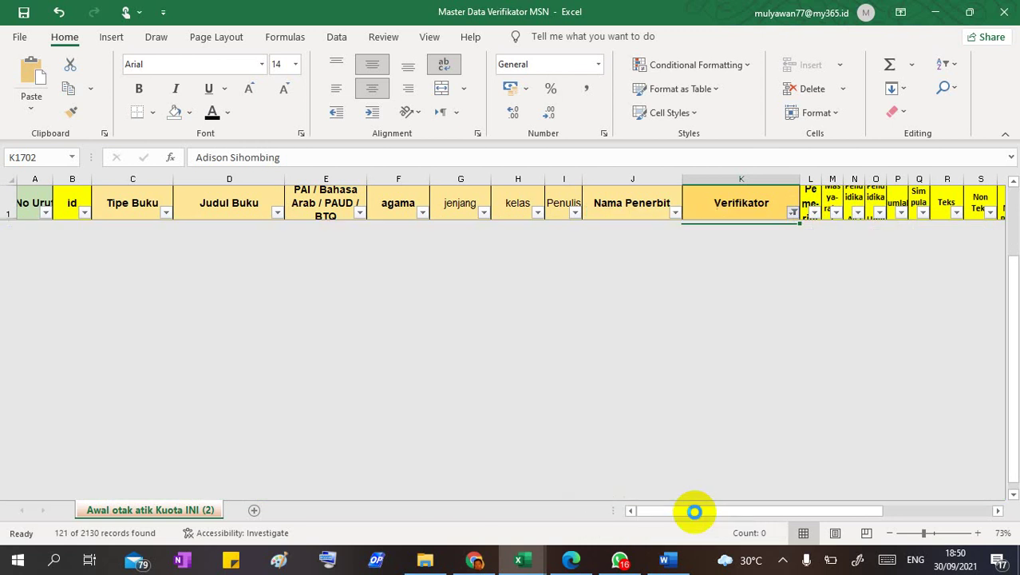
scroll(781, 344, "up", 2)
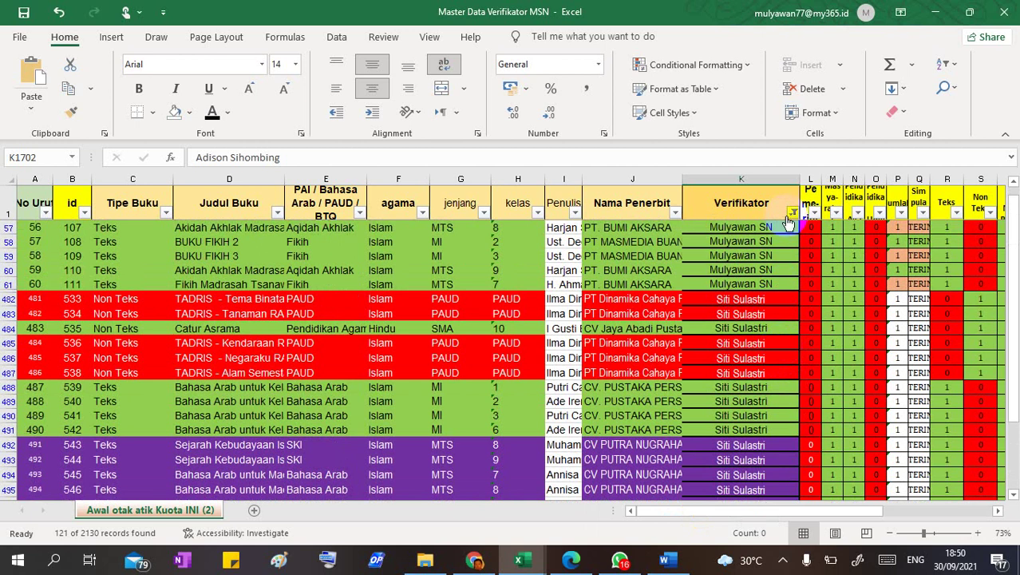
- Remove the earlier verifier near the end of the name list from the Verifikator filter, keeping only the one just added
left_click(791, 214)
scroll(644, 431, "down", 4)
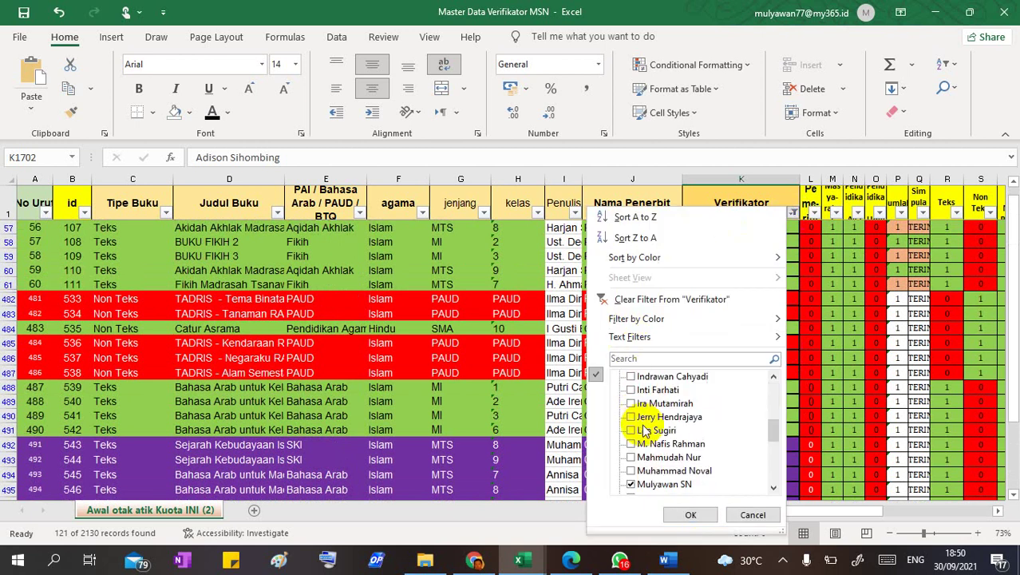
scroll(645, 431, "down", 2)
scroll(645, 431, "down", 1)
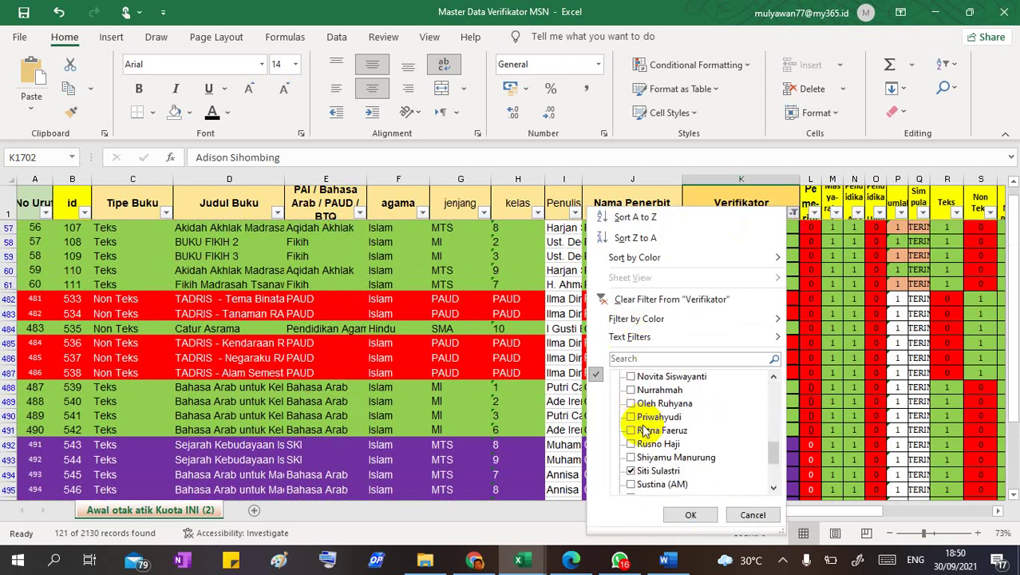
left_click(650, 471)
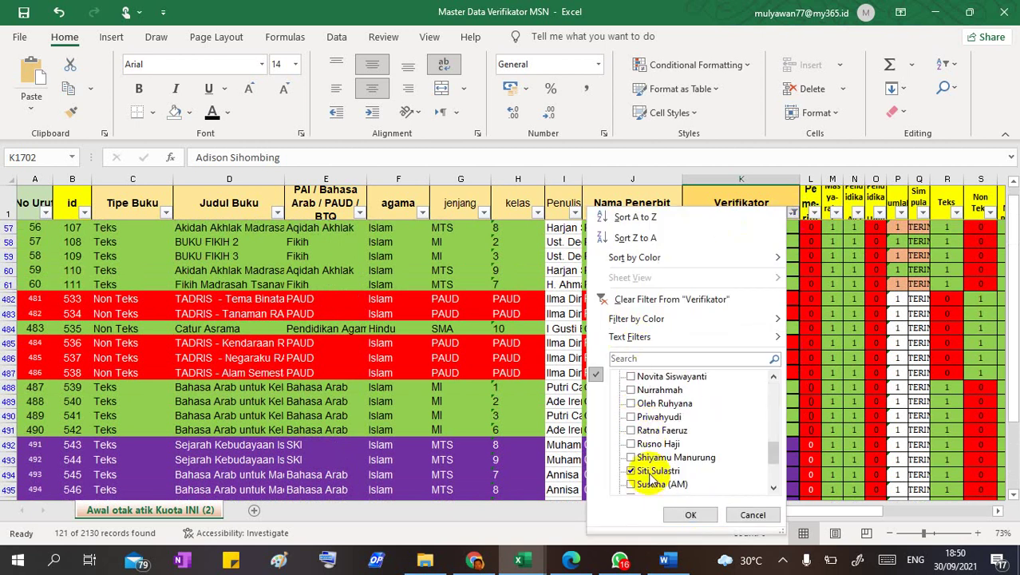
left_click(690, 514)
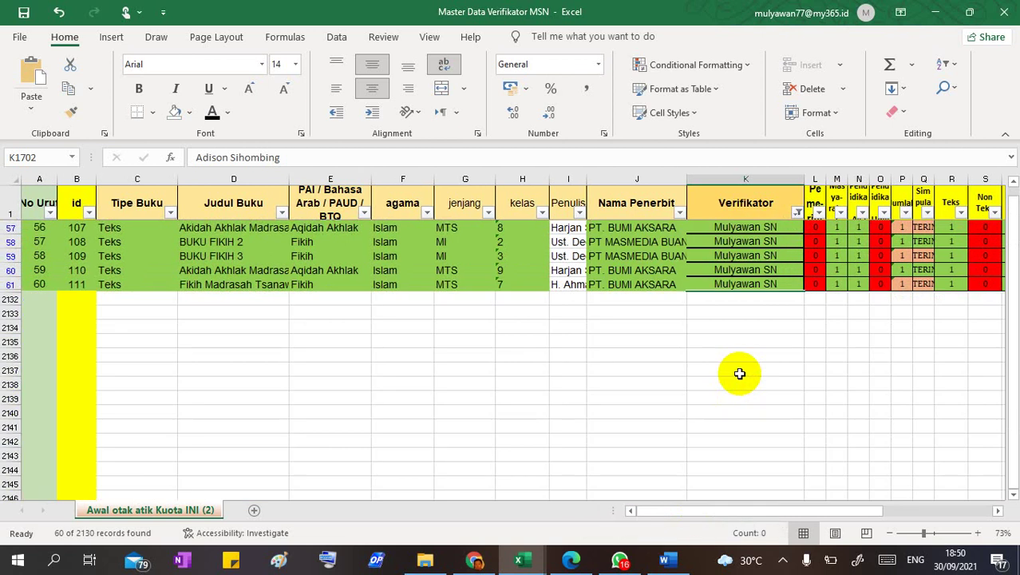
- Dismiss the two WhatsApp notifications and select the id cell of the first filtered record, book 48
scroll(740, 374, "up", 18)
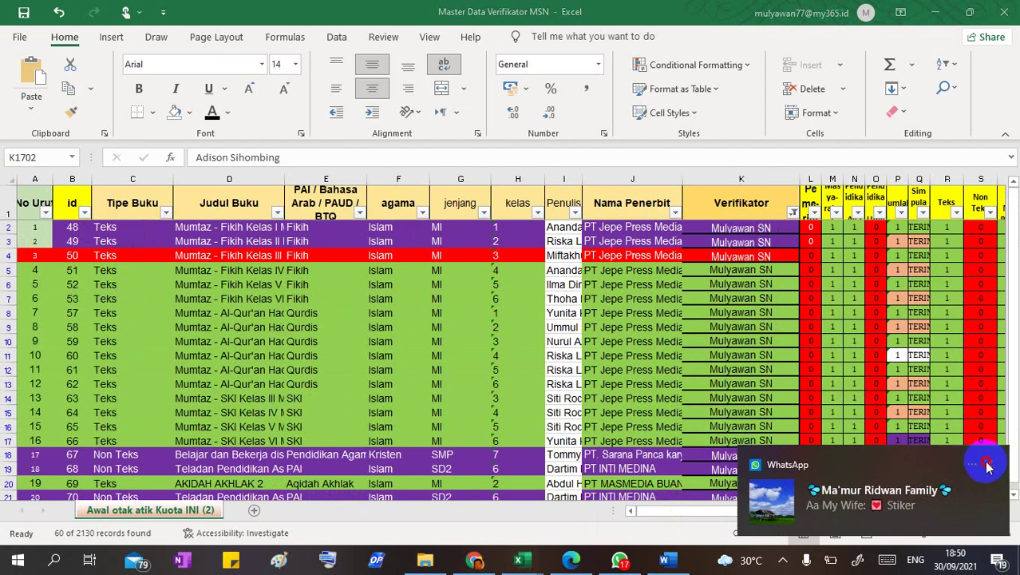
left_click(987, 465)
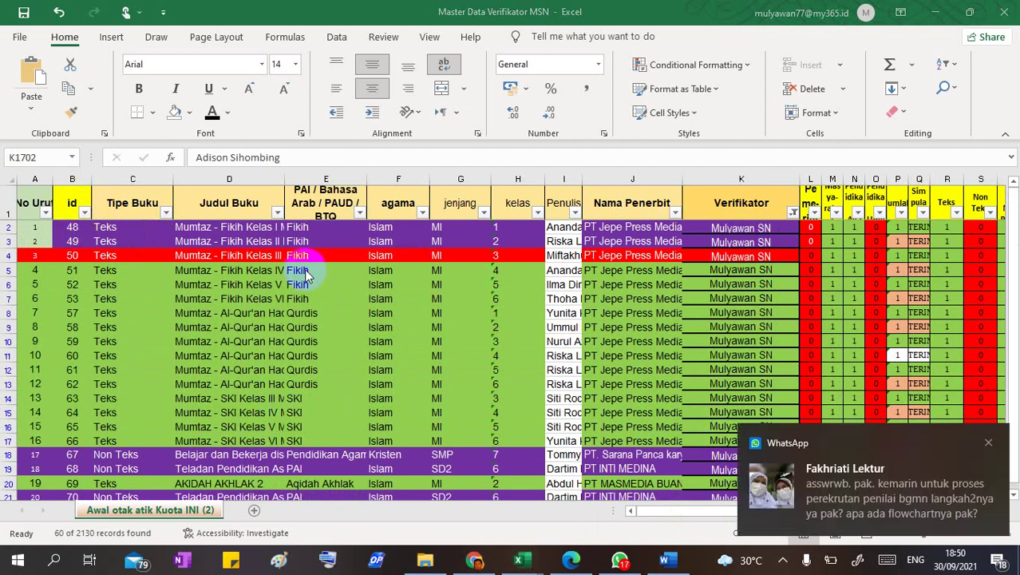
left_click(989, 441)
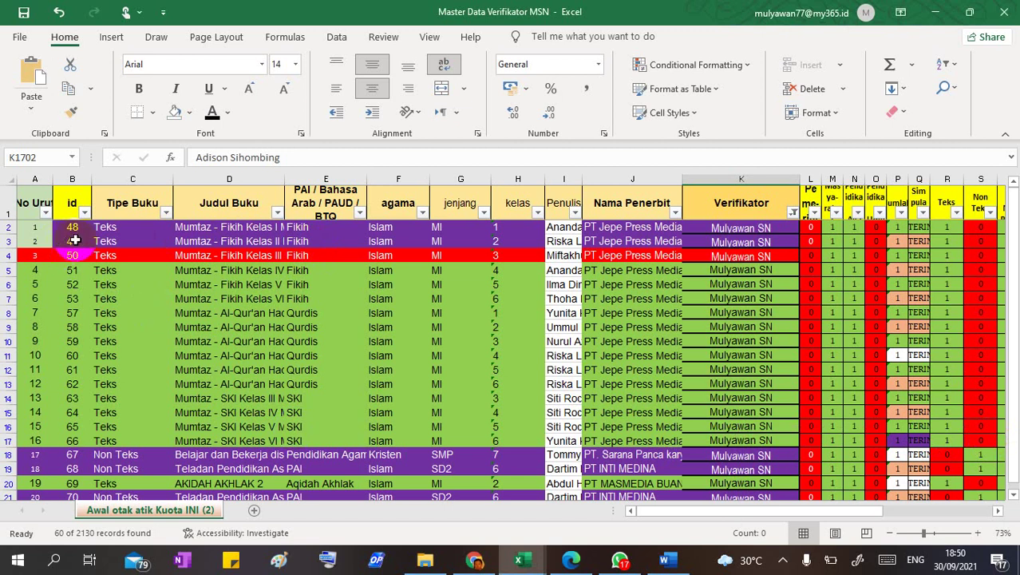
mouse_move(474, 561)
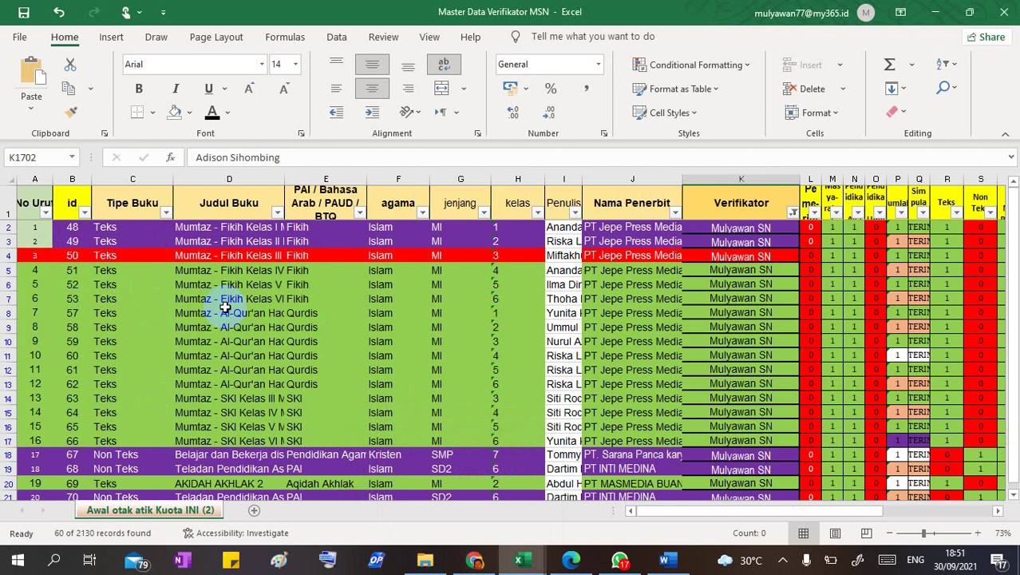
scroll(132, 269, "up", 2)
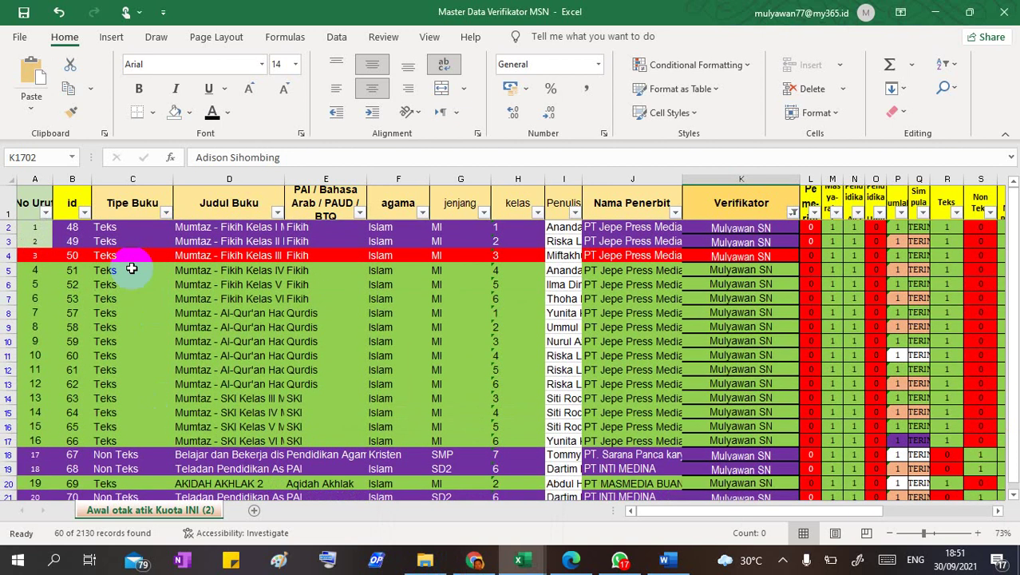
left_click(72, 228)
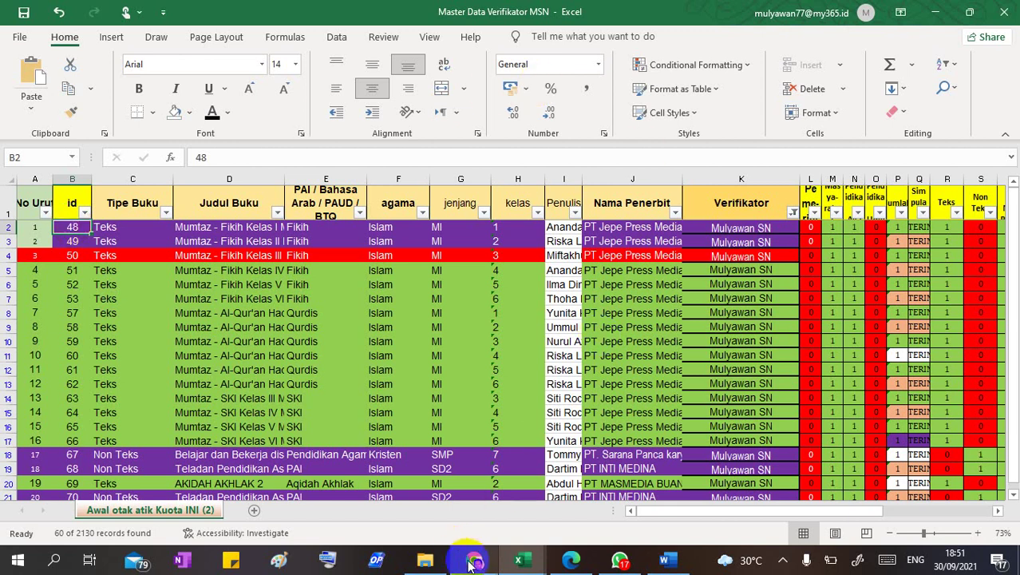
- Switch to the PBPA site in Chrome and open the Penilaian list of books
mouse_move(473, 561)
left_click(478, 467)
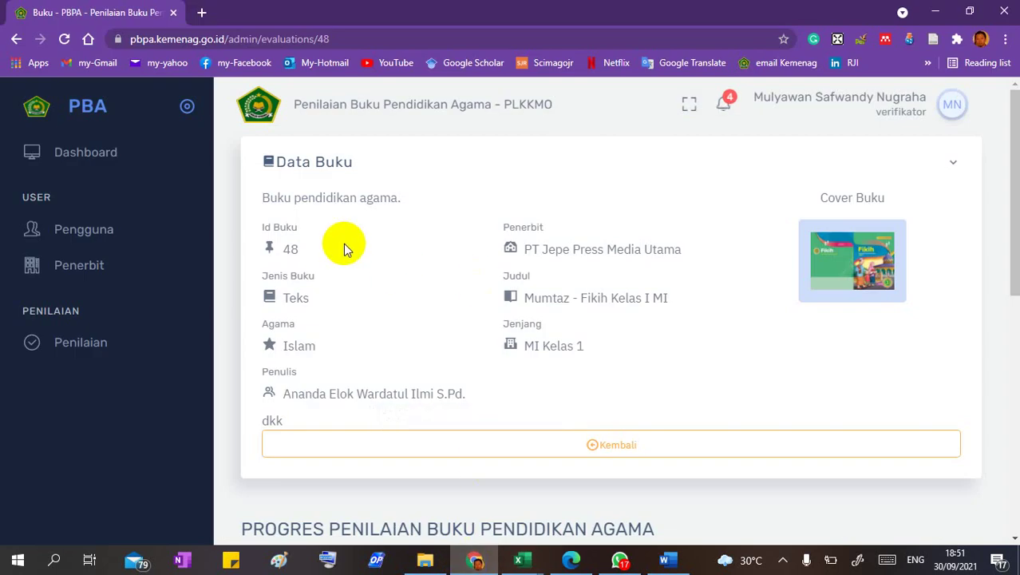
left_click(86, 345)
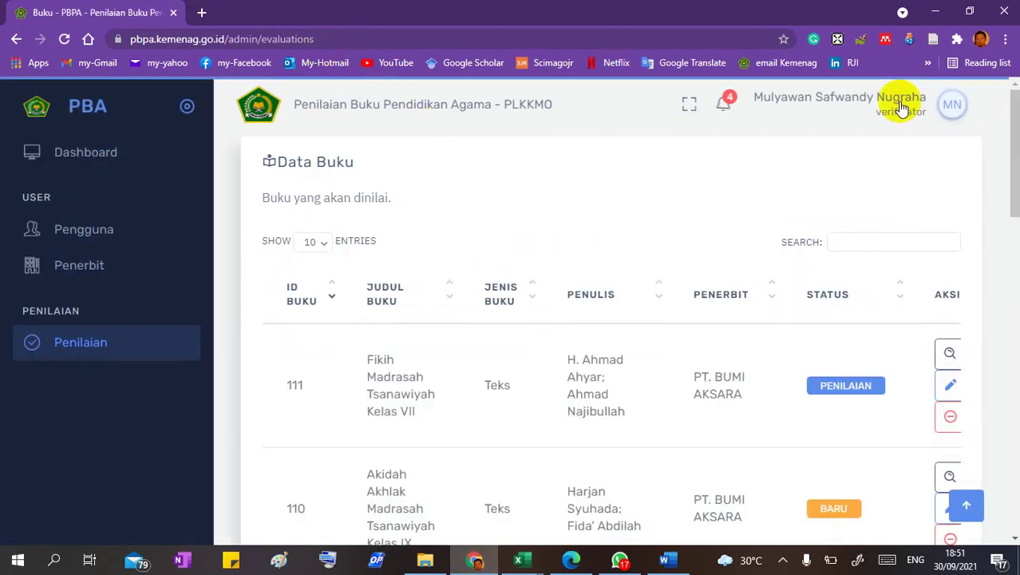
left_click(86, 352)
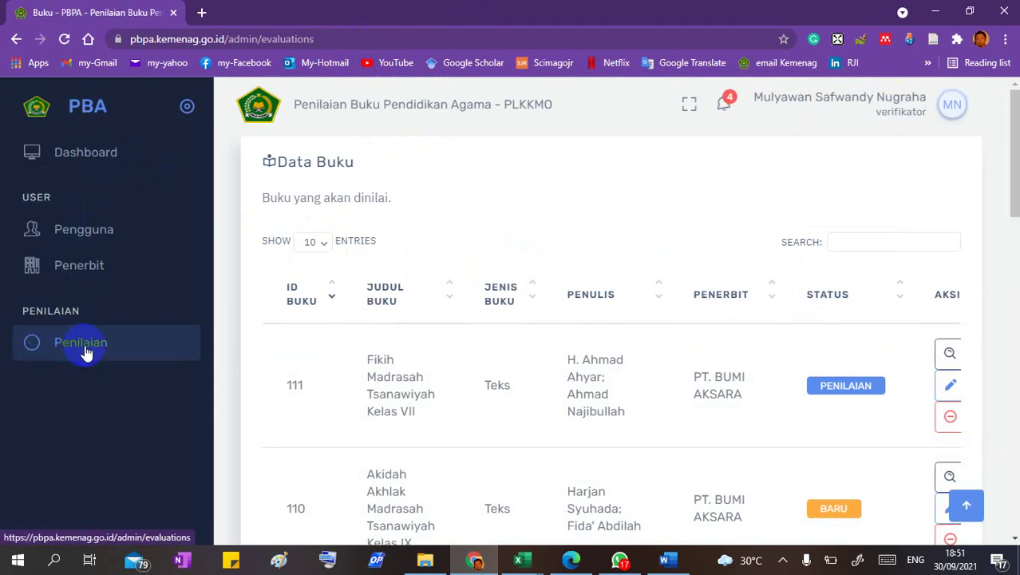
left_click(108, 344)
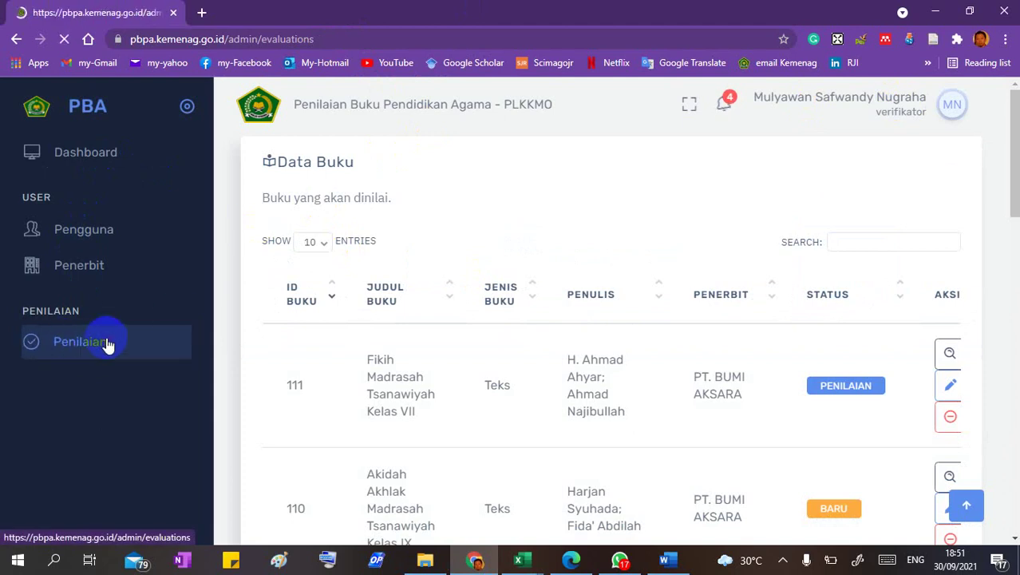
- Search the book list for ID 48 and open that book's detail page
left_click(862, 244)
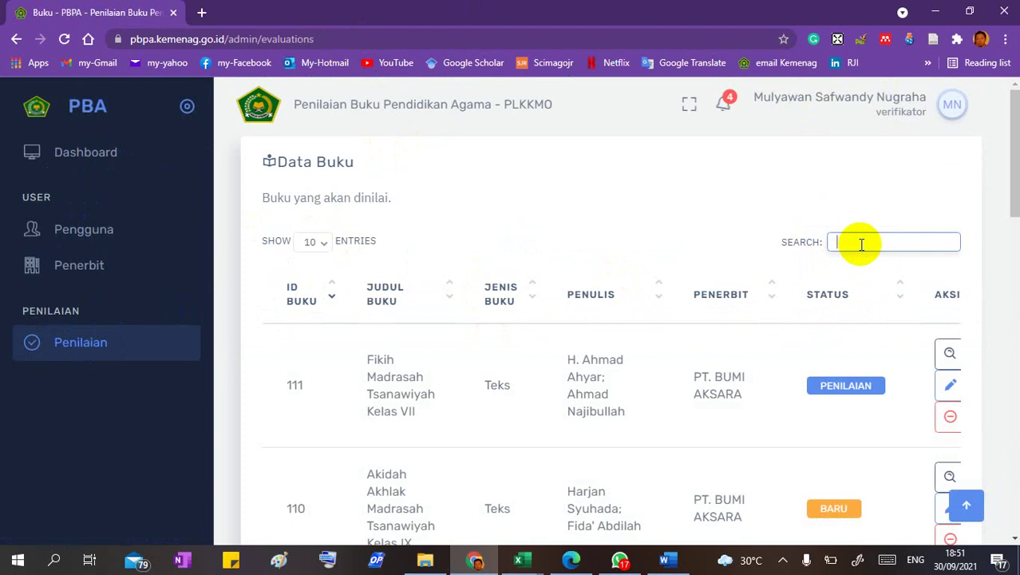
type("48")
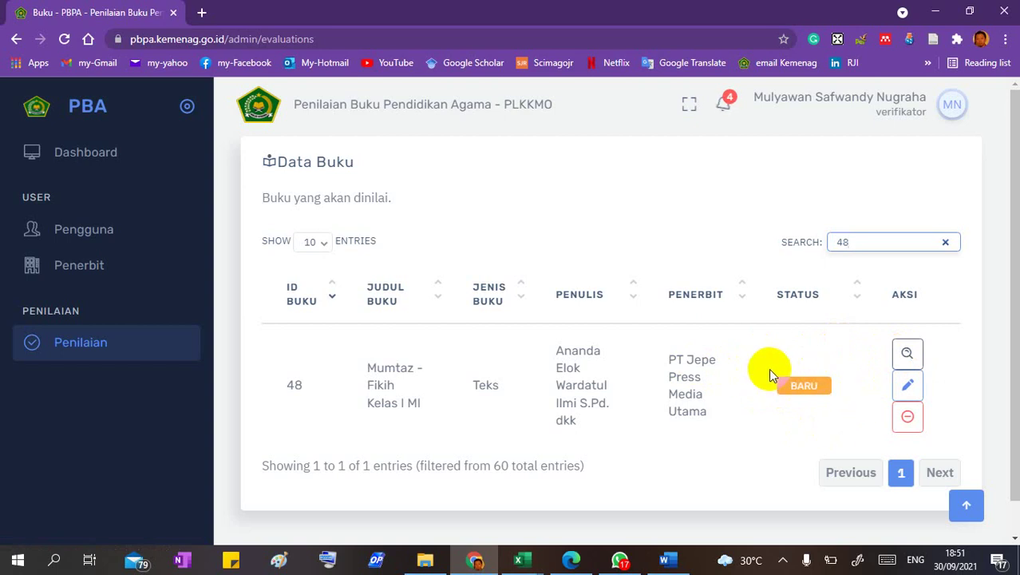
left_click(908, 355)
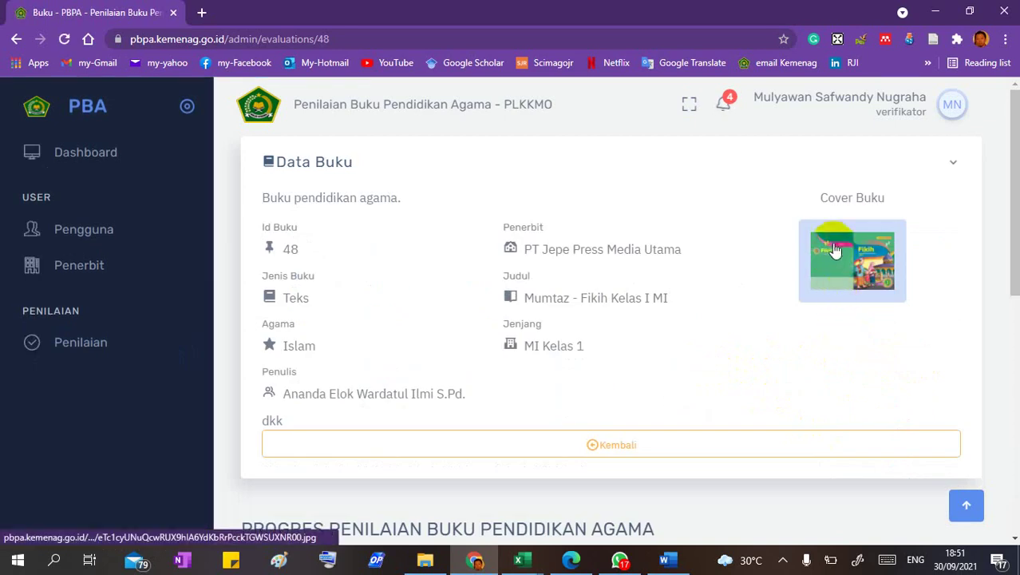
- View the book's enlarged cover image, and look through its assessment progress stages and uploaded file entry
left_click(840, 254)
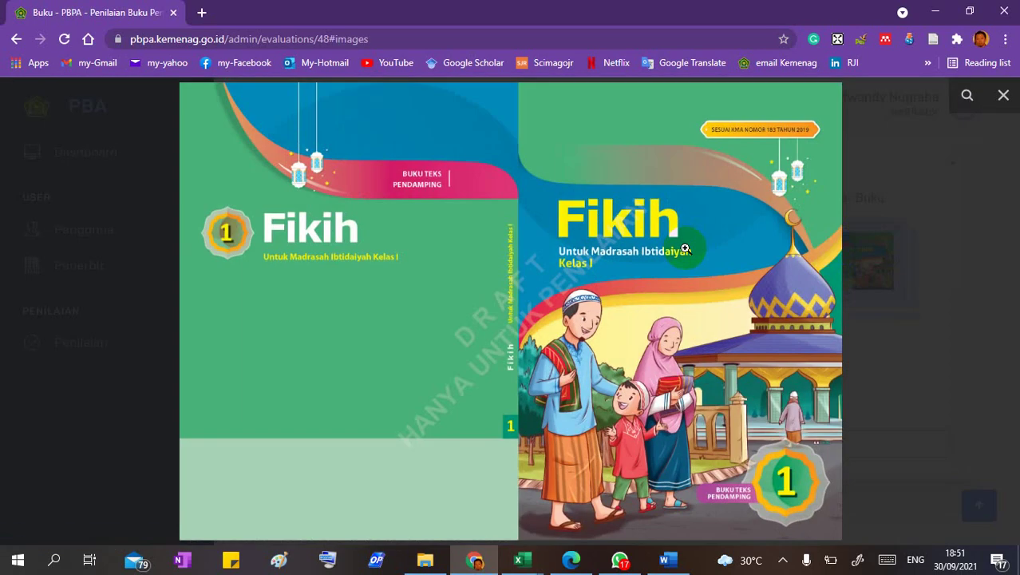
left_click(1002, 96)
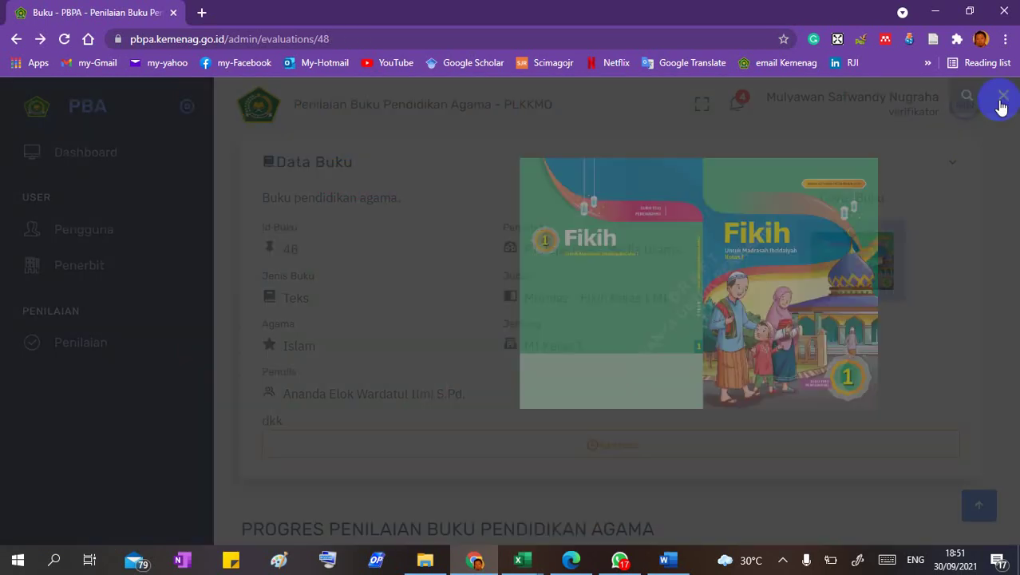
scroll(839, 254, "down", 3)
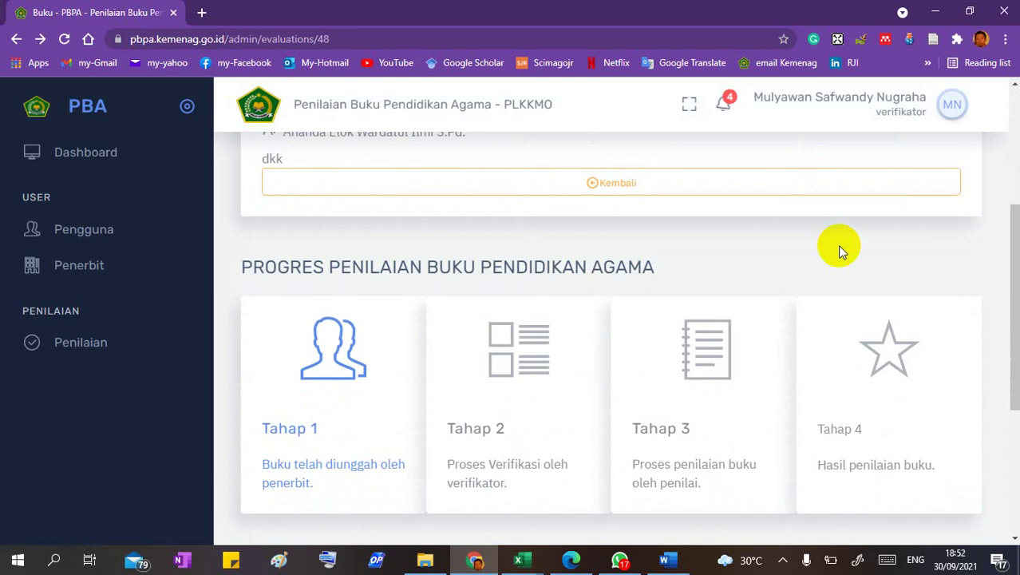
scroll(778, 249, "down", 1)
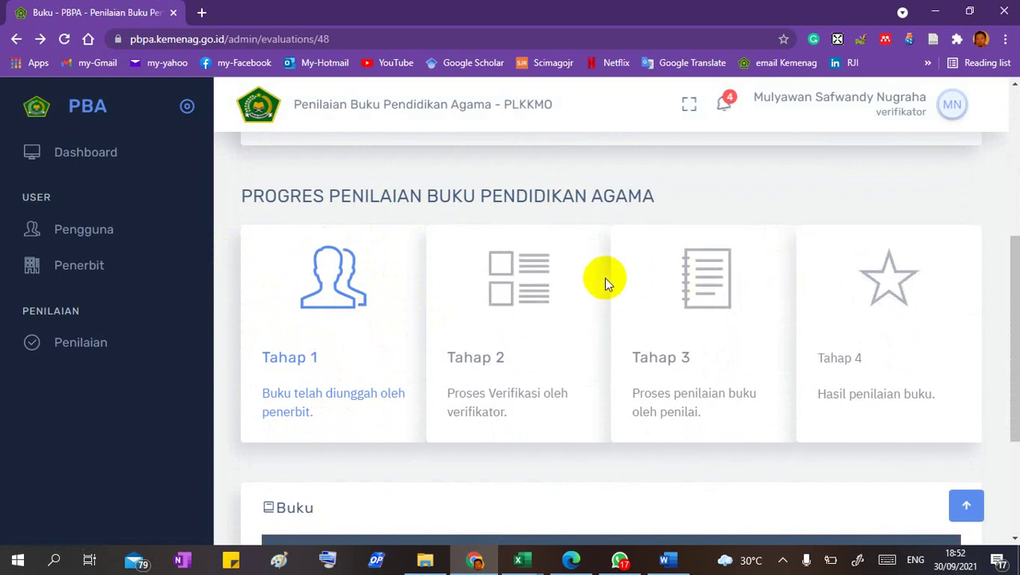
scroll(604, 277, "down", 2)
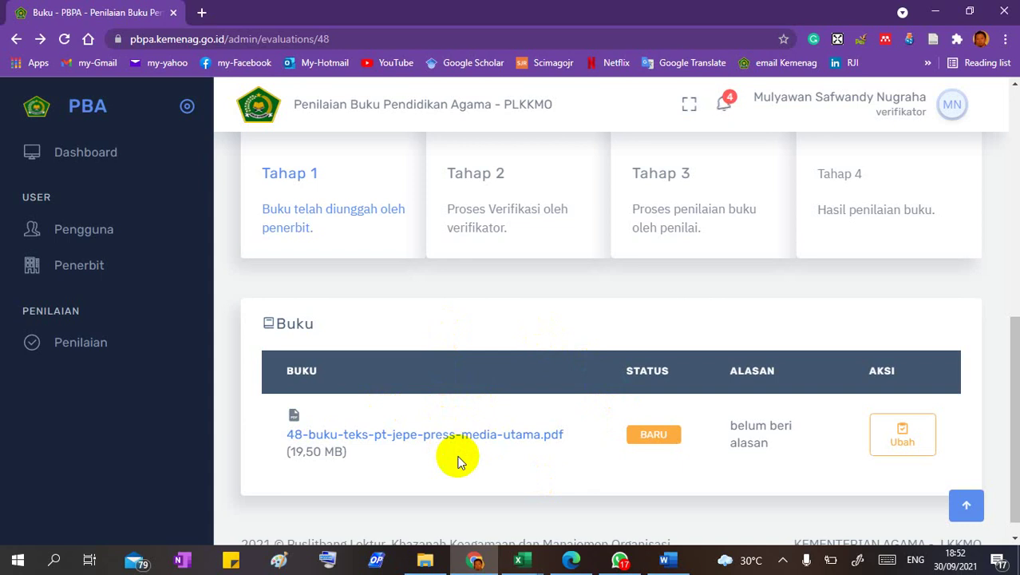
- Check book 48's row in the Master Data Verifikator workbook in Excel and return to the book's page in Chrome
left_click(901, 430)
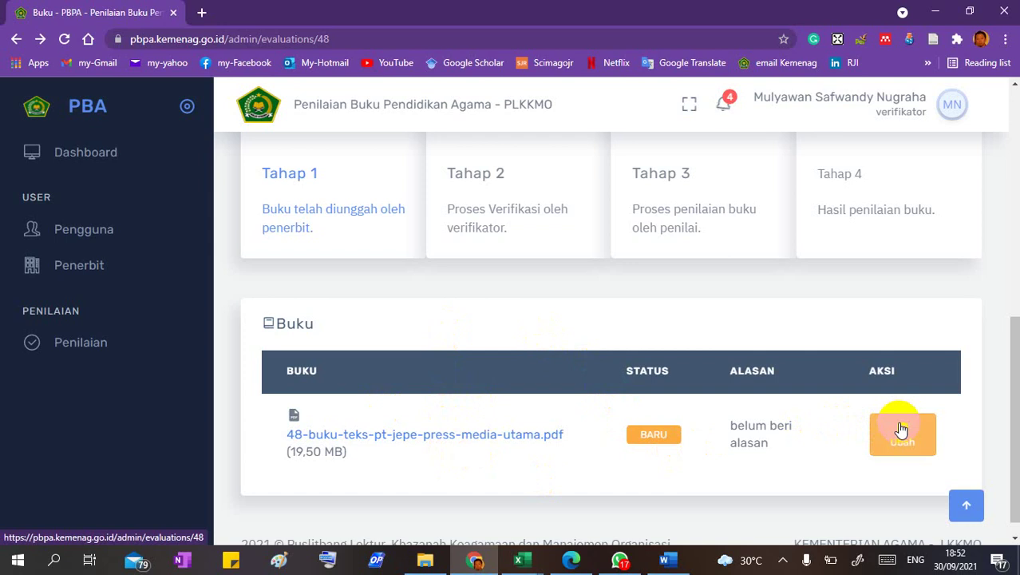
mouse_move(519, 560)
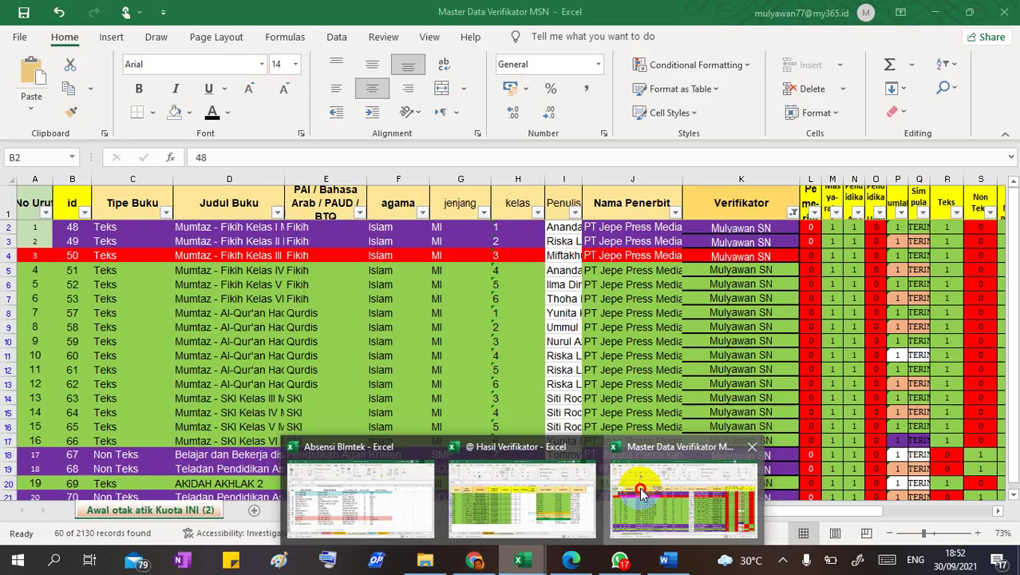
left_click(687, 488)
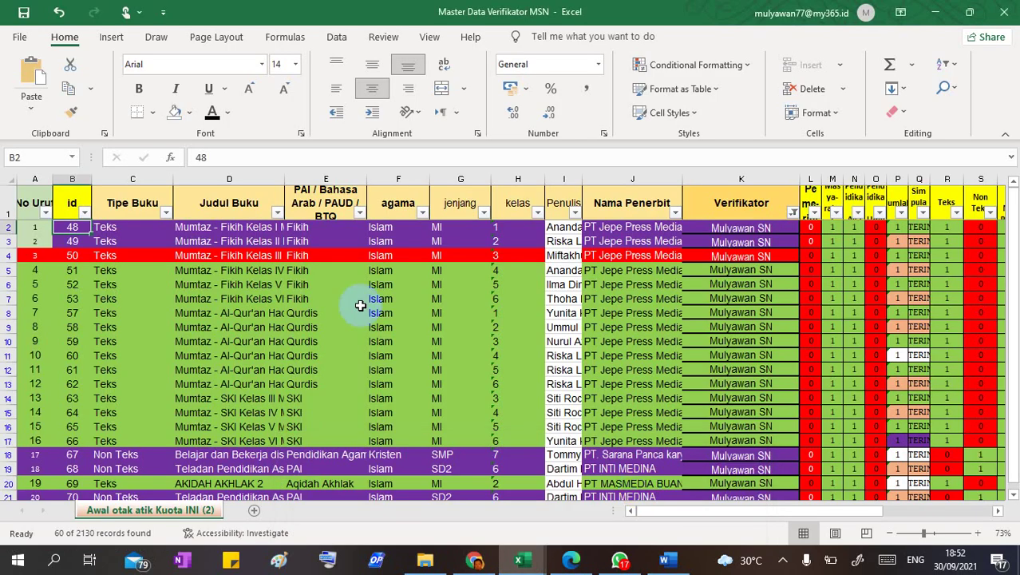
left_click(944, 11)
- Open the verification form for the book's PDF file, set the recommendation to Tunda and place the cursor in the Alasan text
left_click(892, 439)
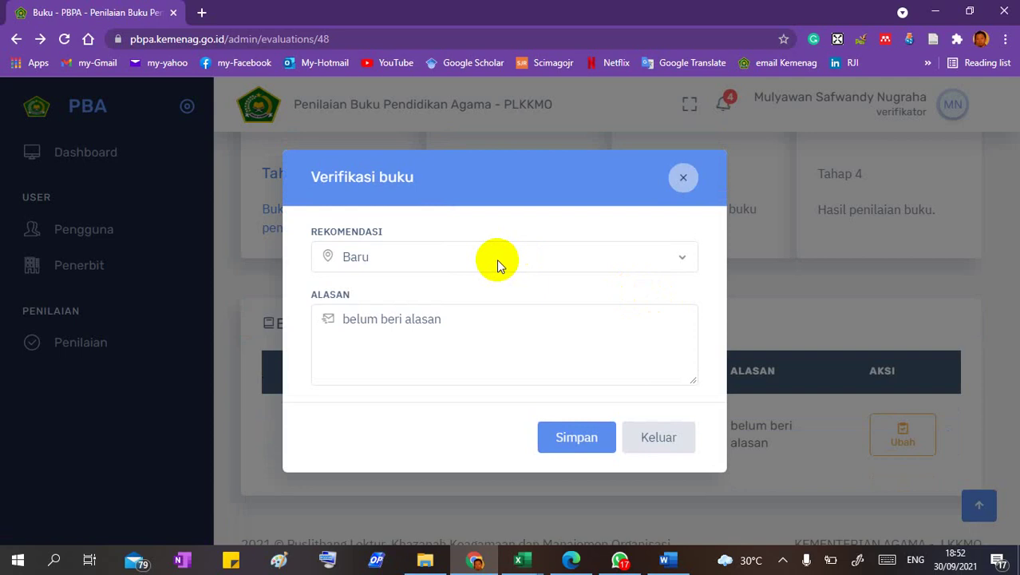
left_click(405, 257)
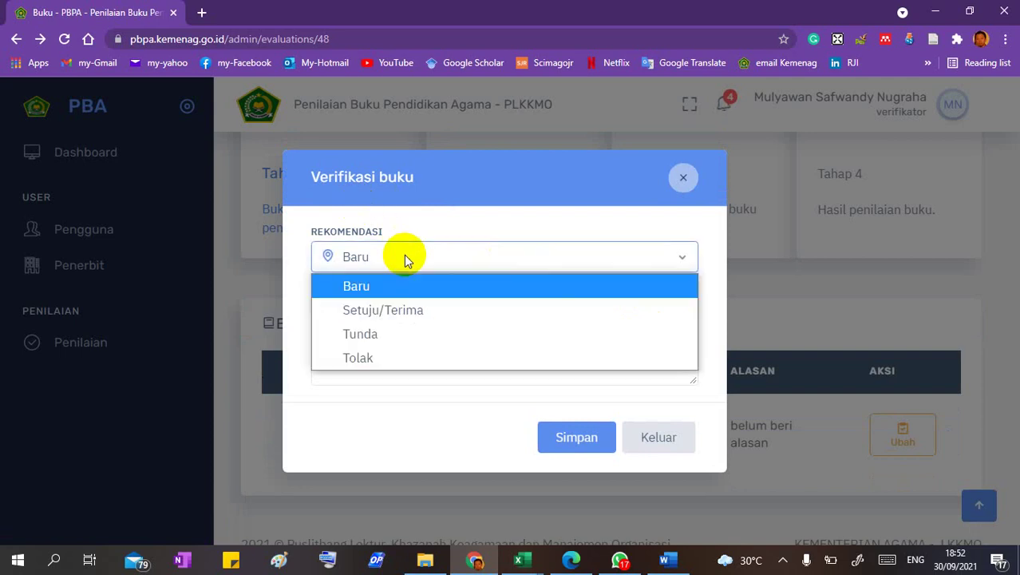
left_click(405, 335)
left_click(405, 333)
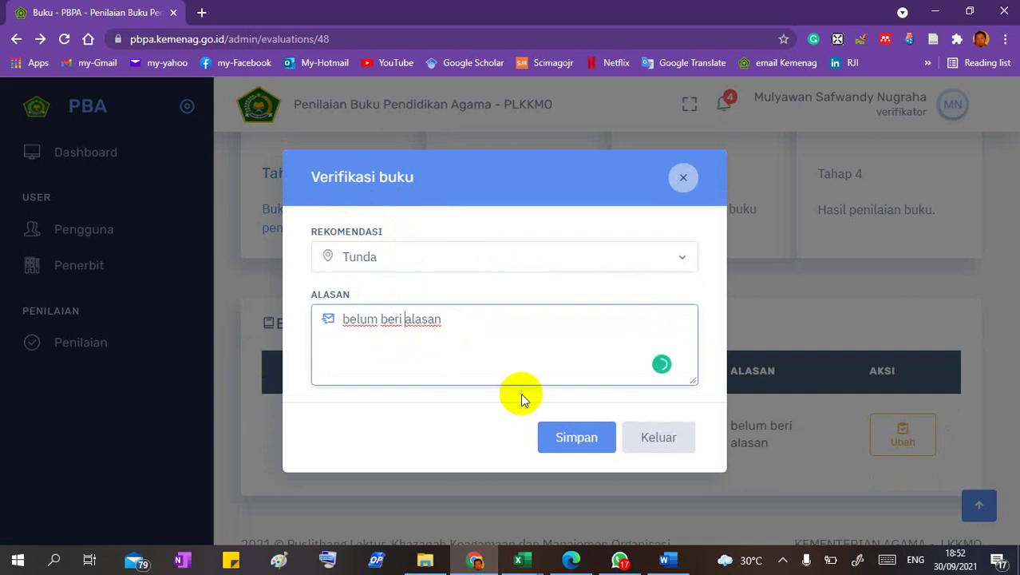
- Switch to the Word notes document, look through the reasons for each recommendation and copy the Tunda reason "Kuota terbatas"
left_click(667, 562)
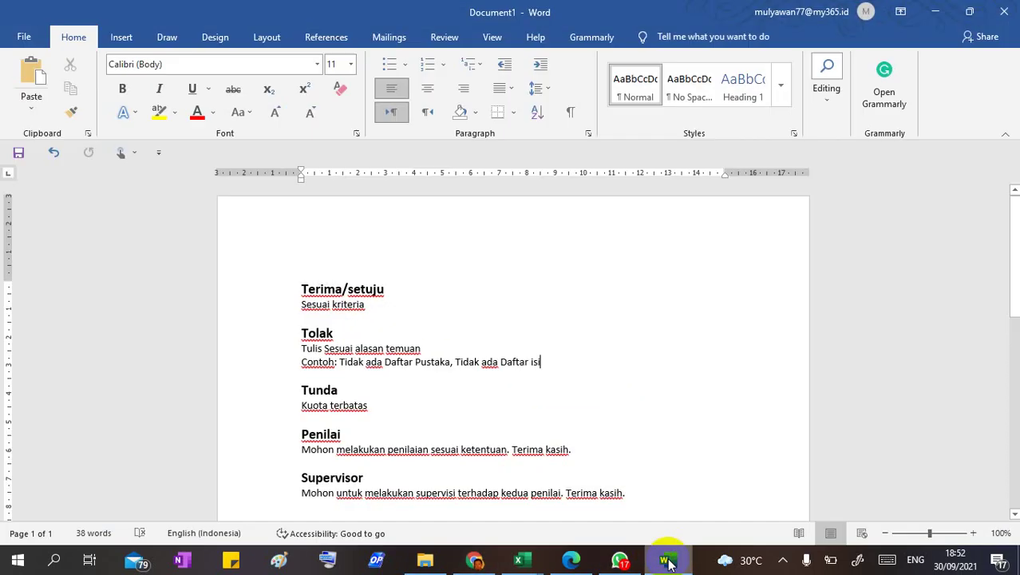
scroll(578, 321, "down", 1)
scroll(579, 324, "up", 2)
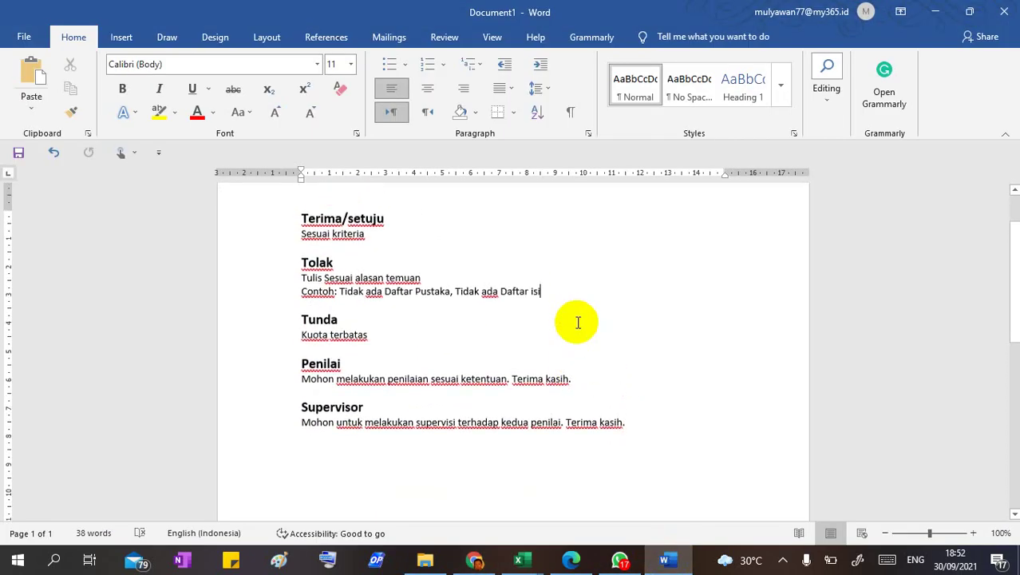
left_click(267, 241)
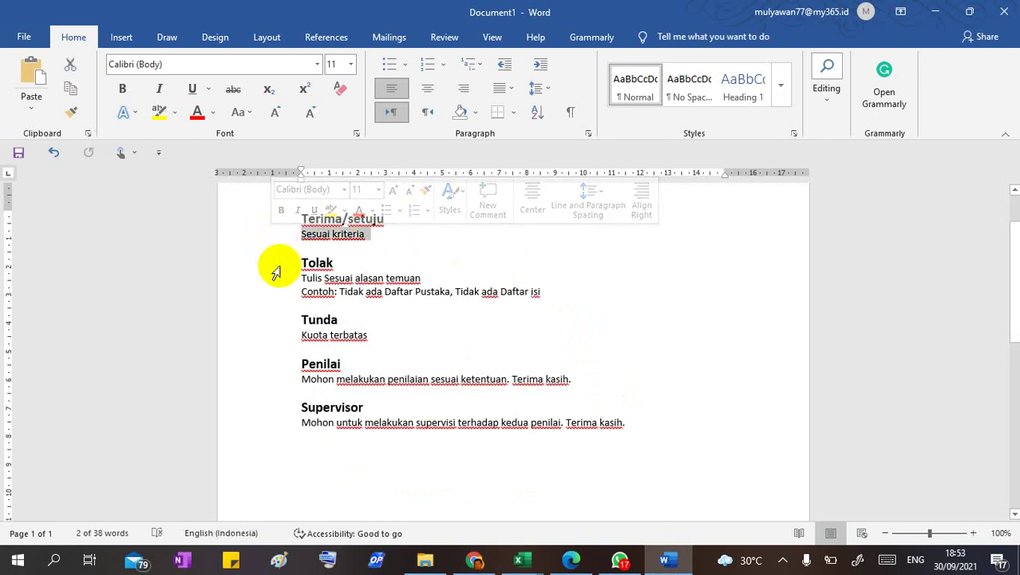
left_click(274, 269)
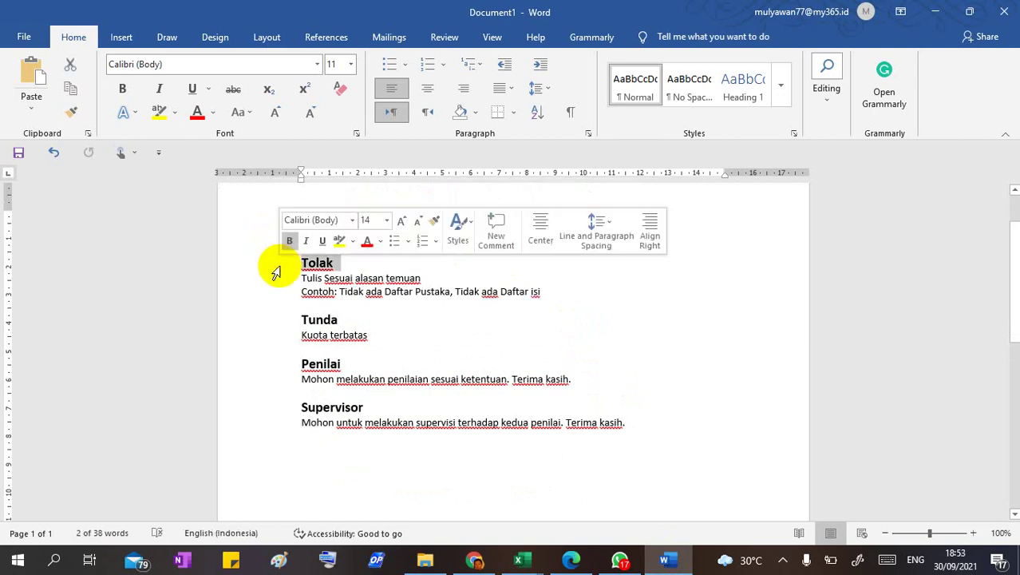
left_click(360, 276)
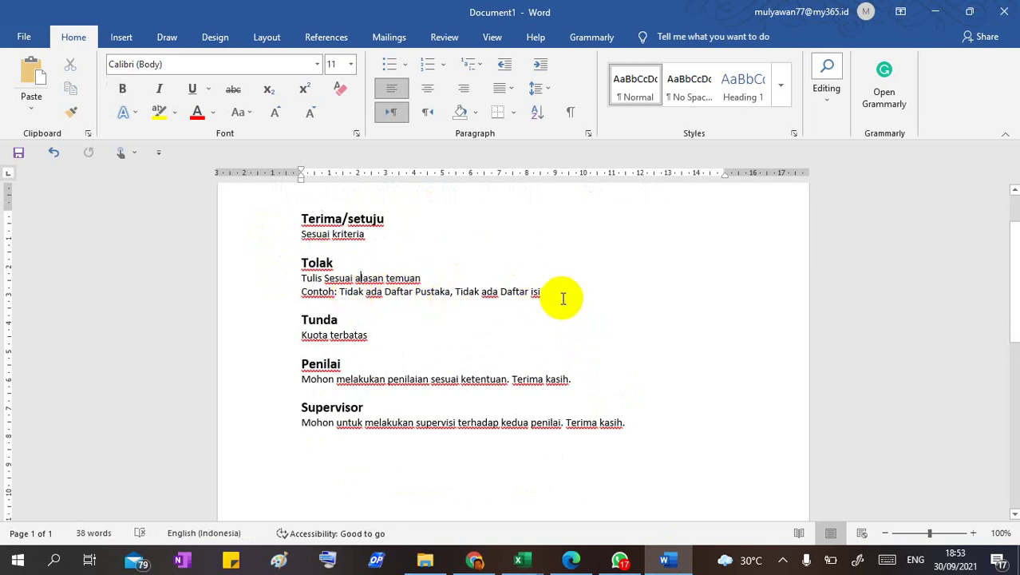
left_click(276, 340)
key("ctrl+c")
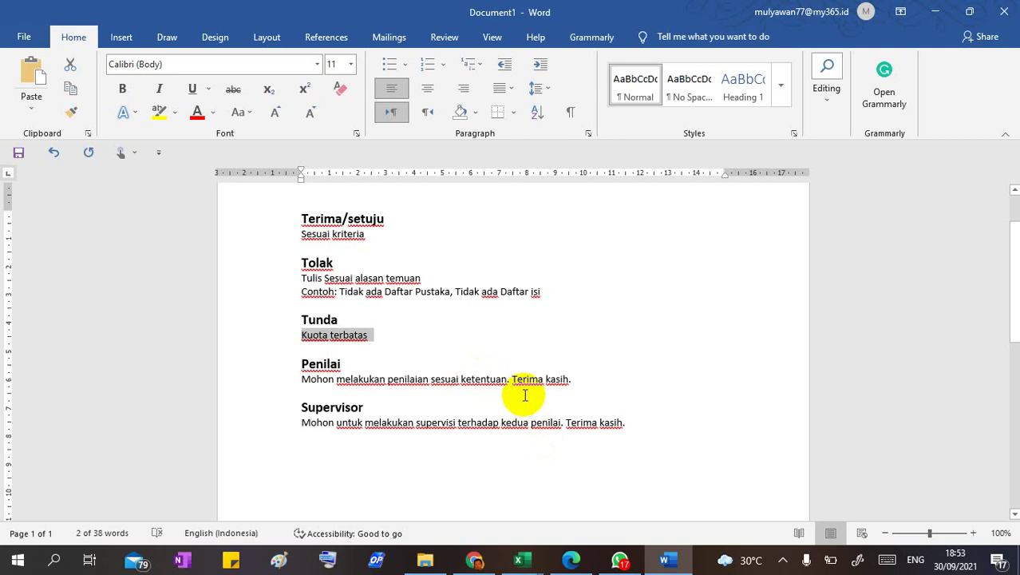
- Insert an extra blank line between the "Kuota terbatas" text and the Penilai heading
left_click(343, 357)
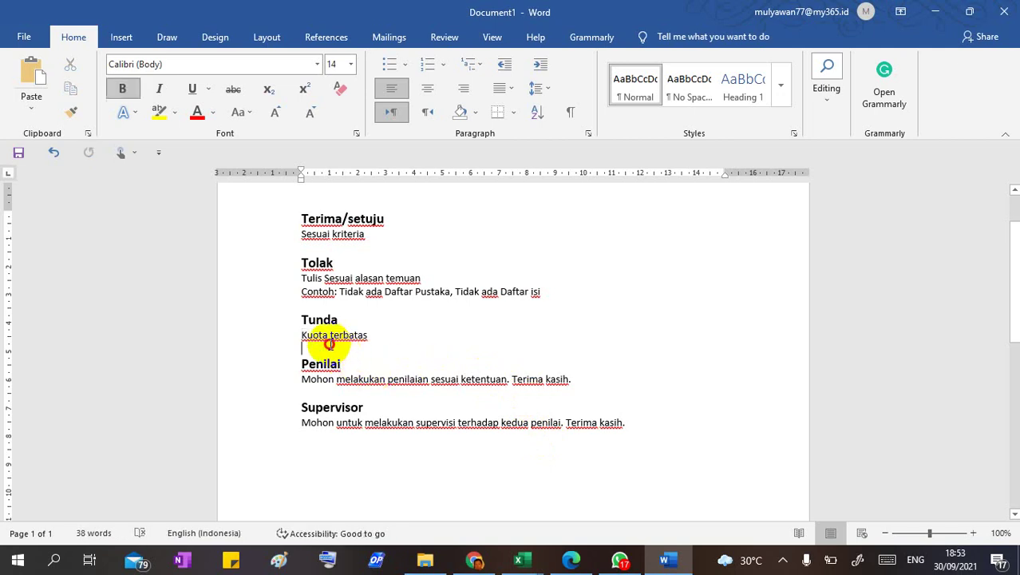
left_click(329, 343)
key("Return")
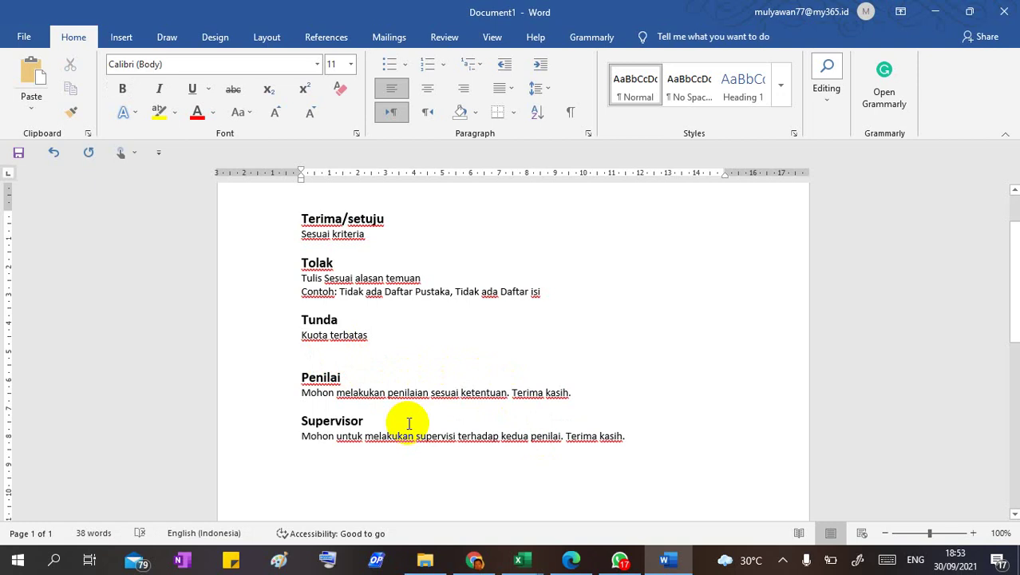
- Return to Chrome, replace the Alasan text for book 48 with "Kuota terbatas" and save the verification form
left_click(475, 563)
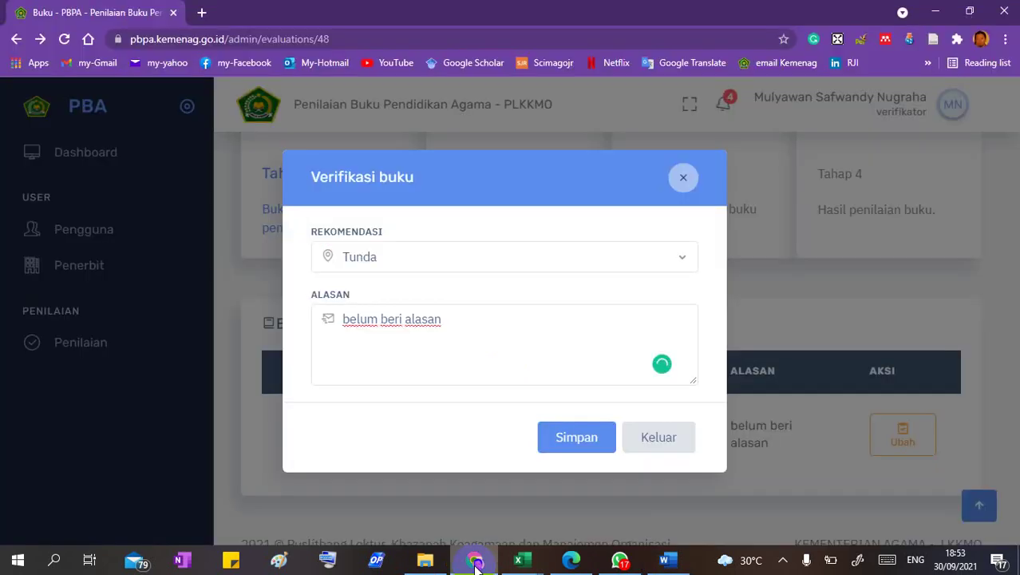
left_click(483, 324)
left_click_drag(482, 324, 198, 313)
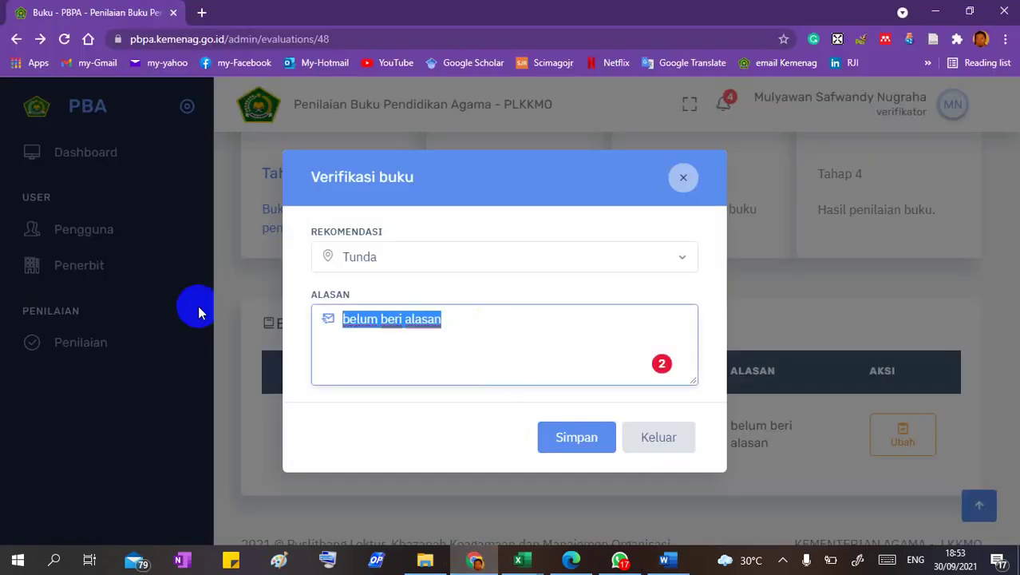
key("ctrl+v")
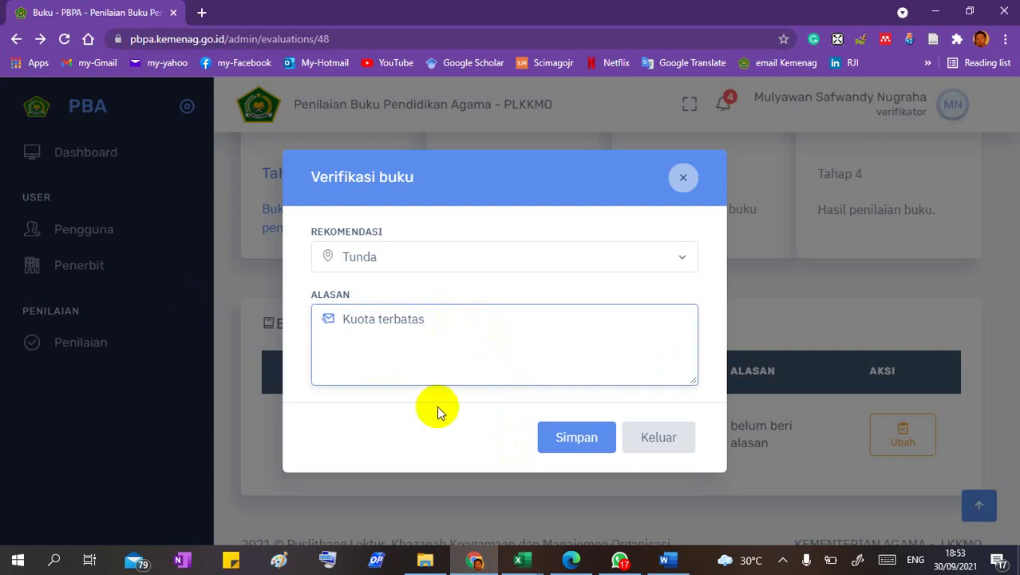
left_click(574, 439)
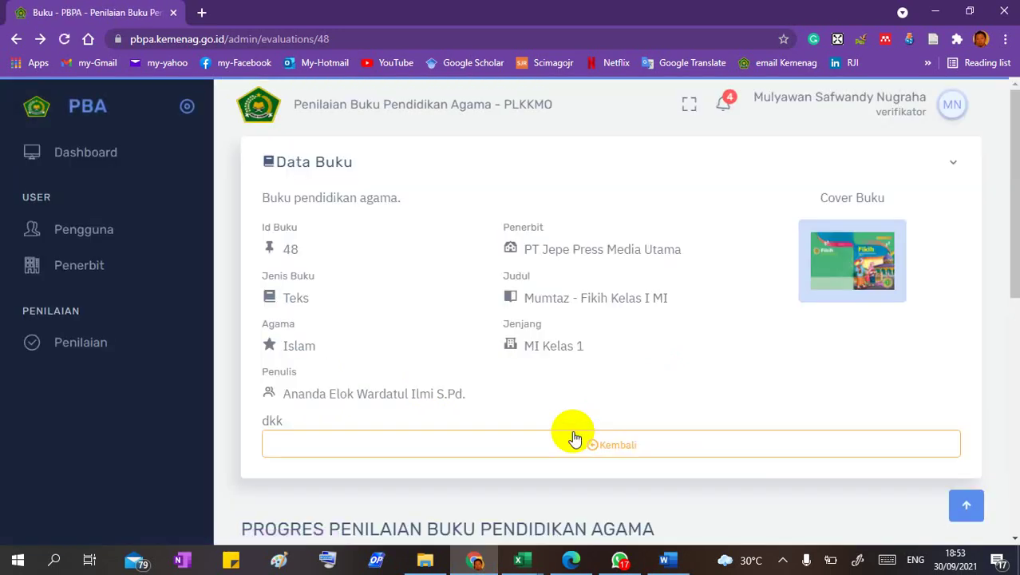
- Check book 48's verification status and reason in the Buku table, and review its assessment progress stages
scroll(644, 407, "down", 6)
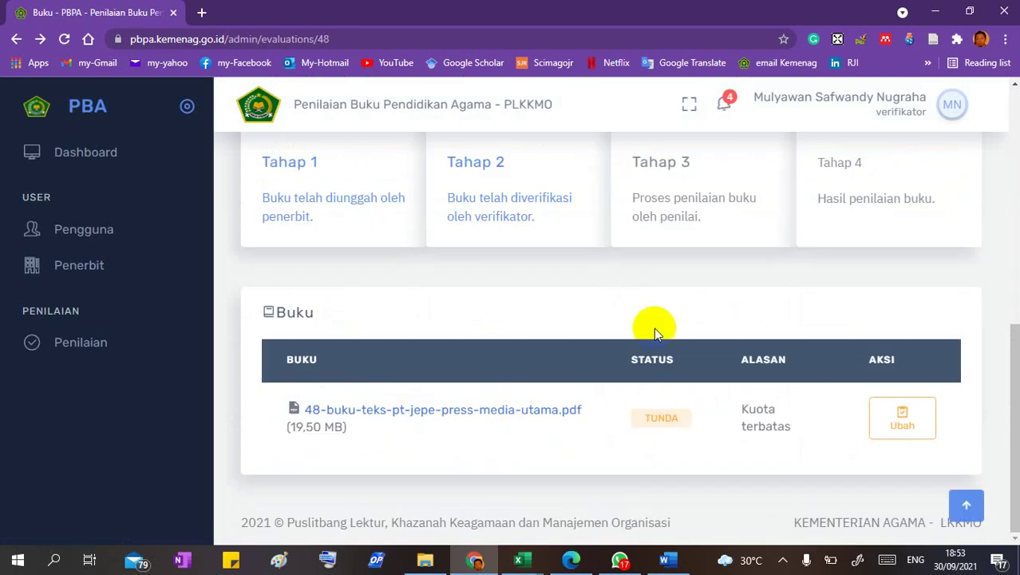
scroll(616, 325, "up", 2)
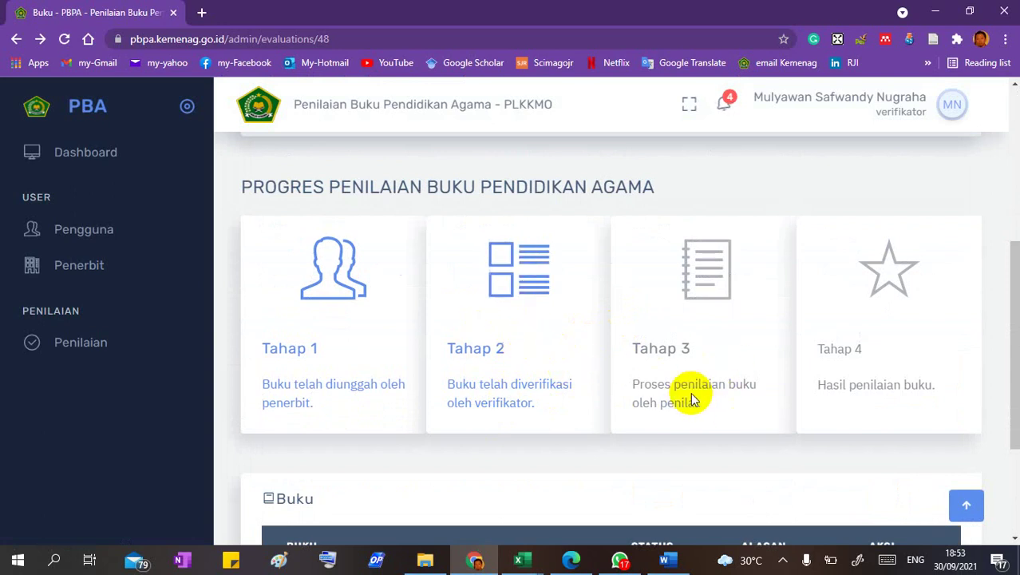
scroll(691, 399, "down", 1)
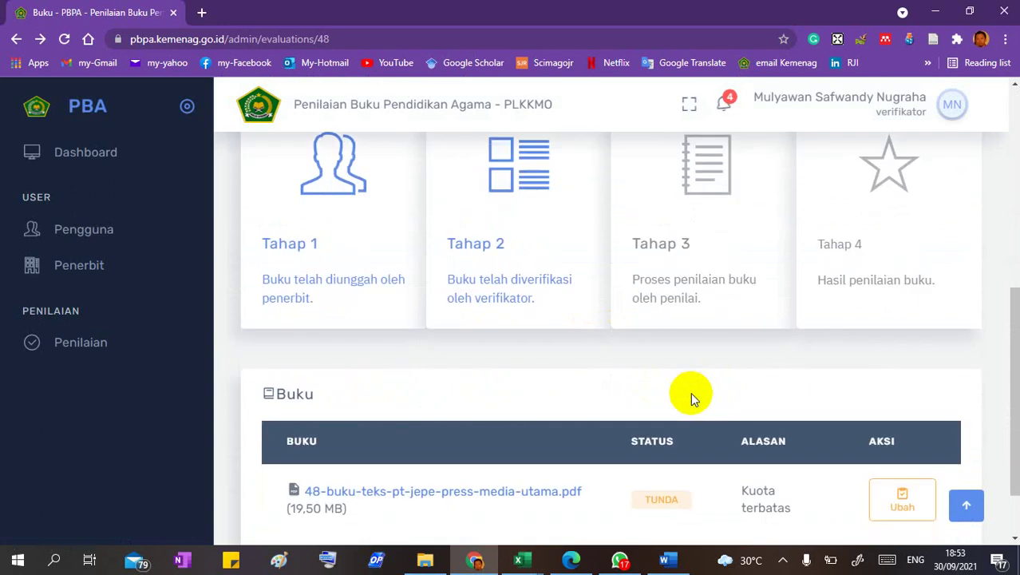
scroll(692, 399, "down", 1)
scroll(691, 399, "up", 2)
scroll(691, 392, "up", 2)
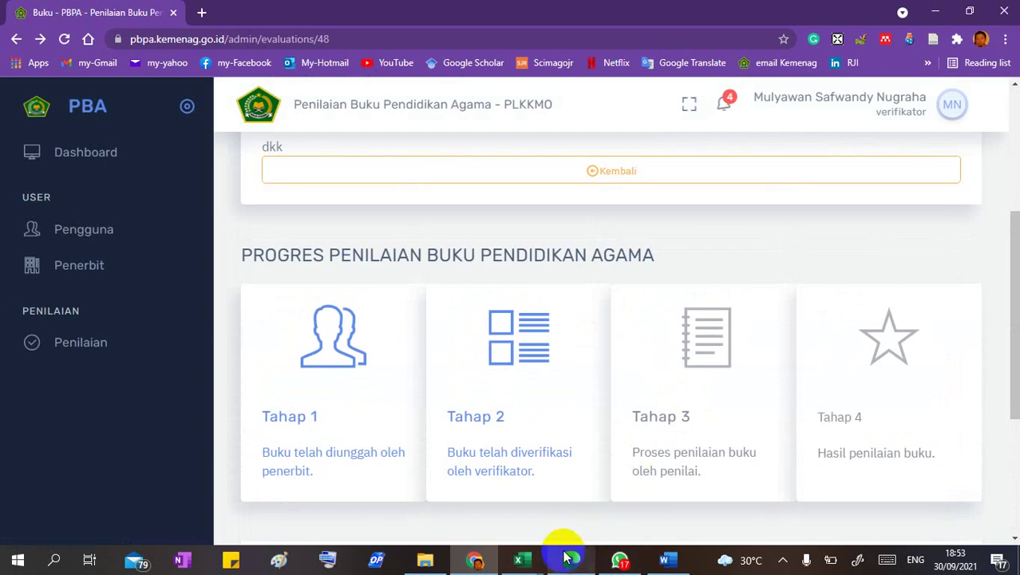
- Switch to the Master Data Verifikator workbook in Excel and clear the colour fill from the No Urut cells A2:A61
mouse_move(624, 561)
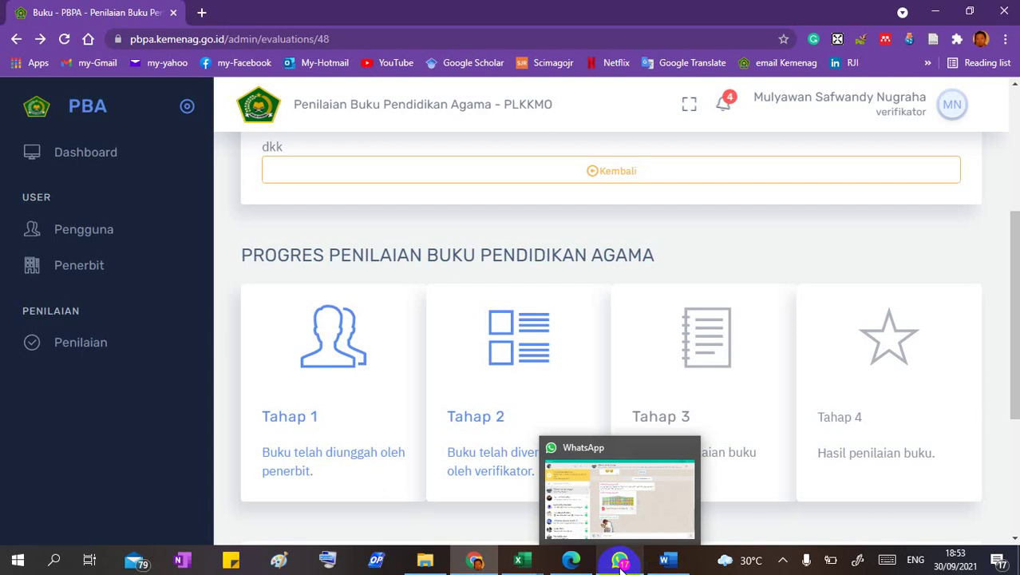
mouse_move(518, 561)
left_click(642, 527)
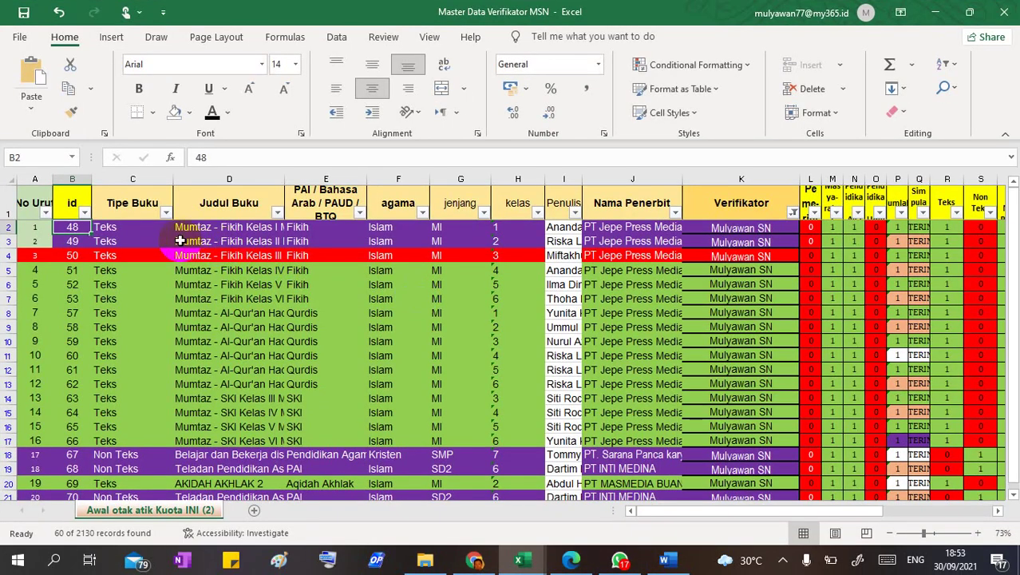
left_click(38, 229)
left_click_drag(43, 229, 34, 484)
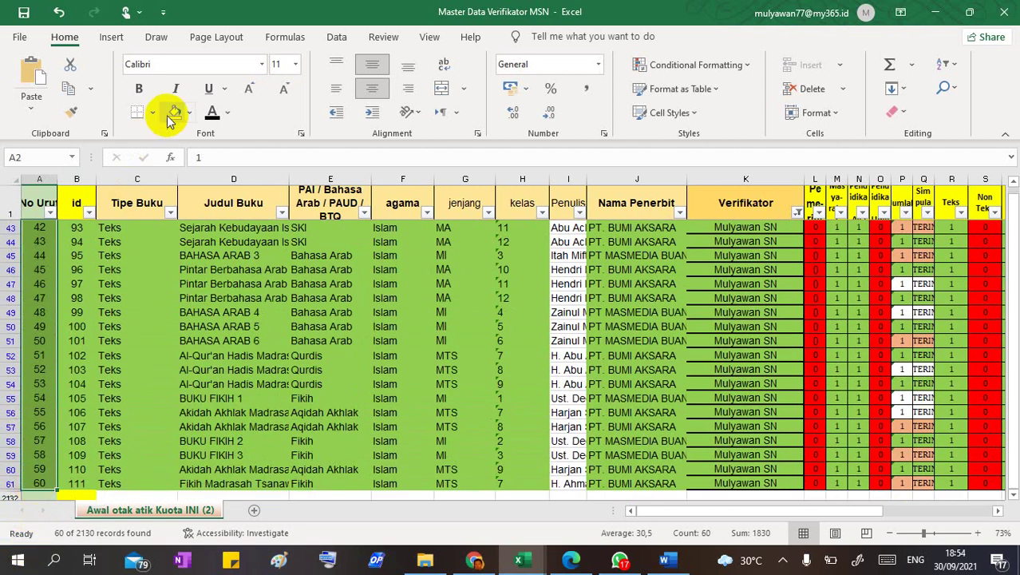
left_click(174, 115)
scroll(117, 372, "up", 14)
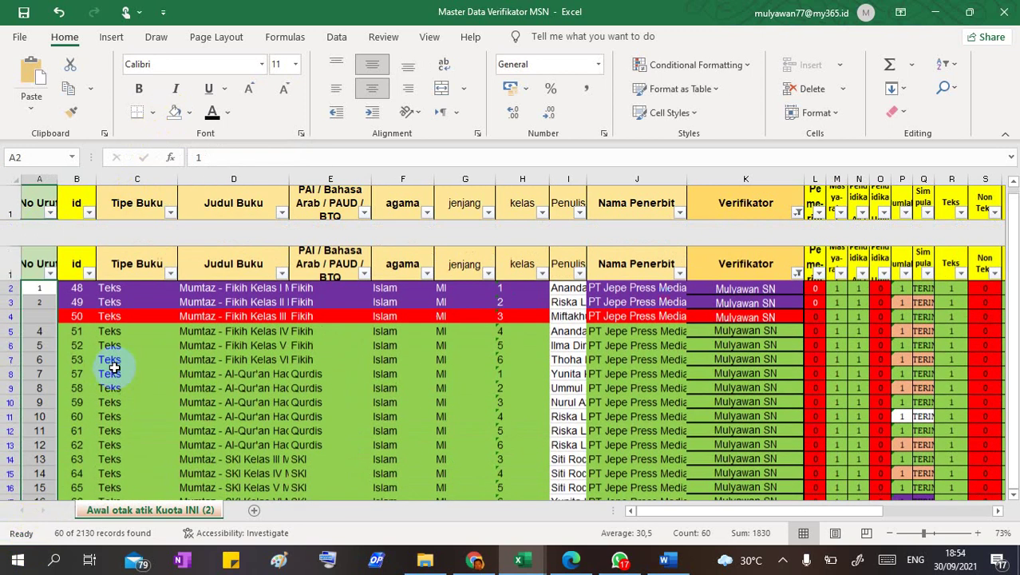
- Change the font colour of the No Urut number in cell A4 to black
left_click(117, 324)
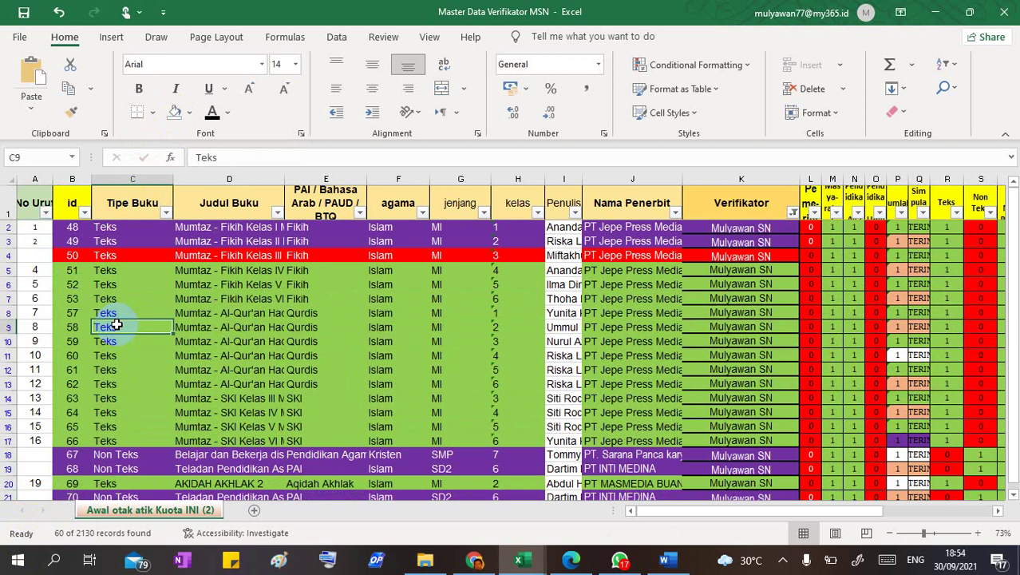
left_click(39, 255)
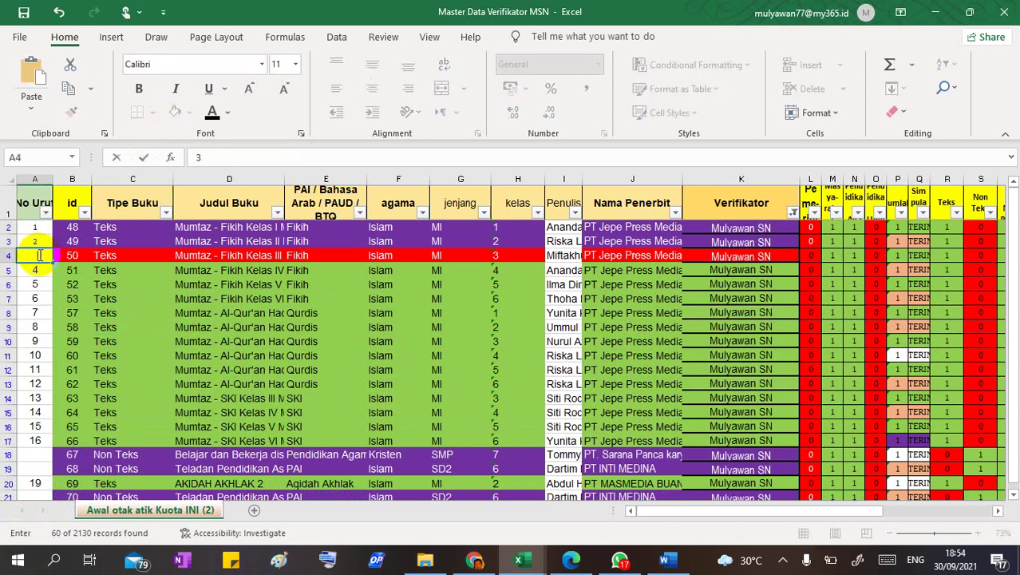
left_click(107, 342)
left_click(27, 256)
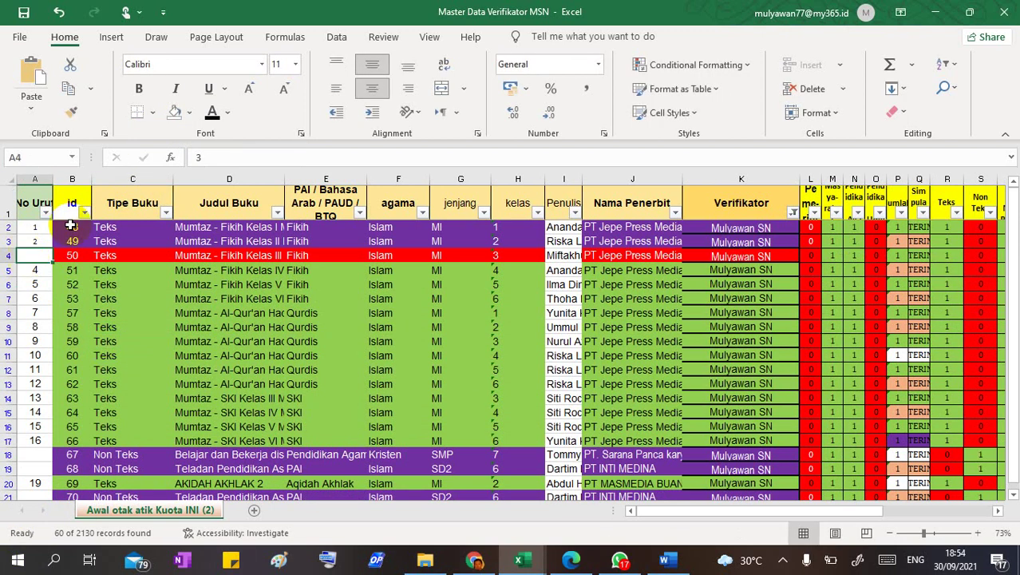
left_click(210, 112)
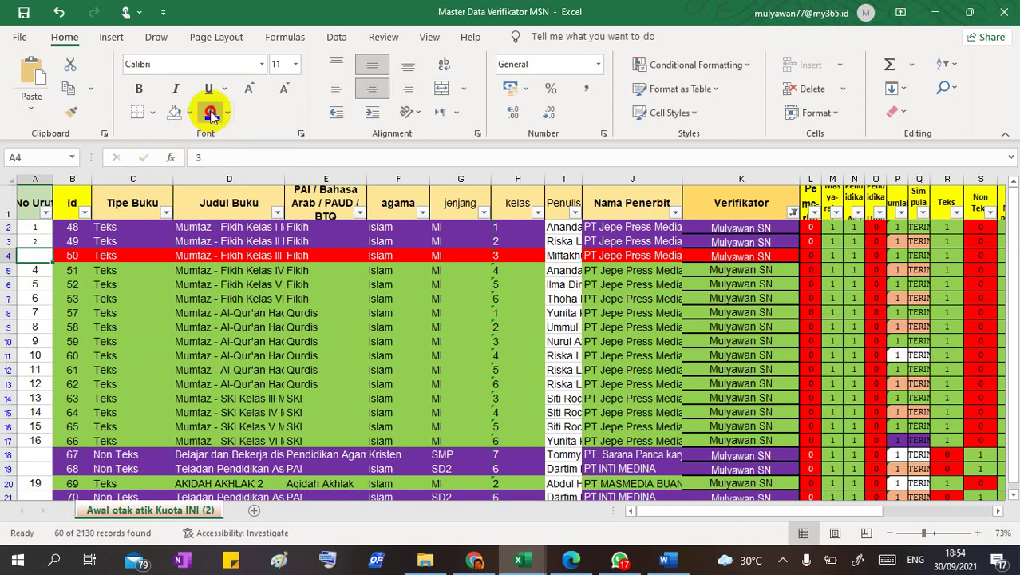
- Fill the No Urut cells A2 and A4, for books 48 and 50, with yellow
left_click(35, 229)
left_click(190, 114)
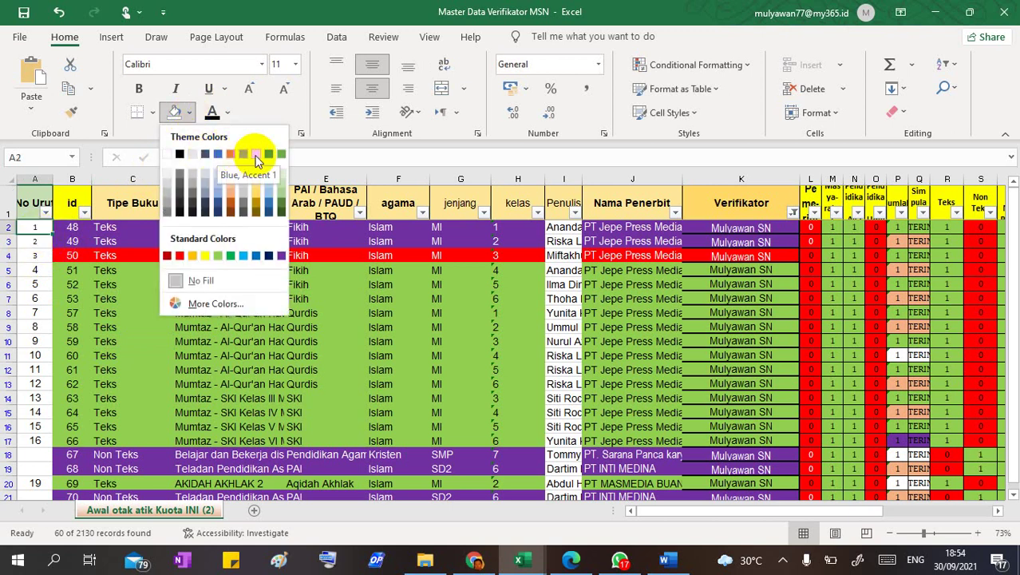
left_click(203, 257)
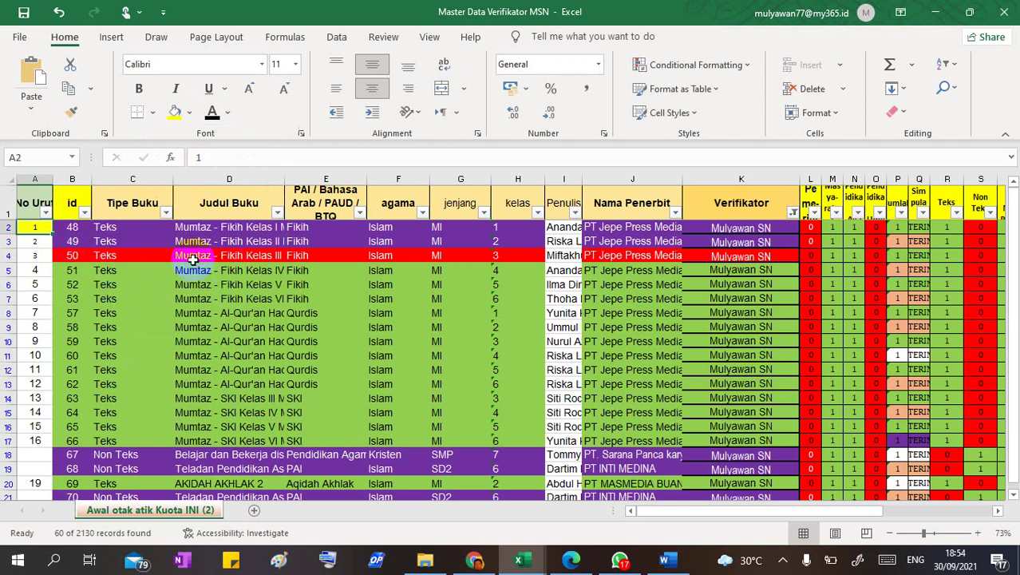
left_click(30, 255)
left_click(176, 114)
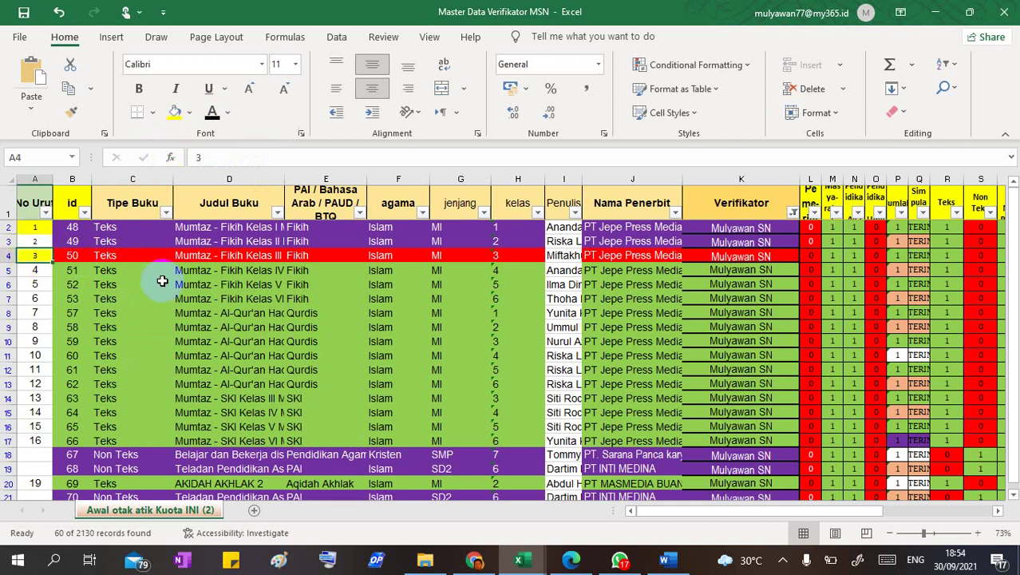
- Return to Chrome, search the Penilaian book list for ID 50 and open that book's detail page
left_click(474, 559)
scroll(510, 376, "up", 3)
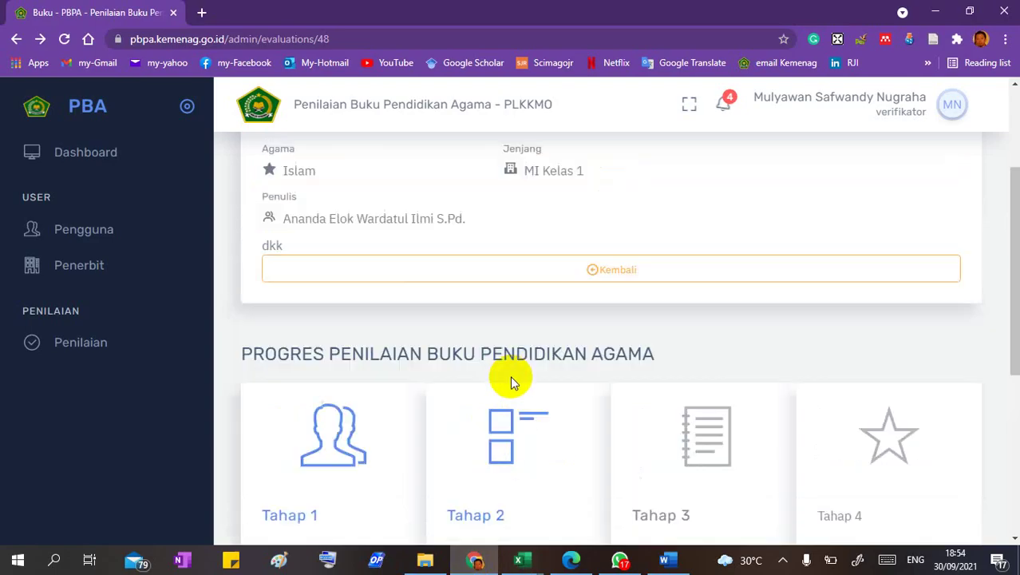
left_click(98, 350)
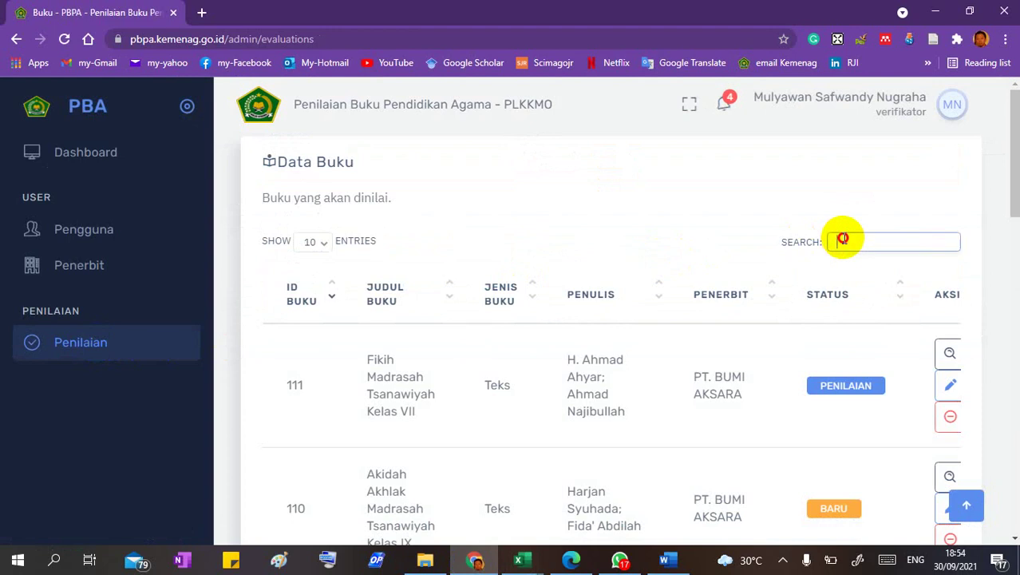
left_click(843, 240)
type("50")
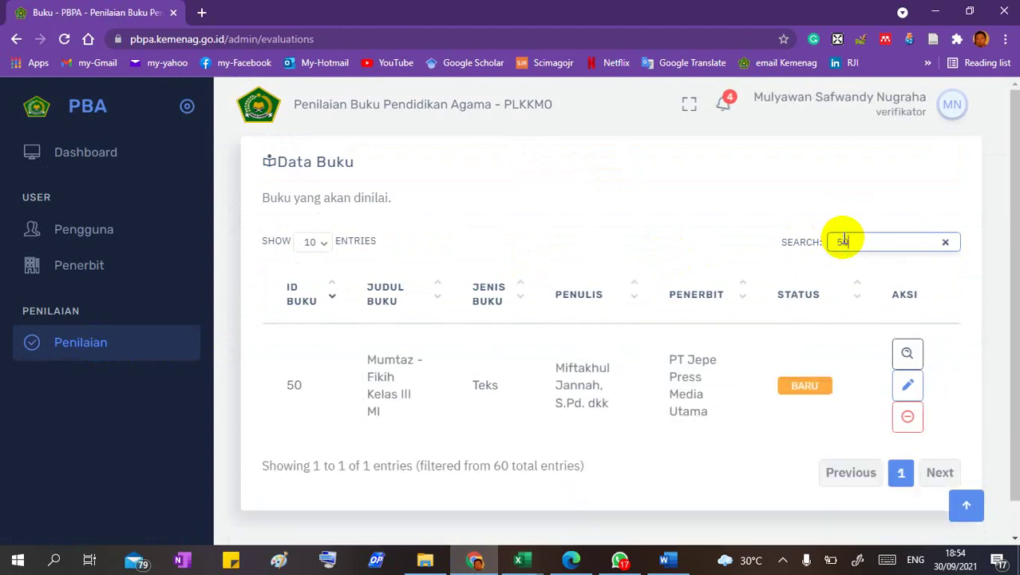
left_click(907, 357)
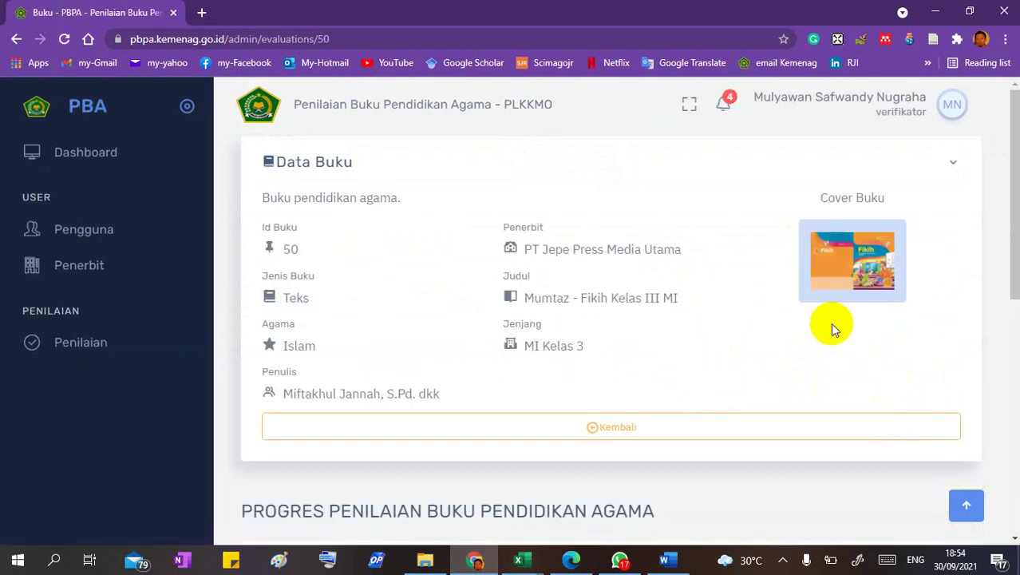
- Open the verification form for book 50's uploaded file and set the recommendation to Tolak
scroll(831, 326, "down", 5)
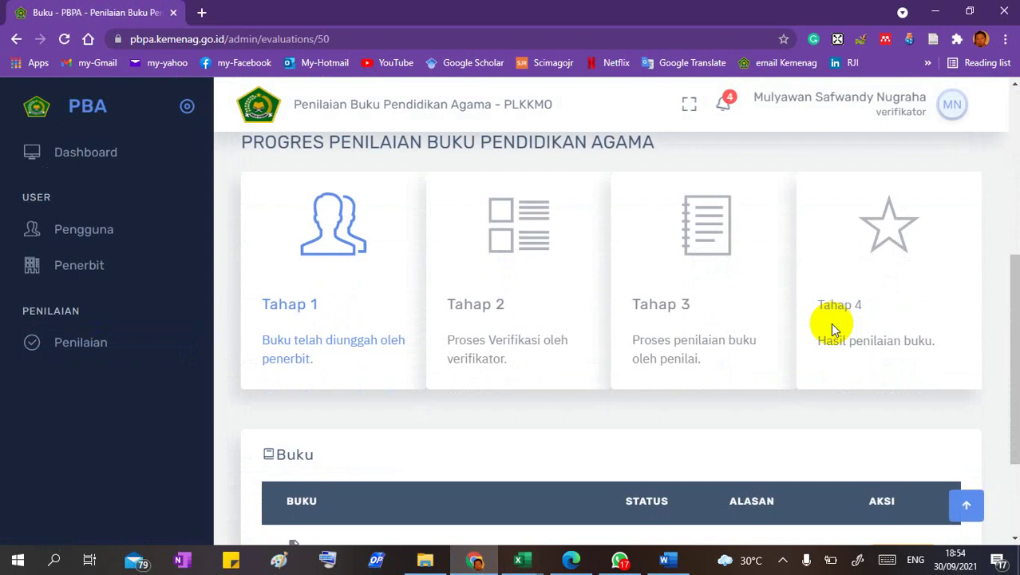
scroll(830, 322, "down", 2)
left_click(896, 432)
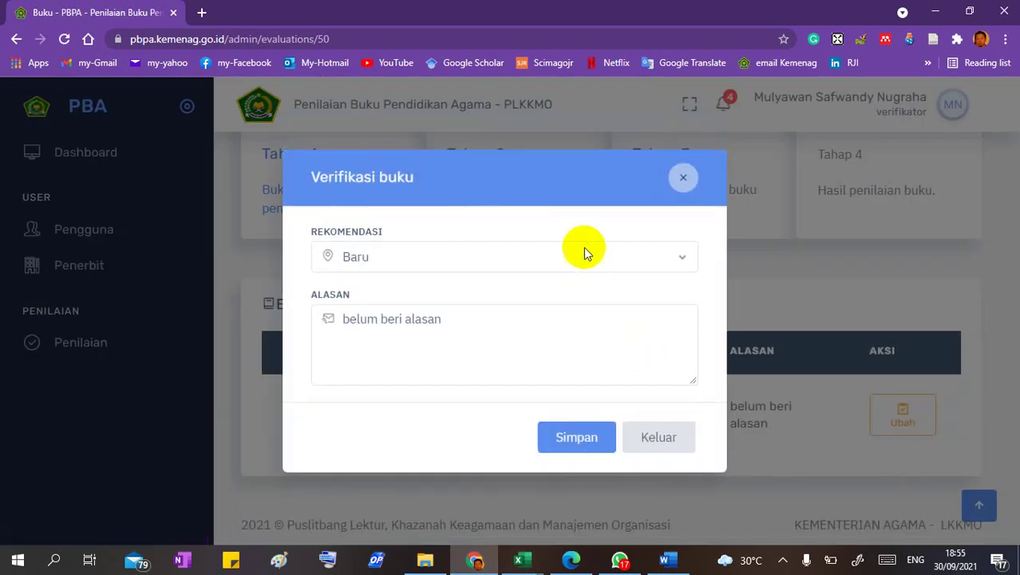
left_click(584, 257)
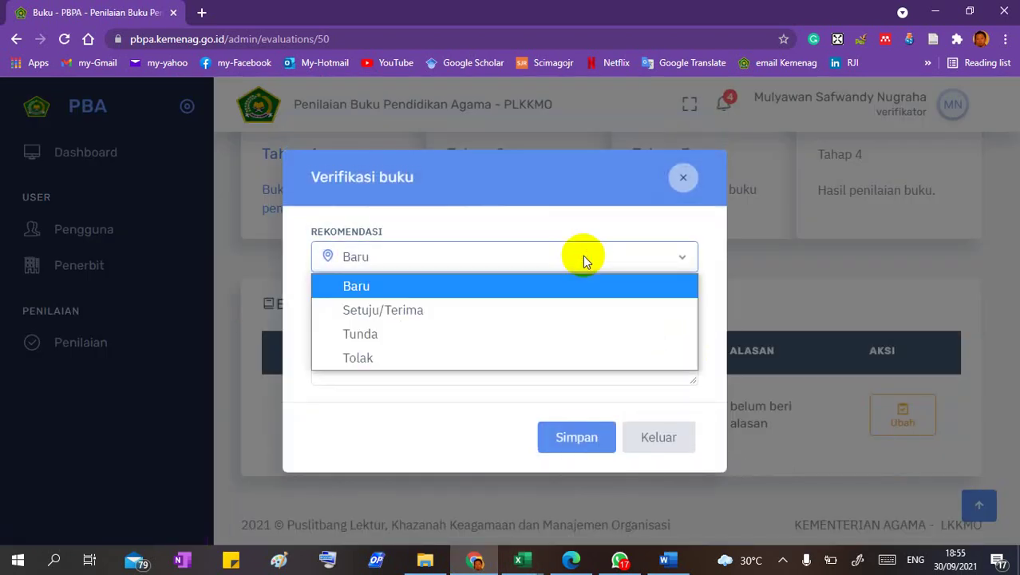
left_click(484, 359)
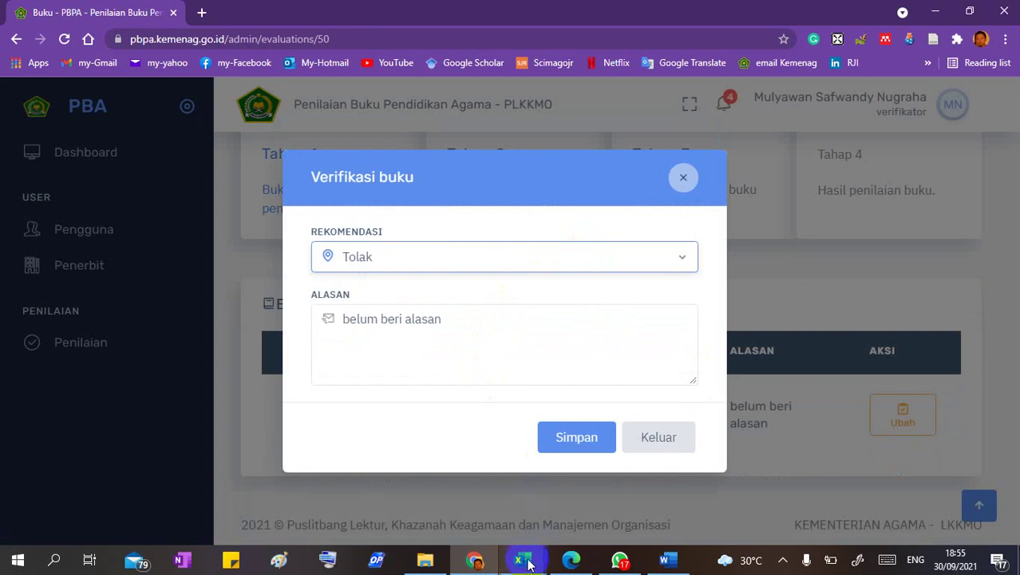
- Switch to the Master Data Verifikator MSN workbook in Excel and make header row 1 taller so the criteria headings are readable
mouse_move(523, 564)
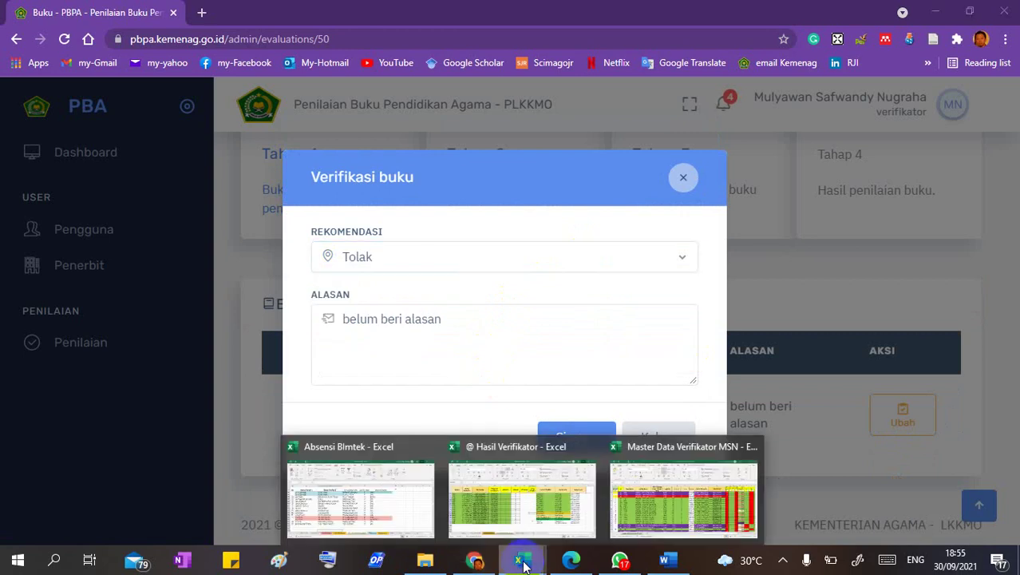
left_click(666, 491)
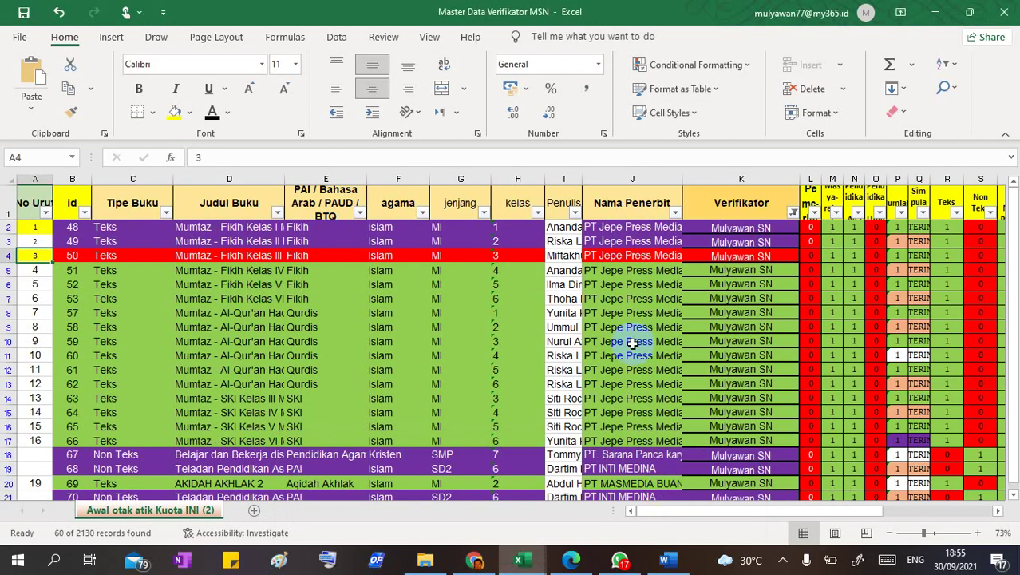
scroll(632, 343, "right", 5)
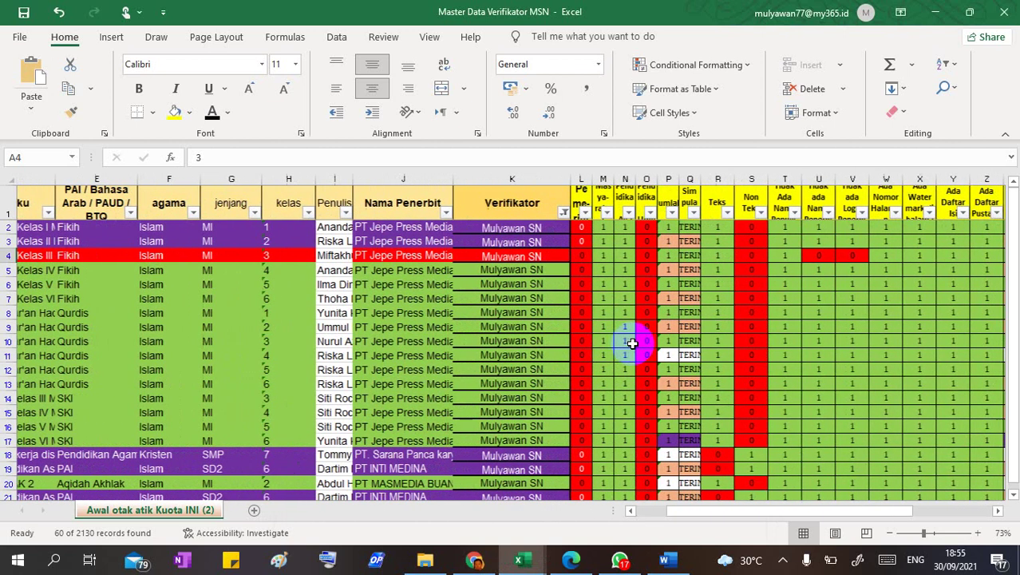
scroll(790, 254, "right", 2)
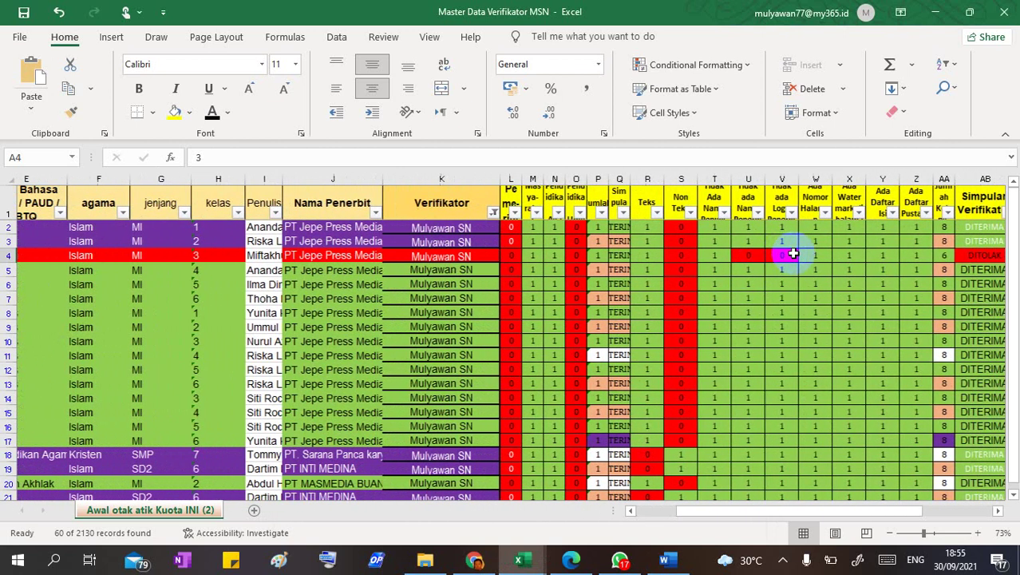
scroll(790, 254, "left", 2)
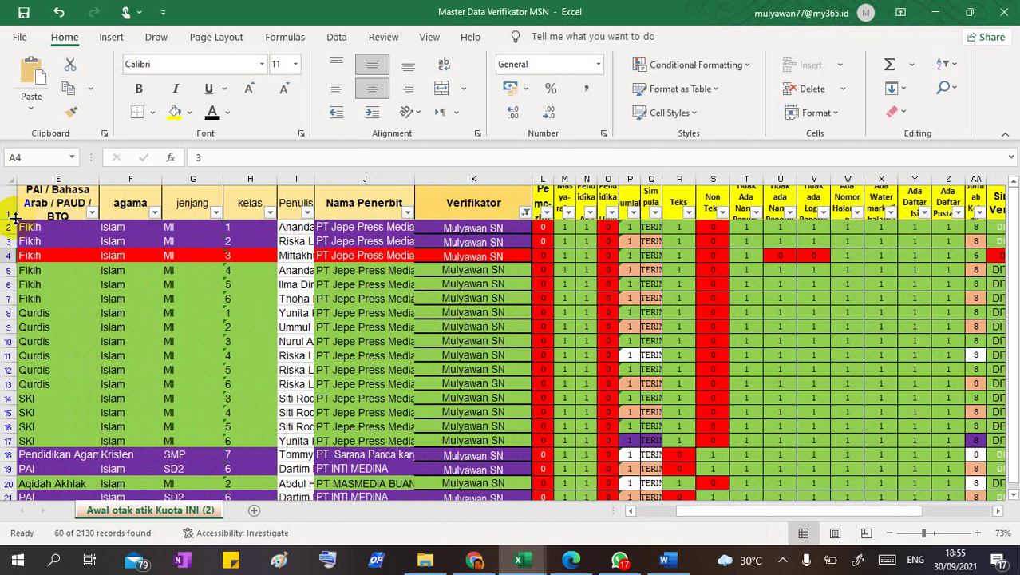
left_click_drag(15, 217, 15, 237)
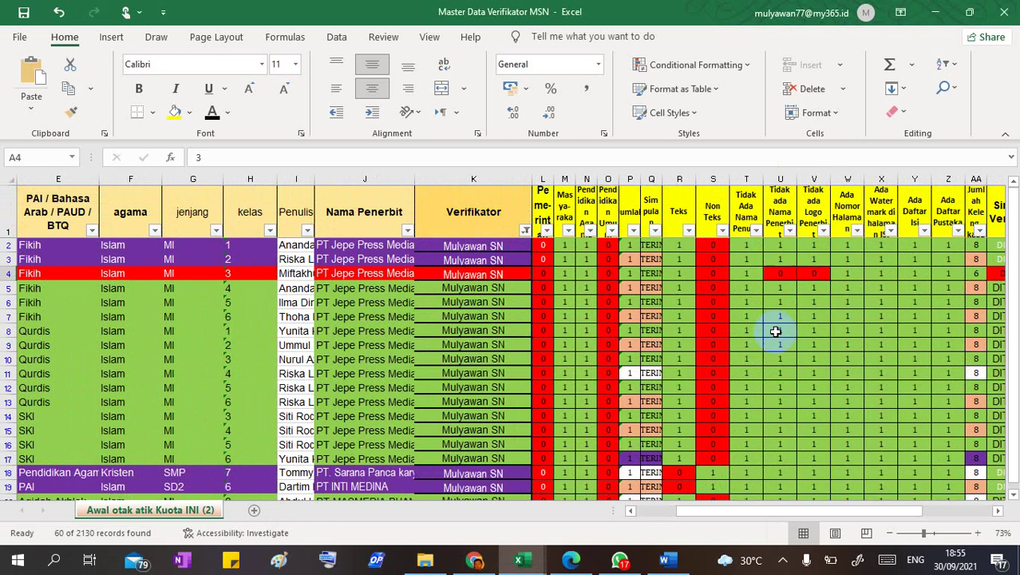
- Examine book 50's row for its publisher name and logo criteria, its completeness total and the Simpulan Verifikator conclusion
left_click(780, 204)
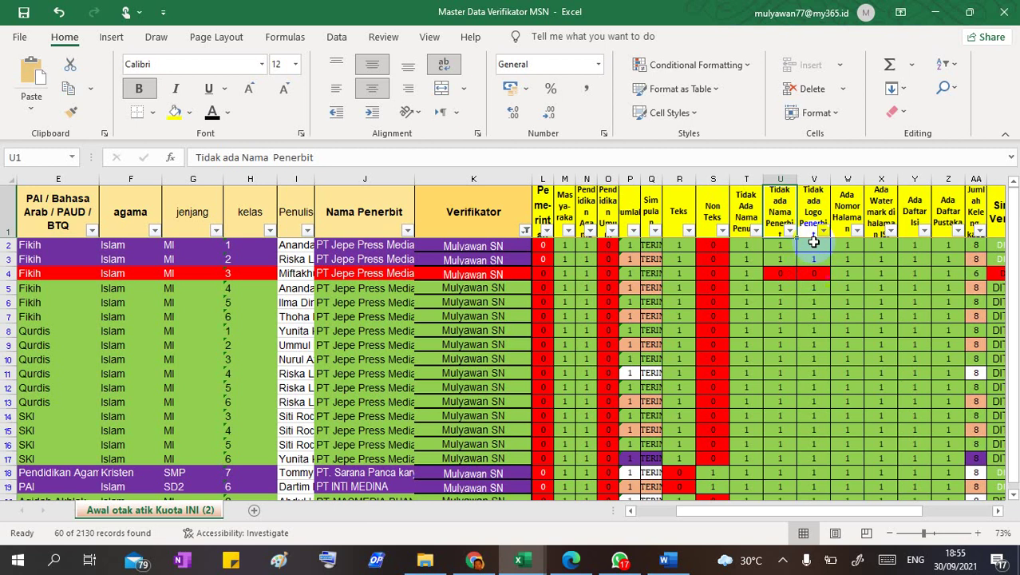
left_click(815, 212)
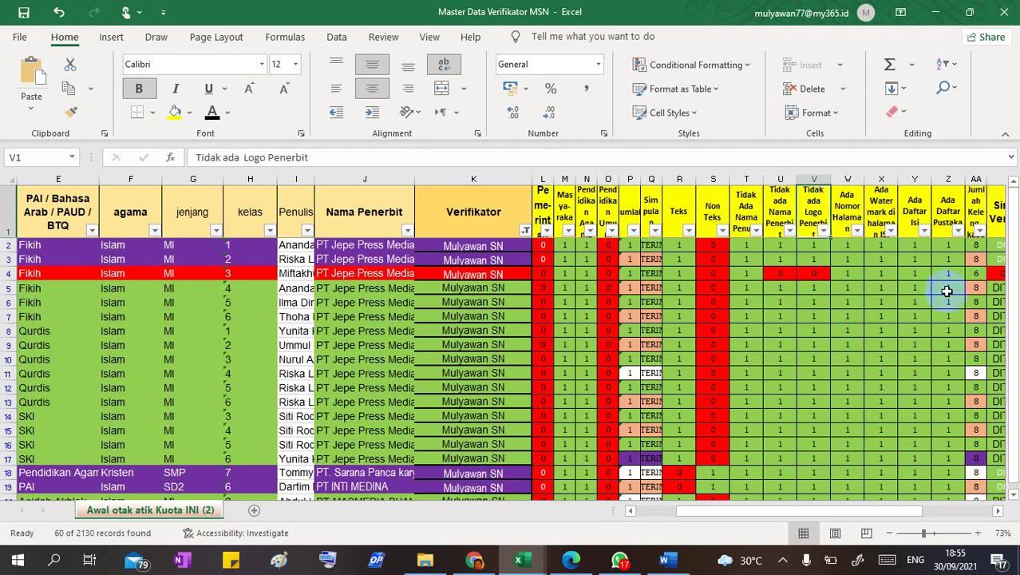
scroll(851, 304, "right", 1)
scroll(851, 304, "left", 1)
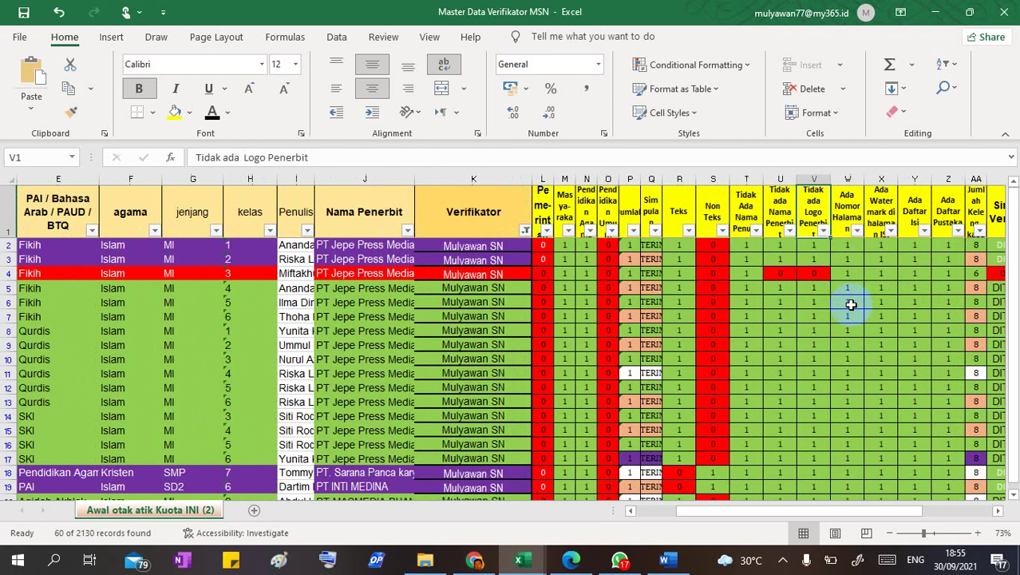
scroll(934, 280, "right", 3)
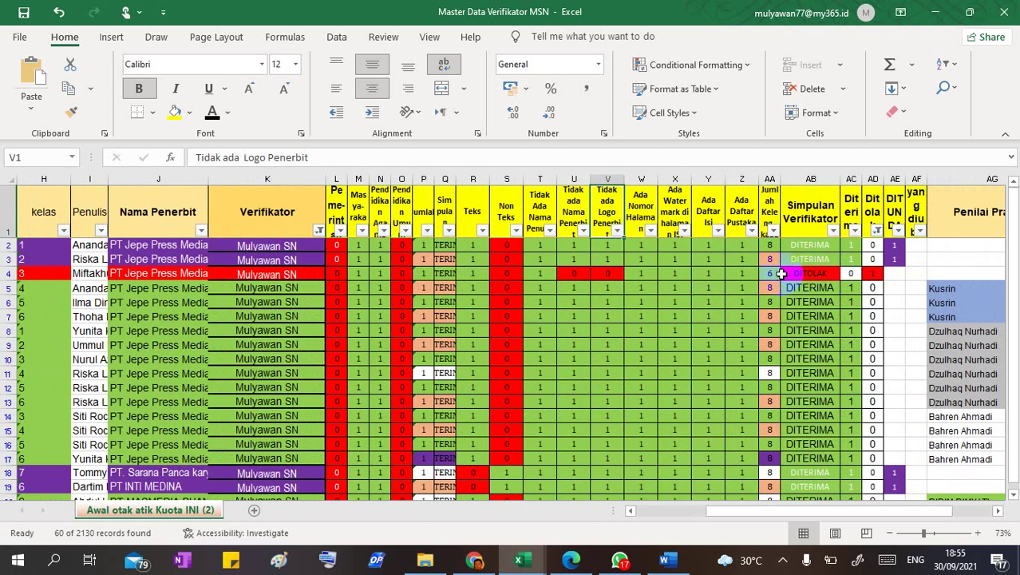
left_click(771, 274)
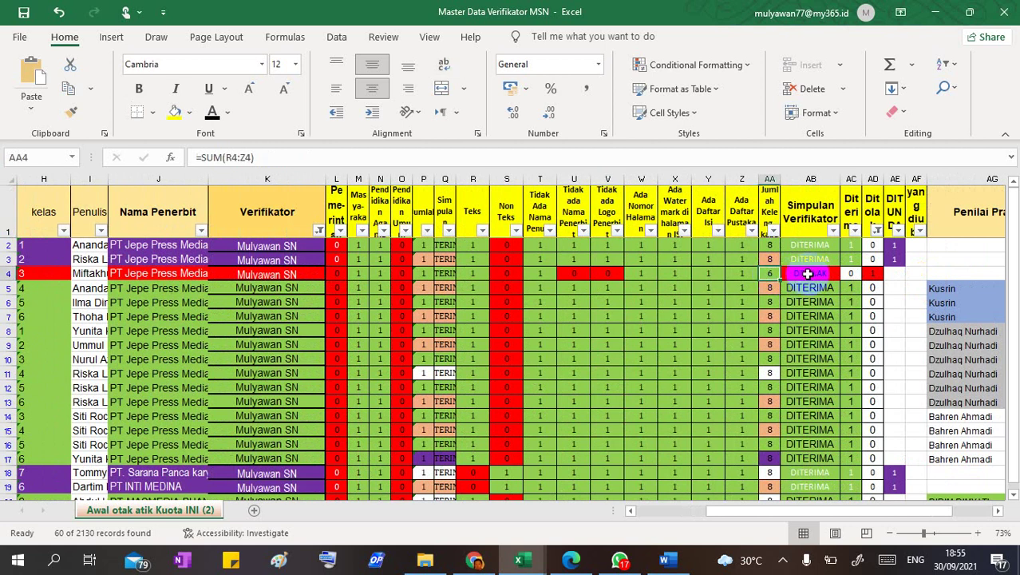
left_click(810, 273)
left_click(580, 205)
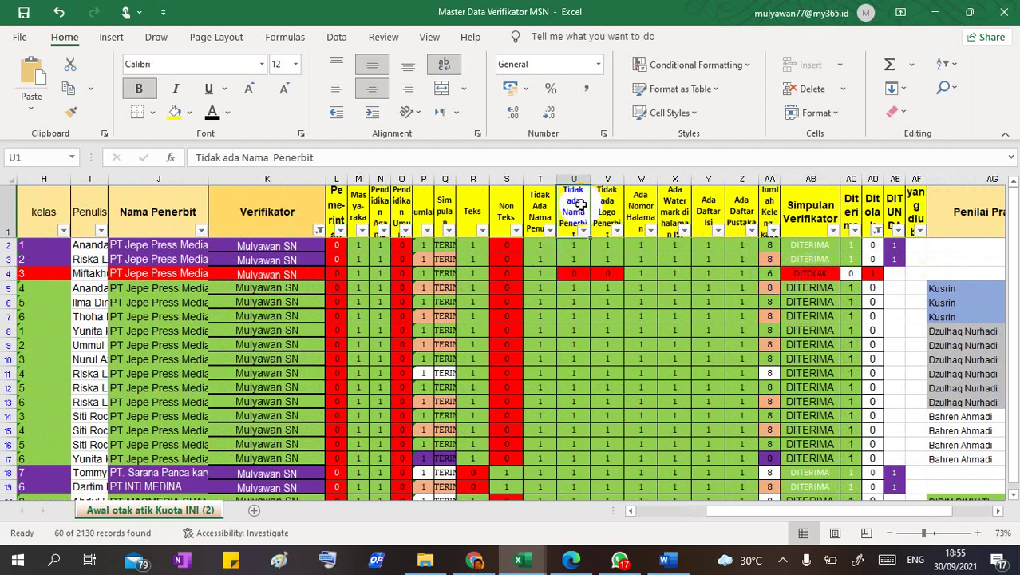
left_click(607, 205)
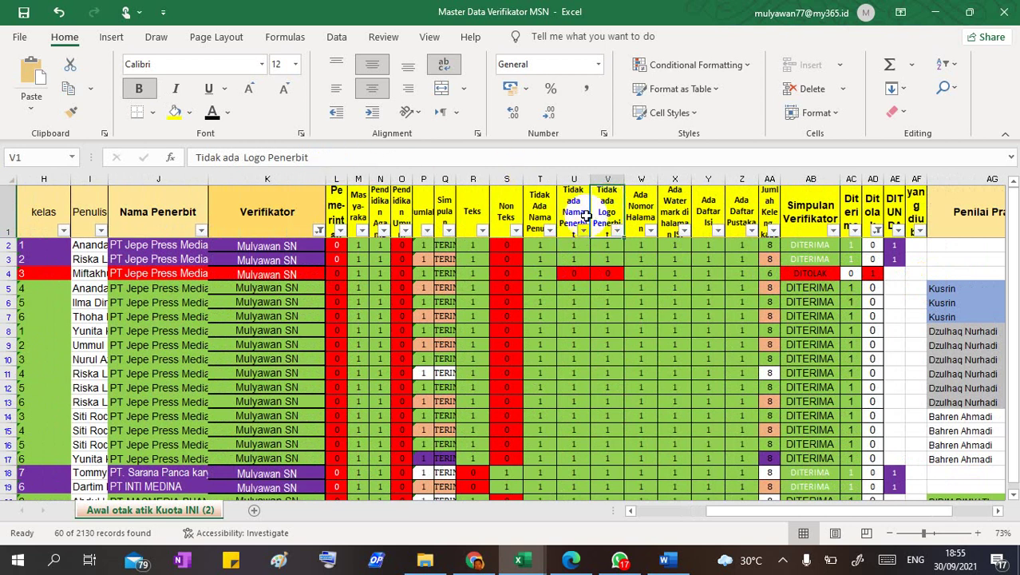
- Copy the heading text of U1 and, back in Chrome, replace book 50's Alasan text with "1. Tidak ada Nama Penerbit"
left_click(573, 209)
left_click_drag(431, 158, 2, 146)
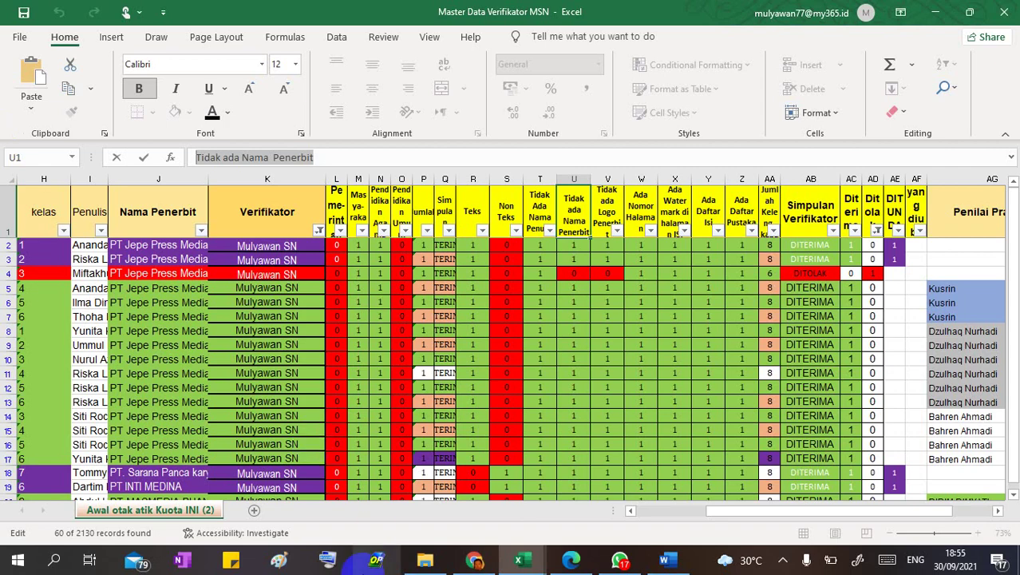
left_click(468, 559)
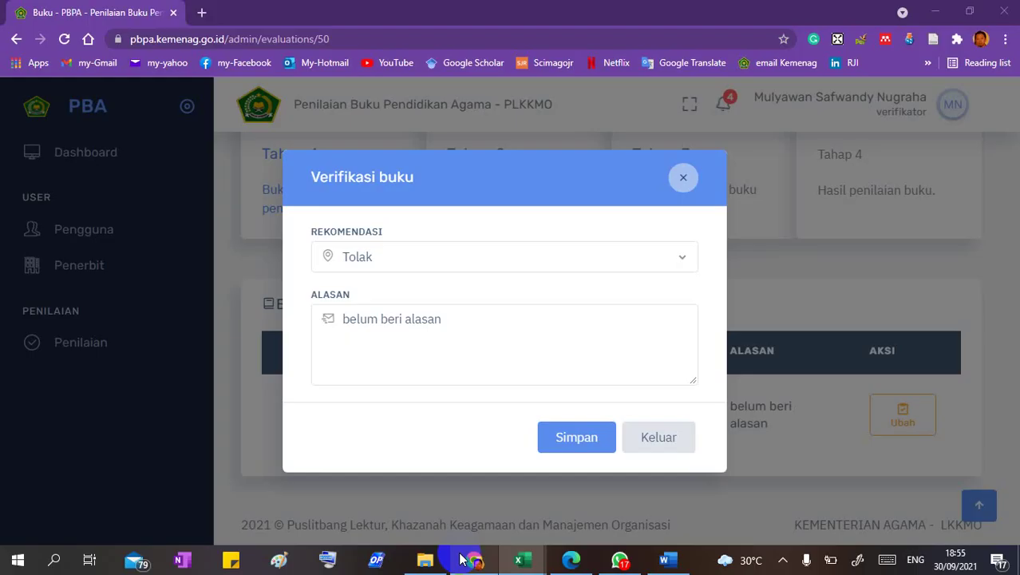
left_click(424, 328)
left_click_drag(467, 328, 289, 309)
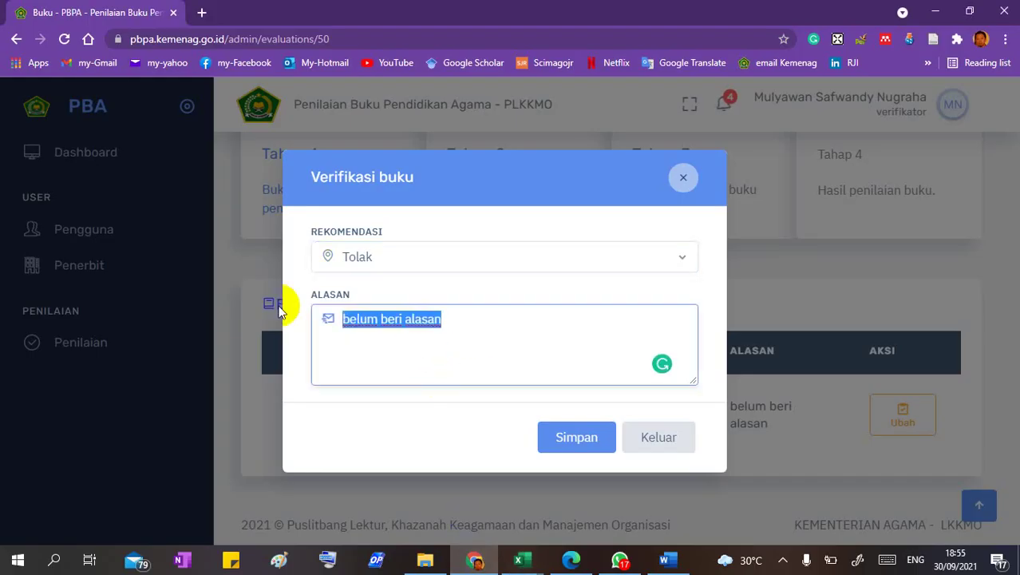
type("1. Tidak ada Nama  Penerbit")
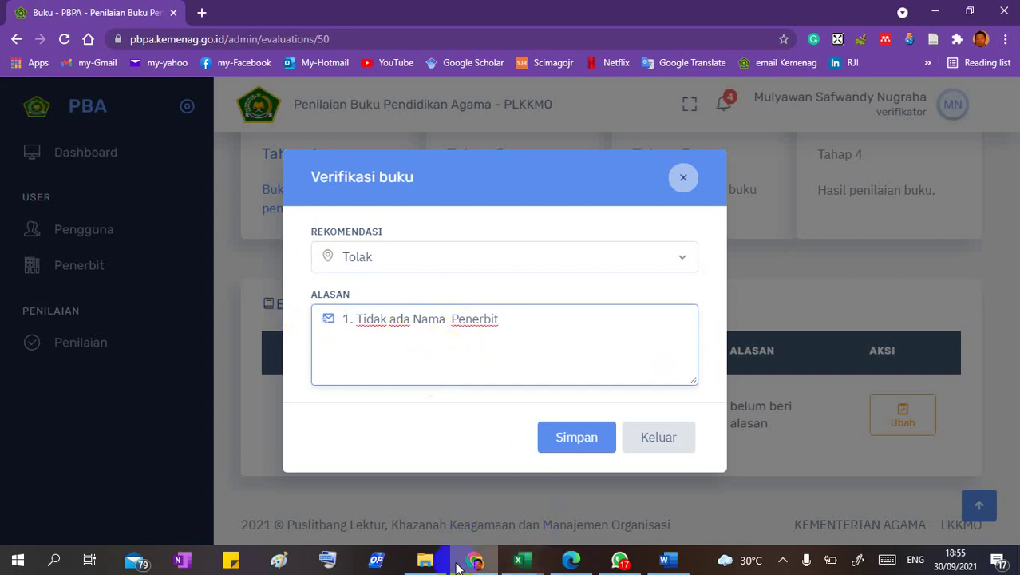
- Copy the V1 heading from the Excel workbook, add "2. Tidak ada Logo Penerbit" to the Alasan text in Chrome, and save the verification
mouse_move(519, 561)
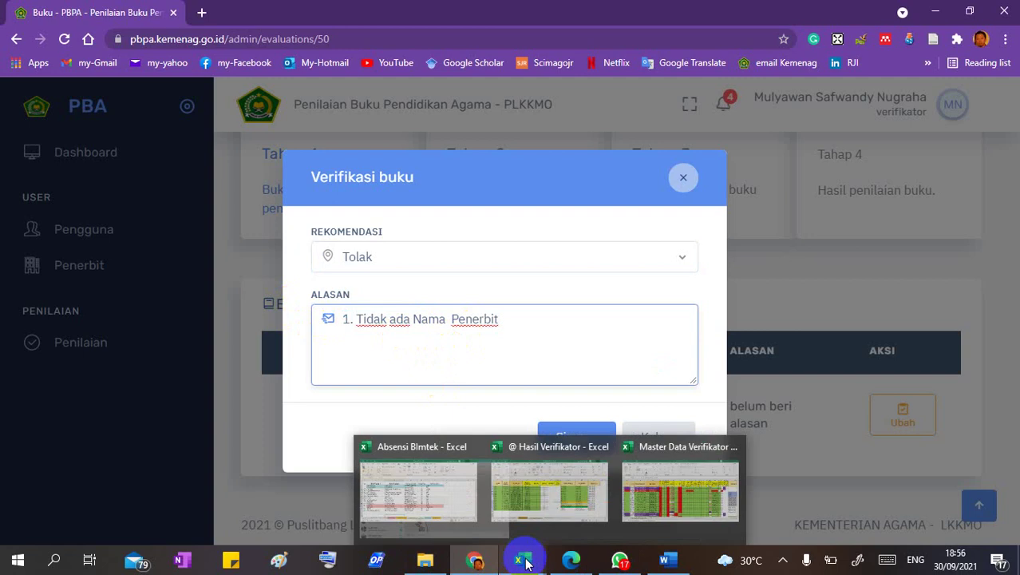
left_click(668, 491)
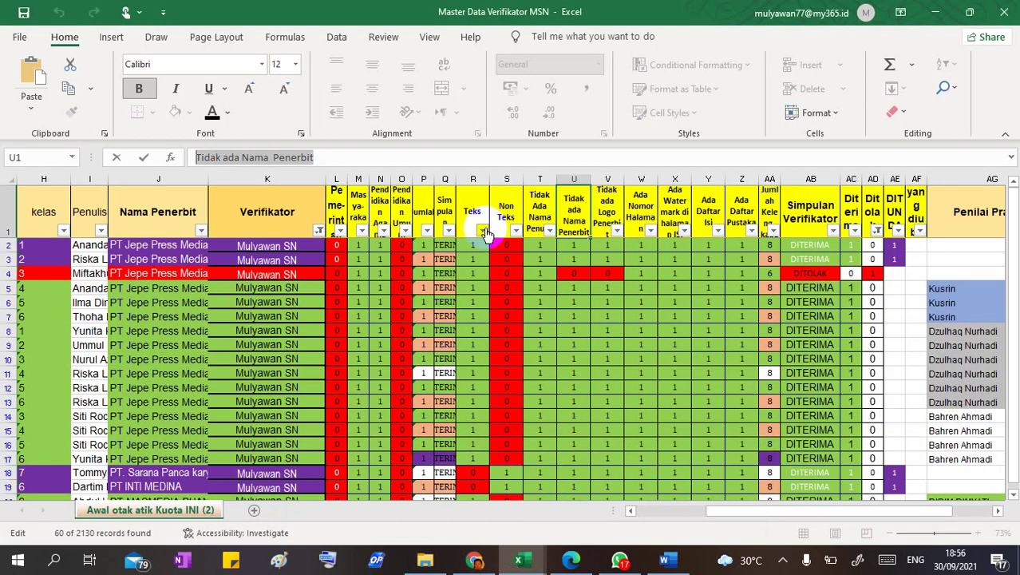
left_click(607, 203)
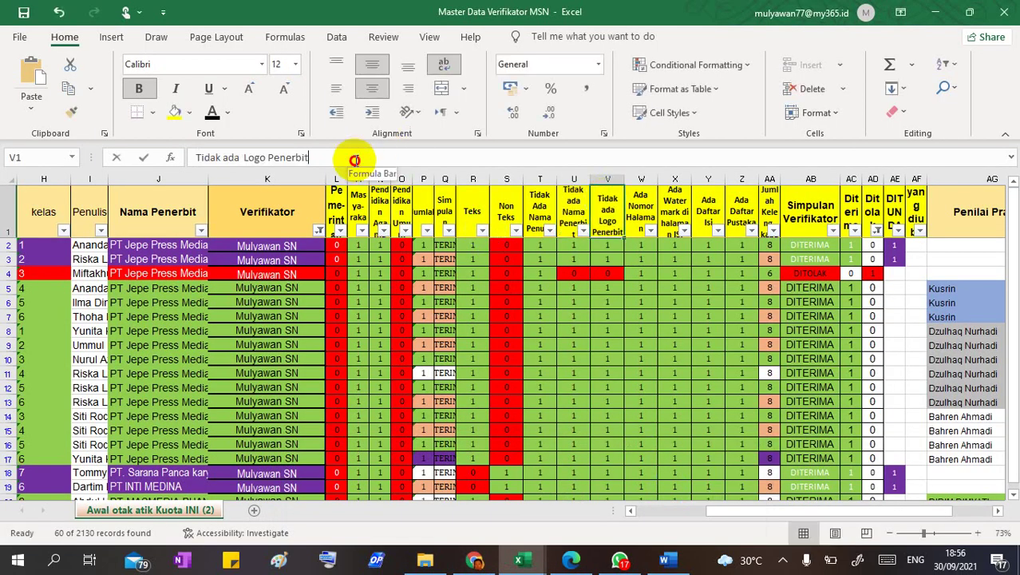
left_click_drag(353, 155, 24, 160)
key("ctrl+c")
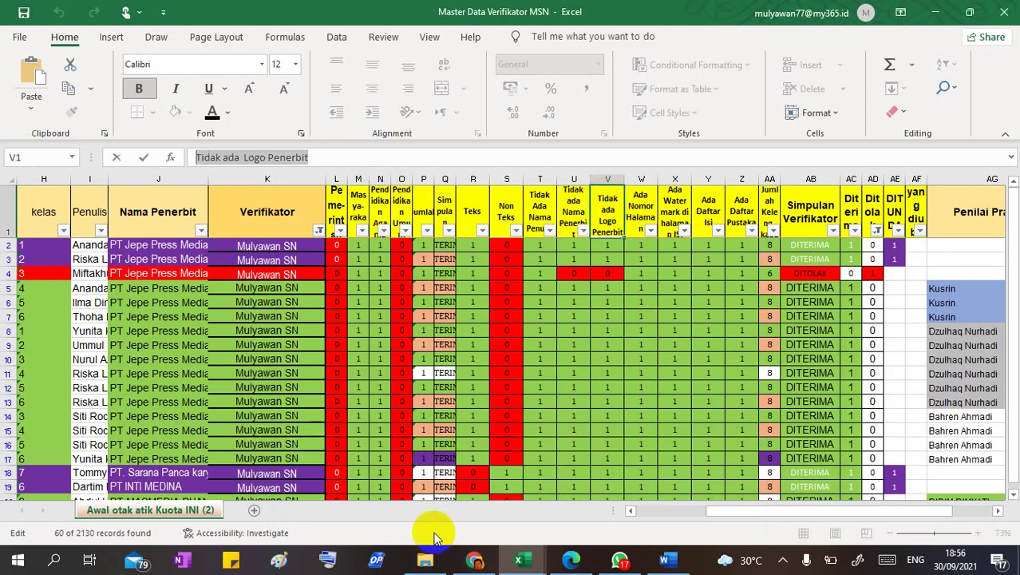
left_click(471, 560)
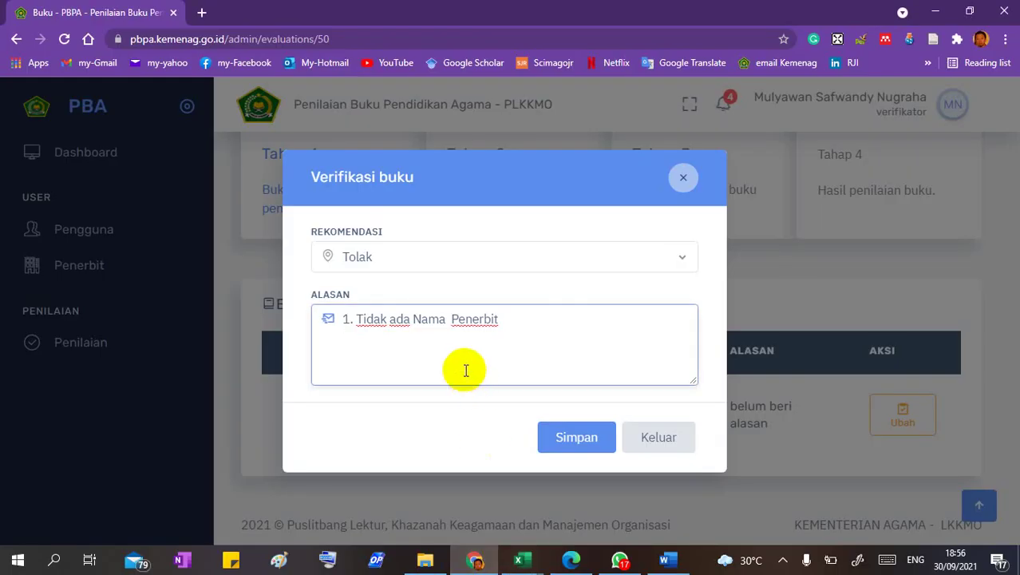
key("ctrl+v")
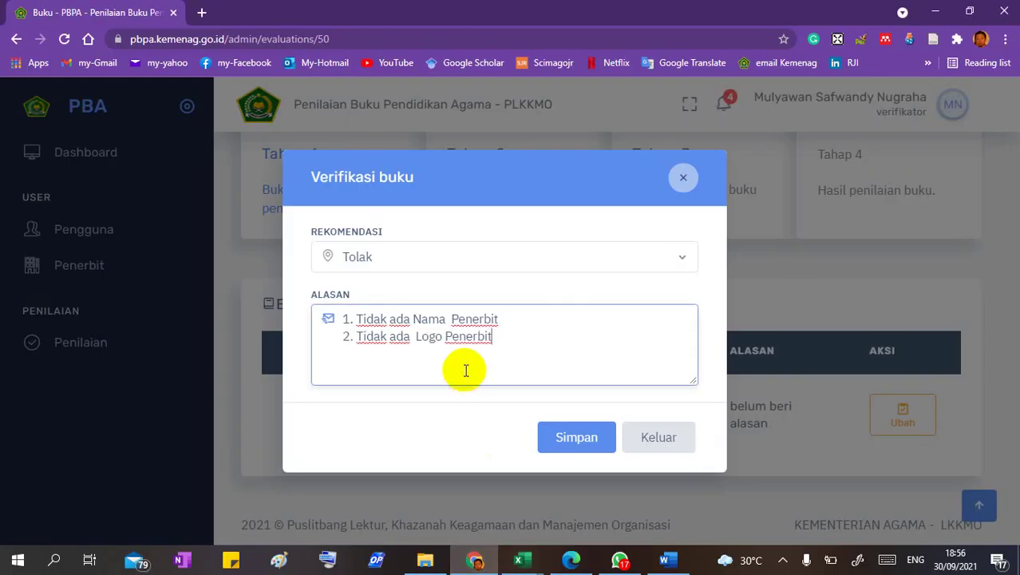
left_click(582, 436)
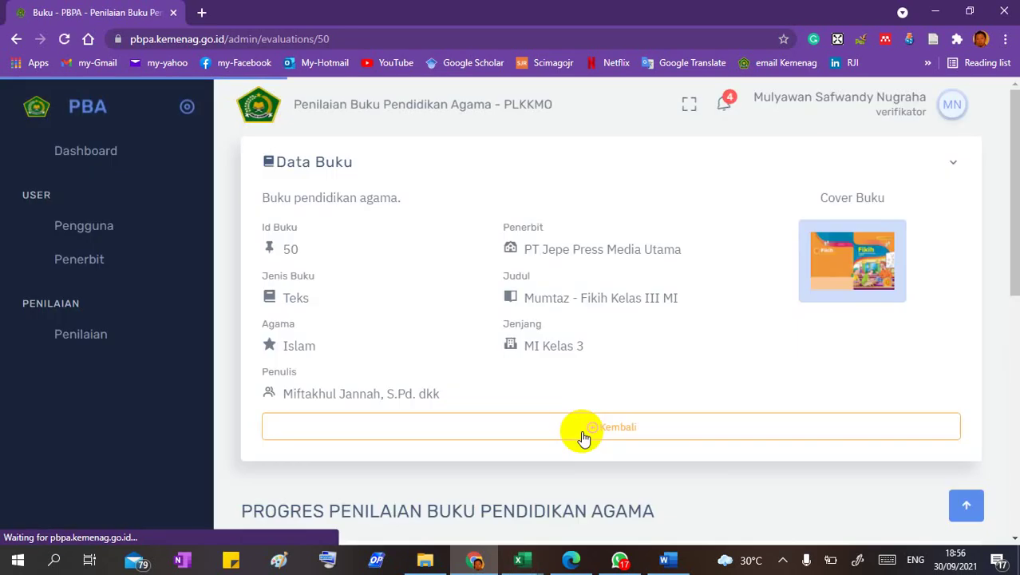
- Reopen book 50's verification form, reword the reasons to "1. Ada Nama Penerbit" and "2. Ada Logo Penerbit", save, and review the Buku entry
scroll(665, 363, "down", 2)
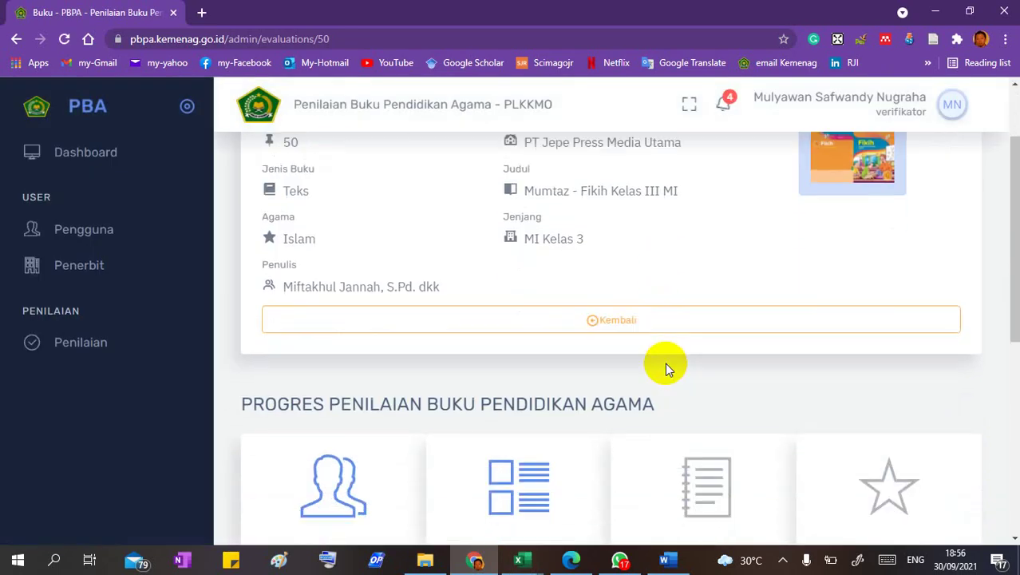
scroll(665, 362, "down", 3)
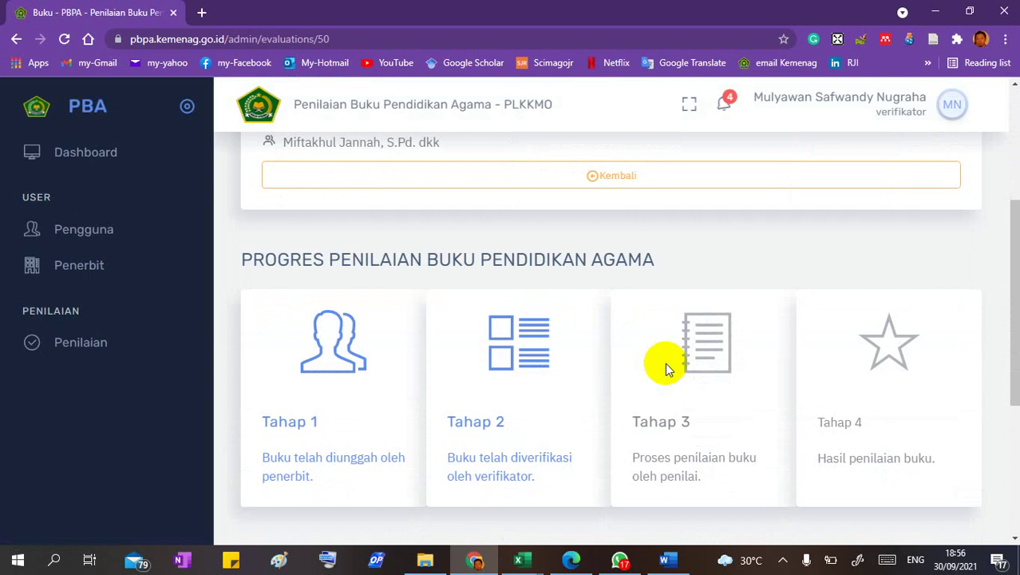
scroll(665, 363, "up", 3)
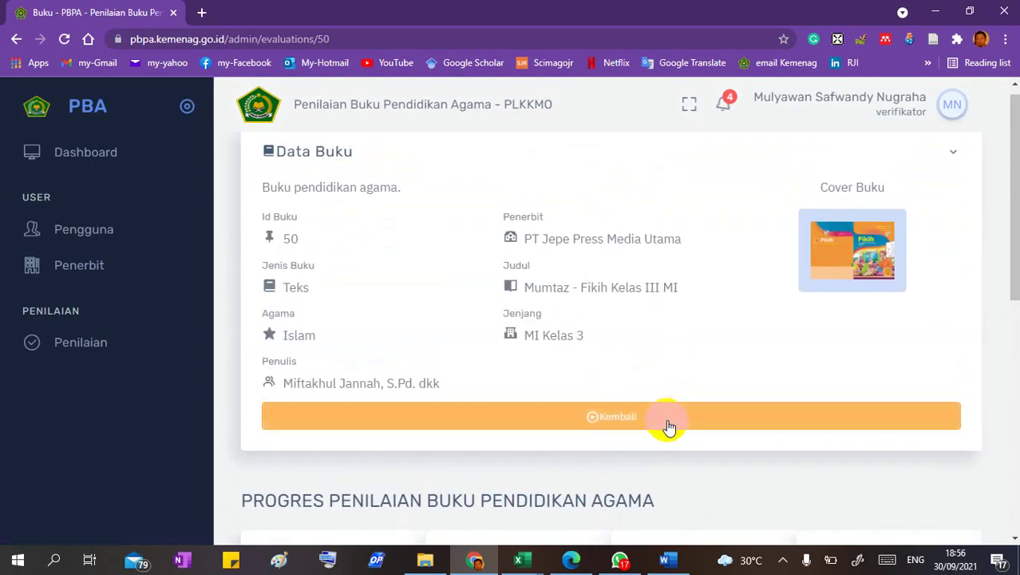
scroll(728, 391, "down", 5)
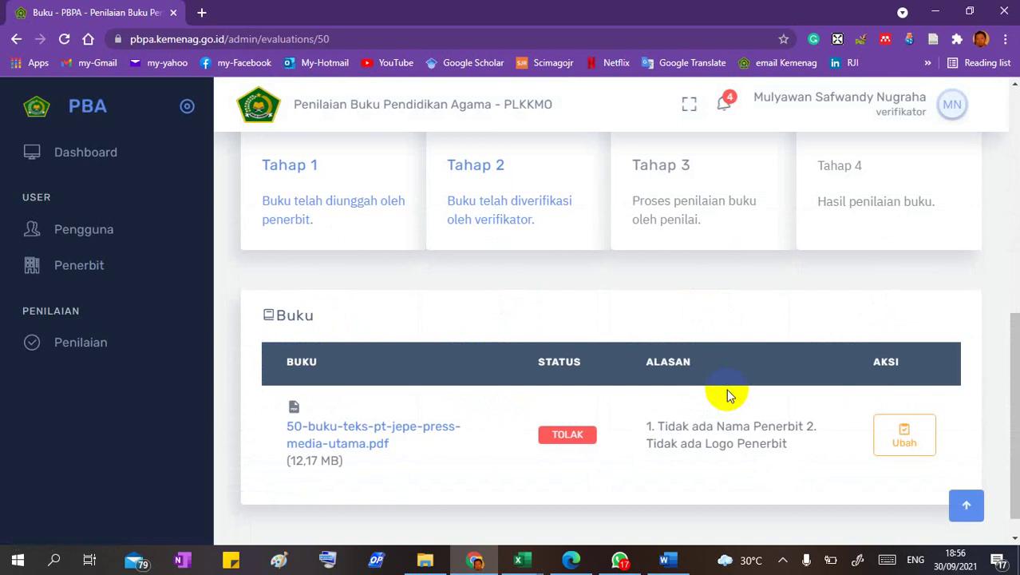
left_click(909, 441)
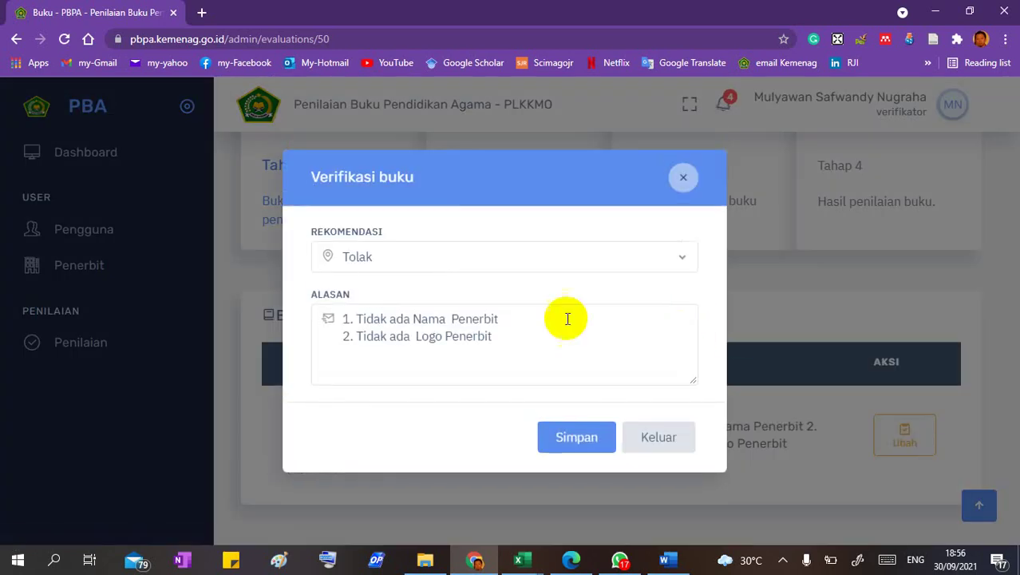
left_click(396, 318)
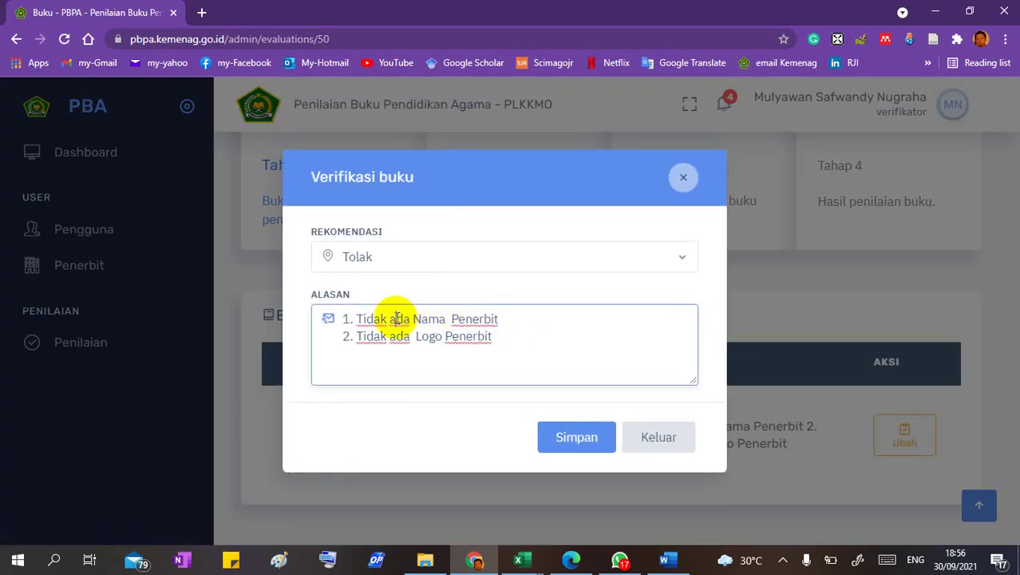
key("BackSpace")
key("BackSpace")
key("BackSpace")
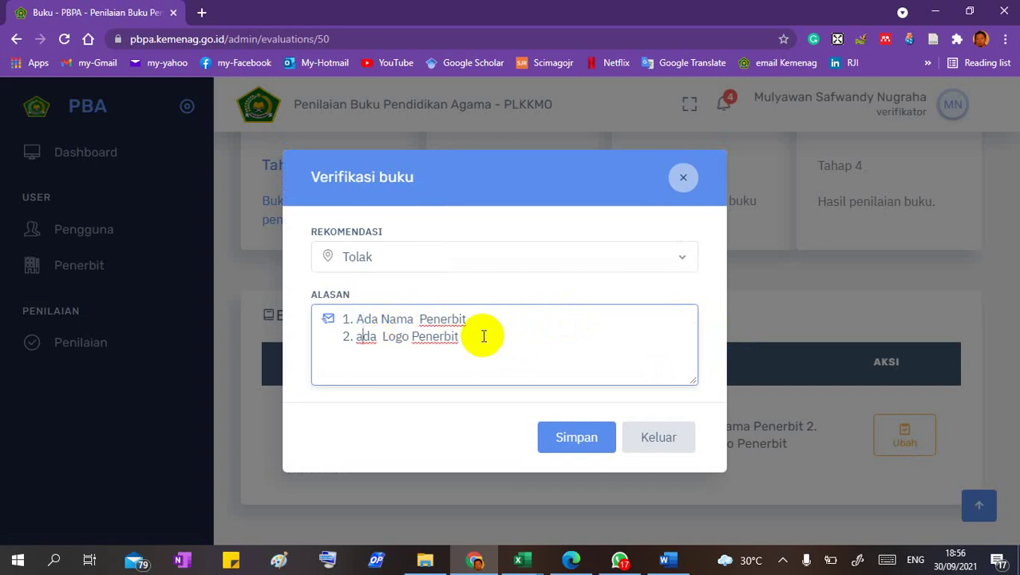
left_click(583, 435)
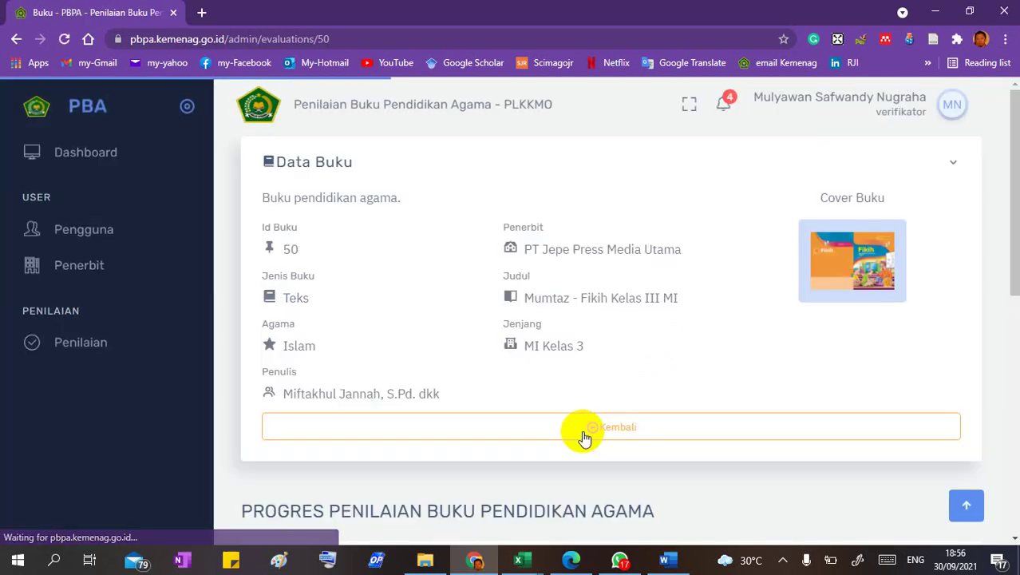
scroll(684, 394, "down", 2)
scroll(683, 397, "down", 5)
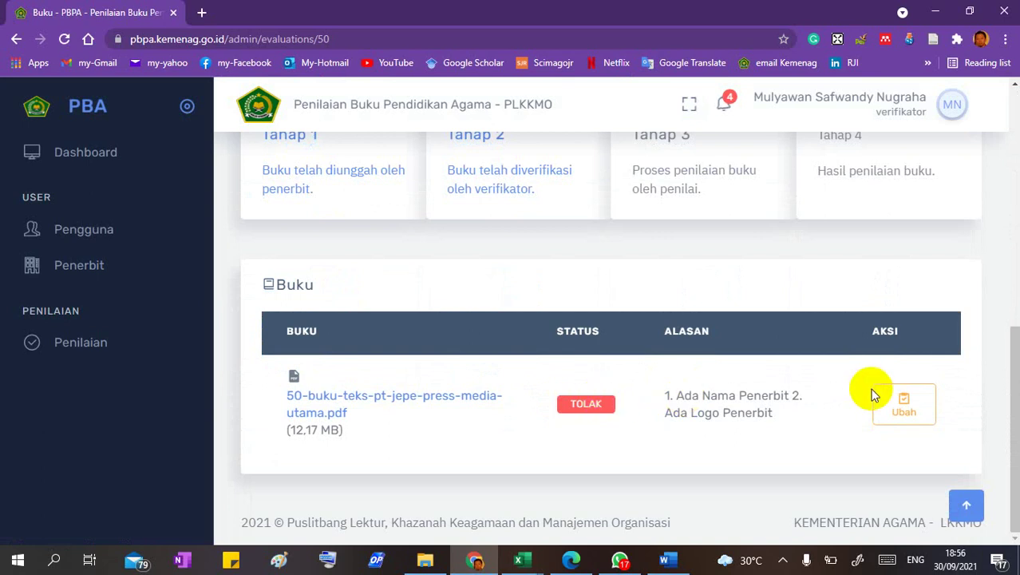
scroll(871, 393, "up", 7)
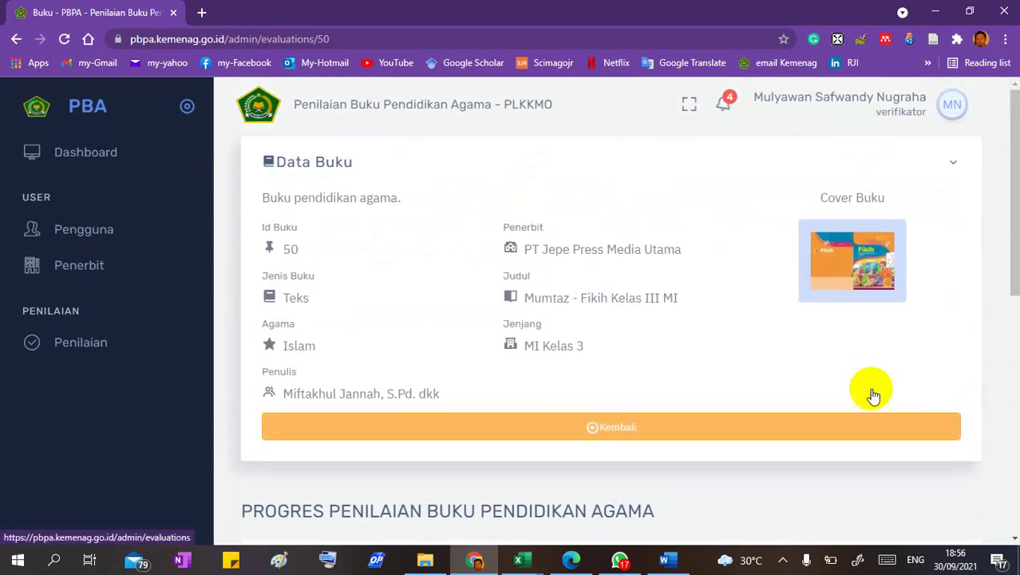
scroll(870, 390, "down", 6)
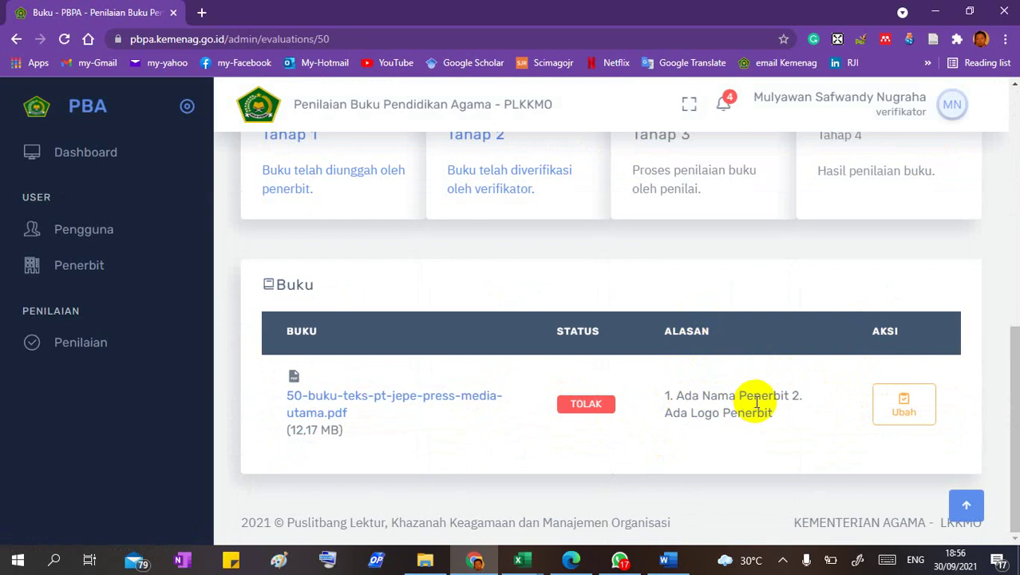
- Return to the book list, switch to the Excel master workbook, and fill book 51's No Urut cell with yellow
scroll(677, 316, "up", 2)
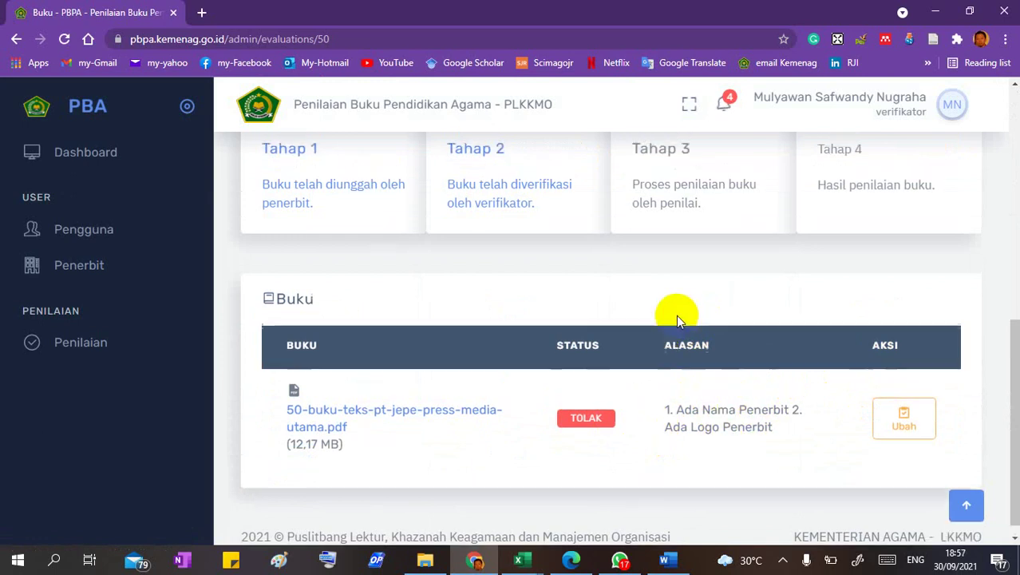
scroll(677, 316, "down", 2)
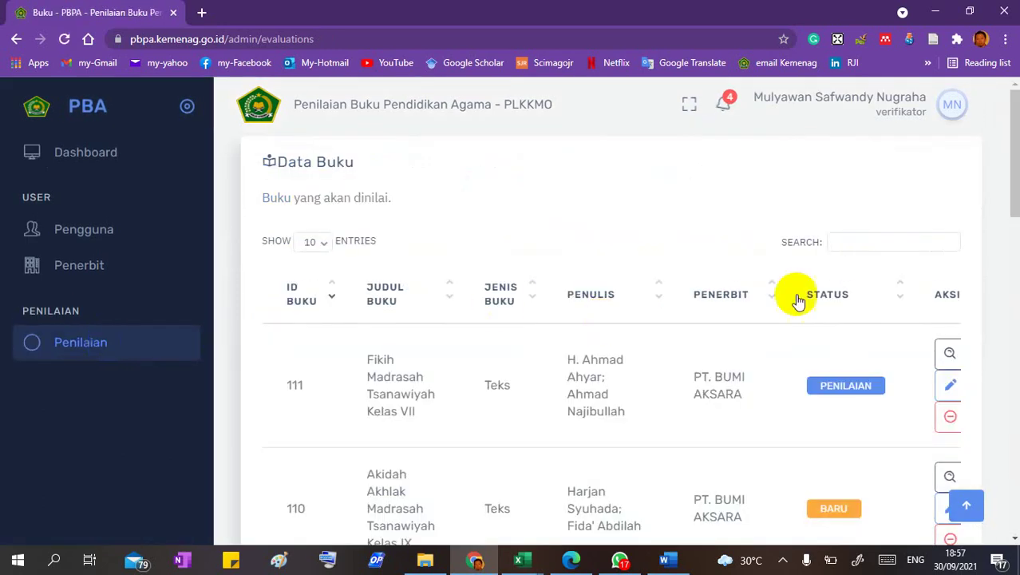
left_click(523, 563)
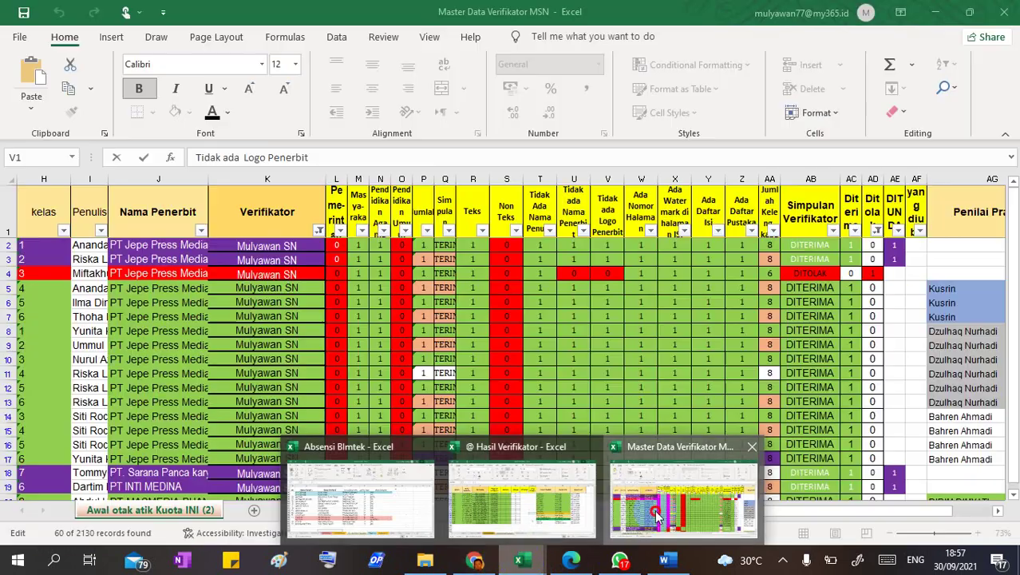
left_click(681, 508)
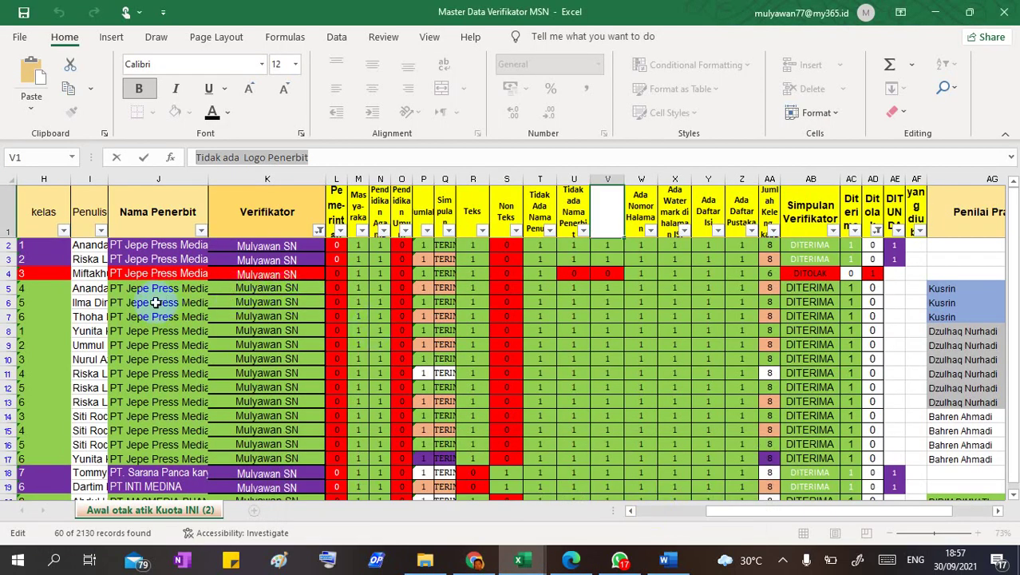
scroll(147, 299, "left", 5)
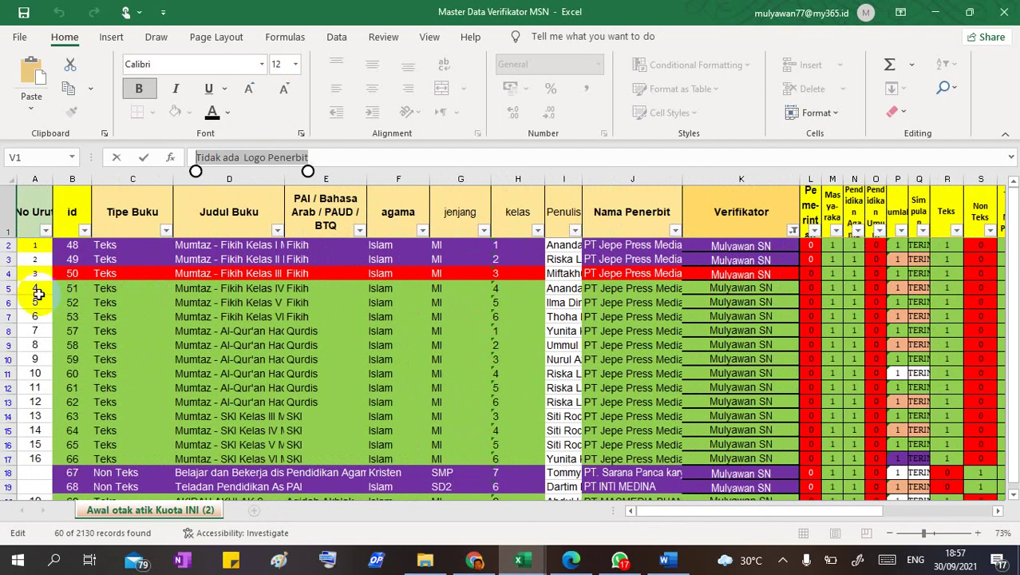
left_click(37, 291)
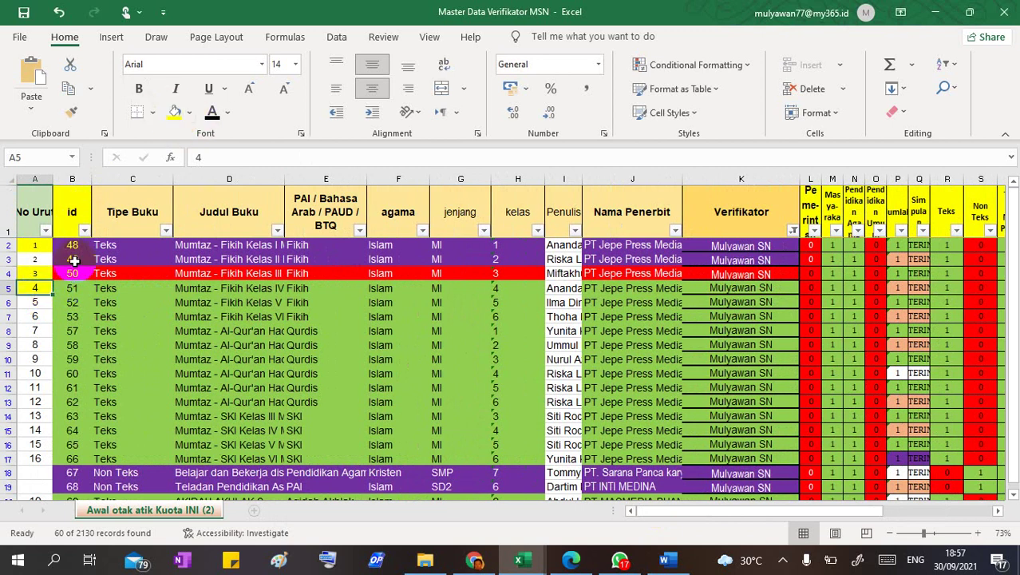
left_click(73, 290)
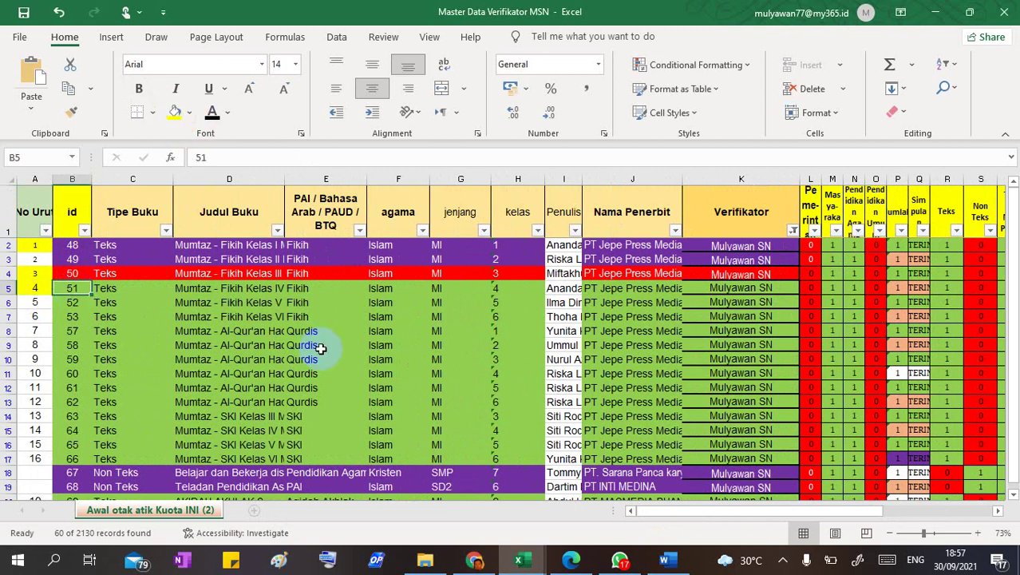
- Back in Chrome, search the Data Buku list for 51 and open that book's detail page
mouse_move(476, 564)
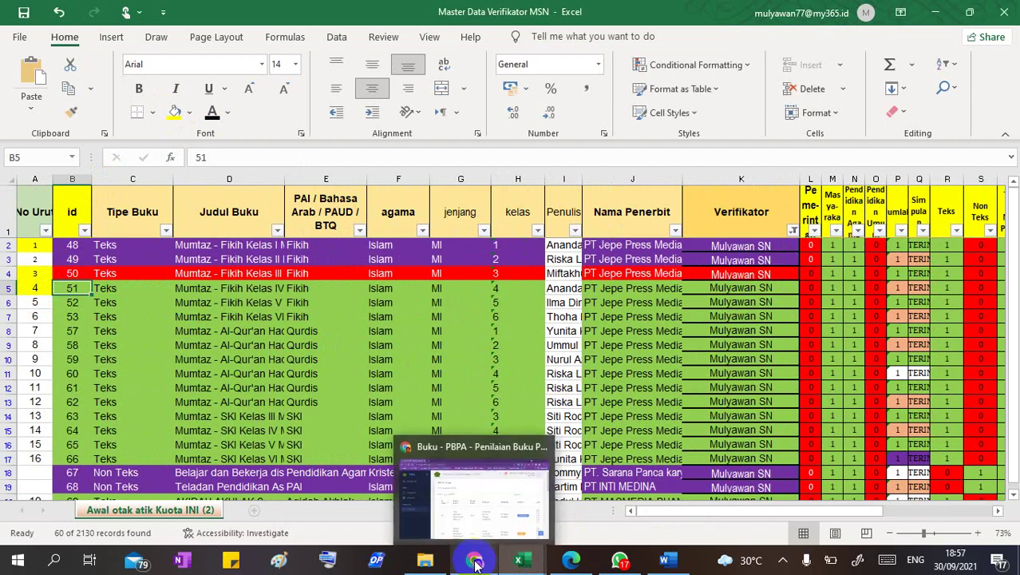
left_click(479, 519)
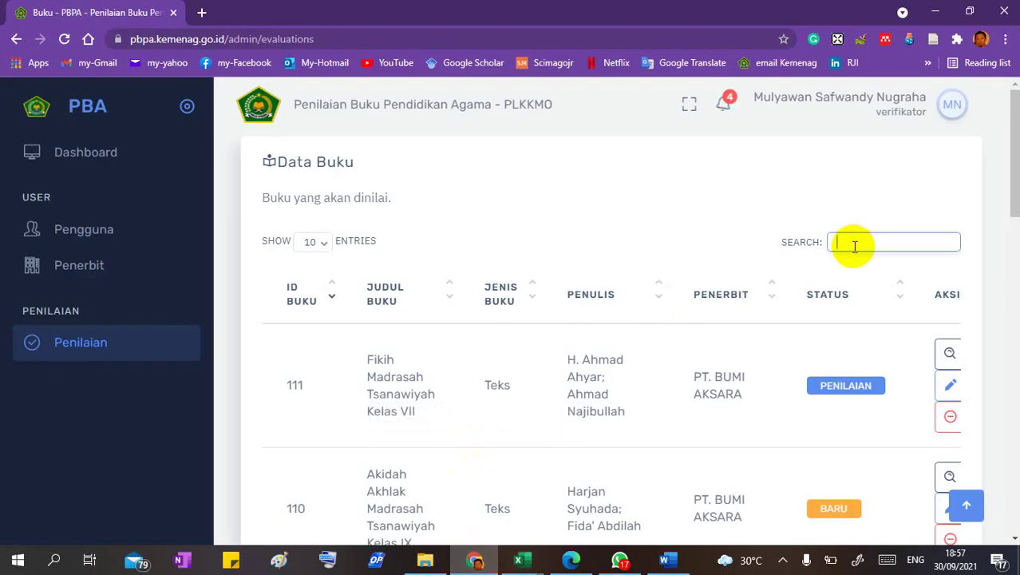
type("51")
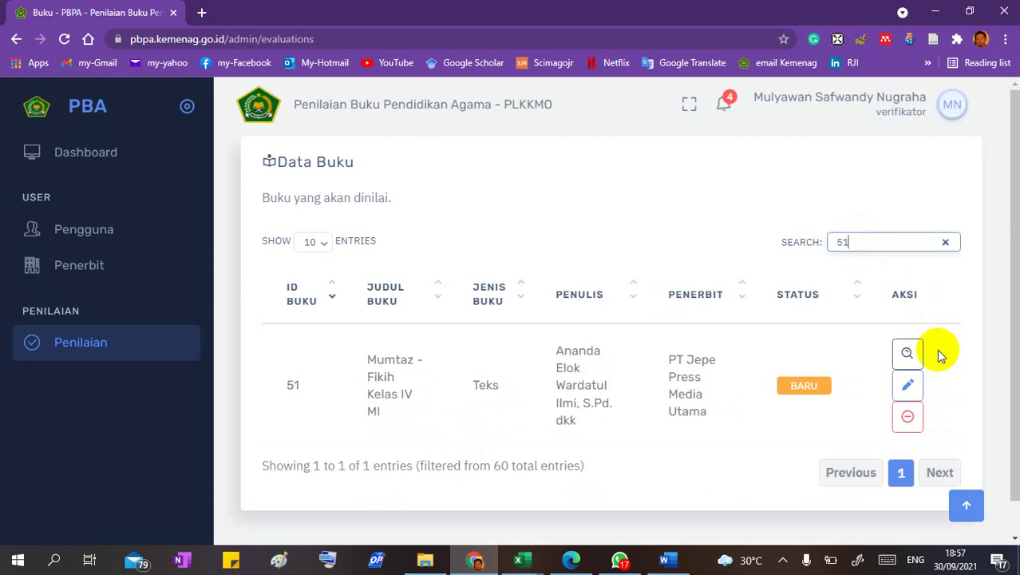
left_click(914, 357)
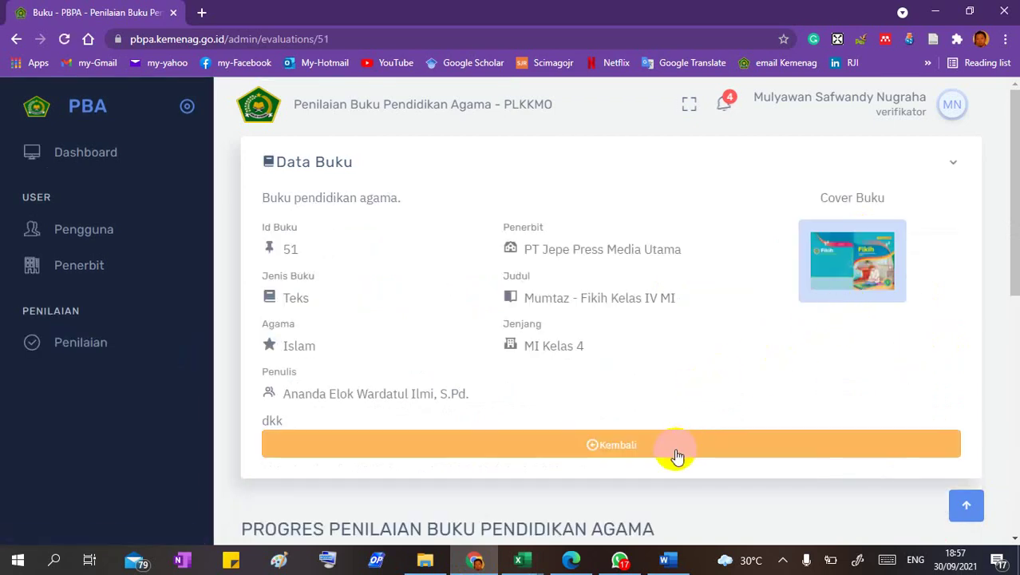
- Open book 51's verification form and set Rekomendasi to Setuju/Terima
scroll(767, 333, "down", 1)
scroll(768, 332, "down", 5)
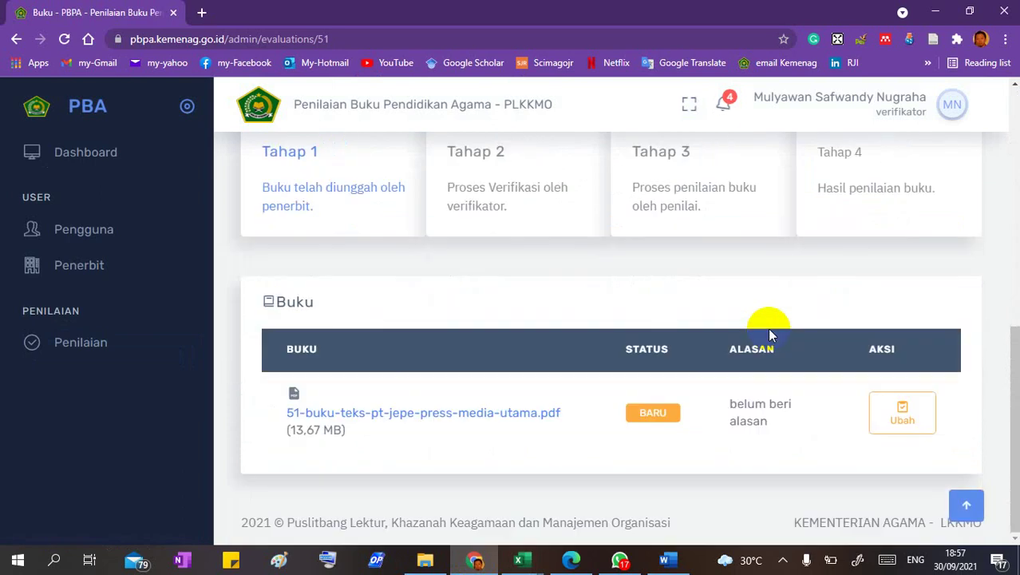
left_click(903, 410)
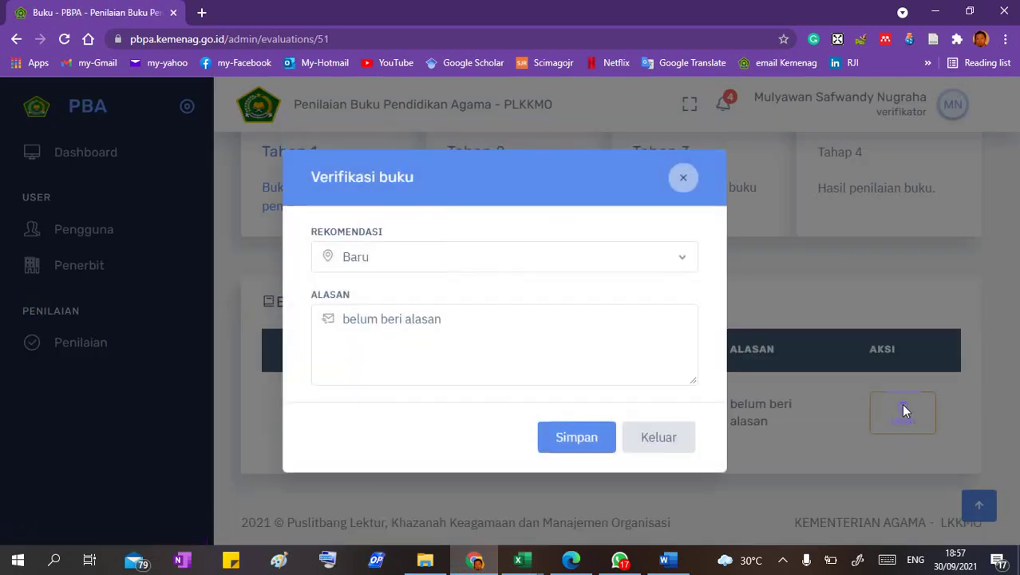
left_click(628, 261)
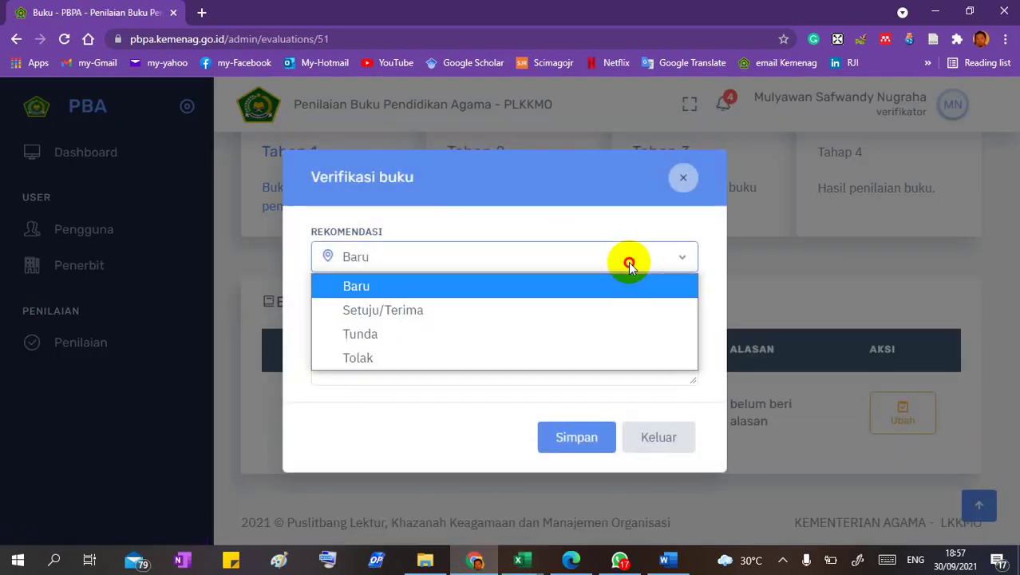
left_click(614, 311)
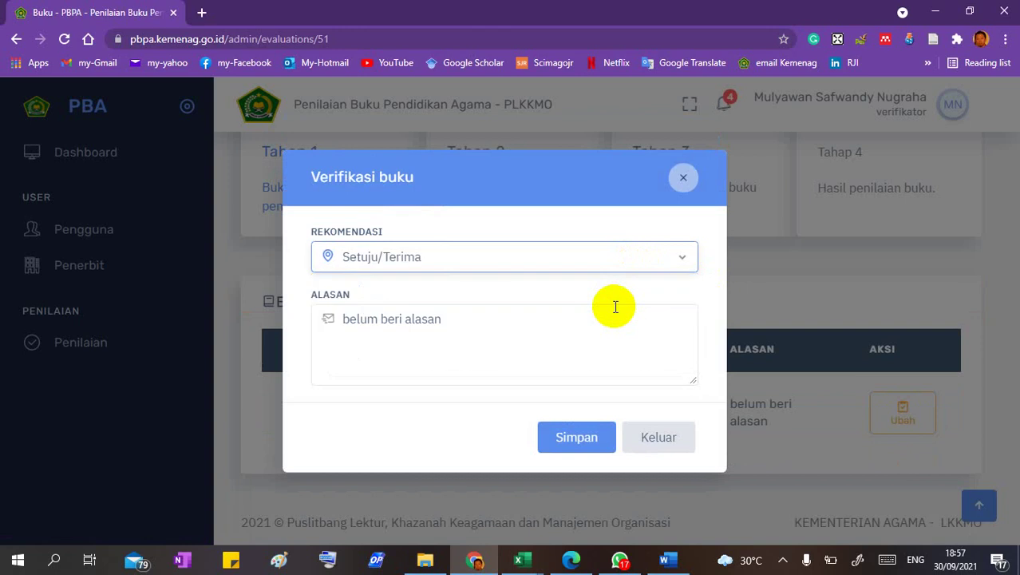
- Consult the Terima/setuju wording in the Word document, replace book 51's Alasan text in Chrome with "Sesuai Kriteria", and save
left_click(532, 319)
left_click_drag(532, 319, 216, 306)
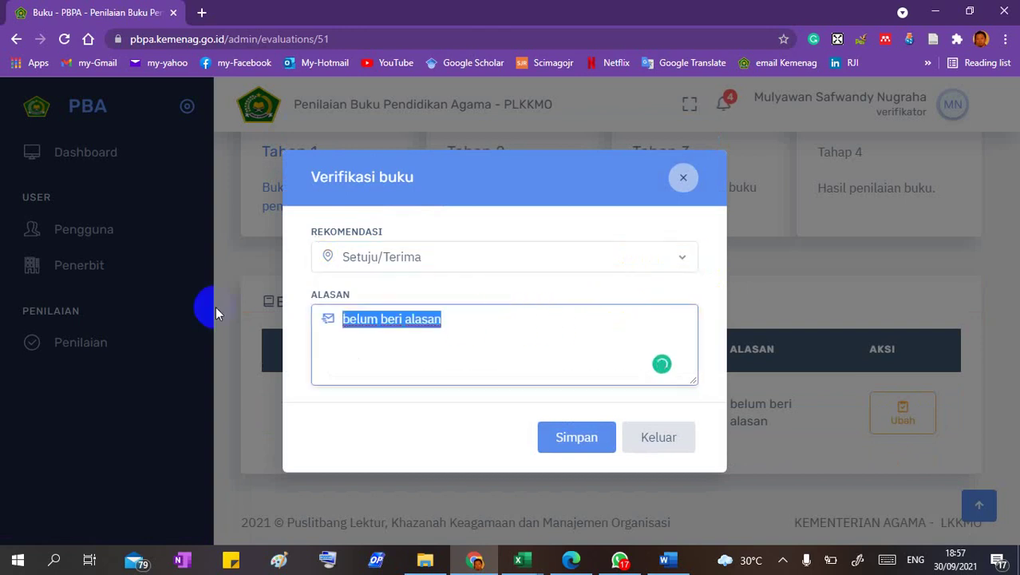
left_click(667, 560)
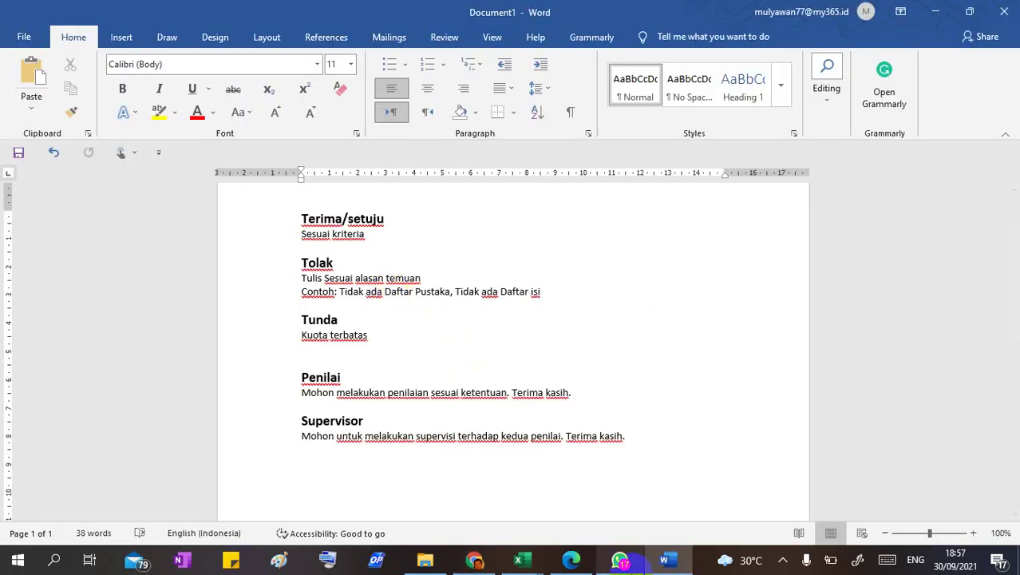
left_click(476, 561)
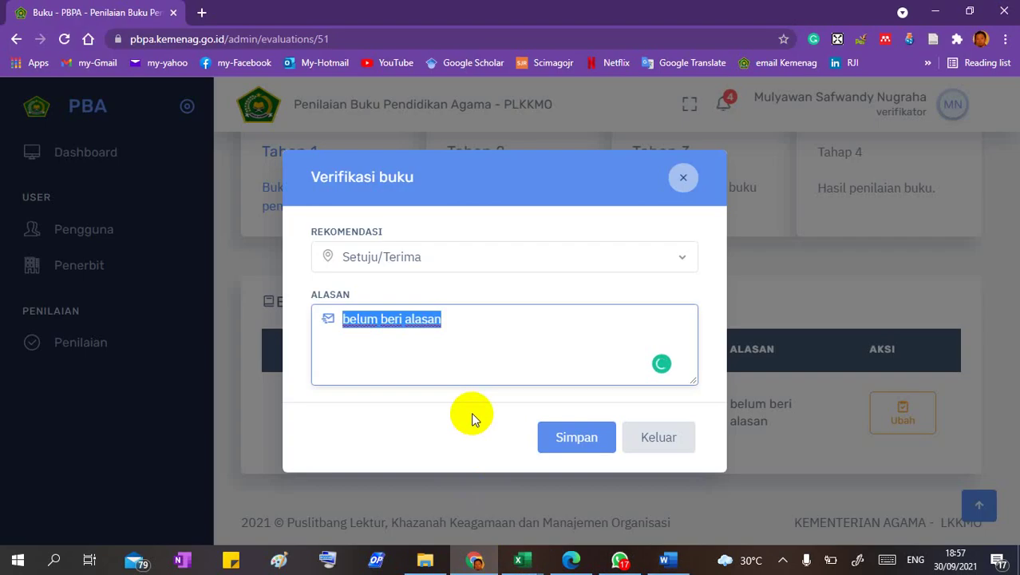
type("Sesuai K")
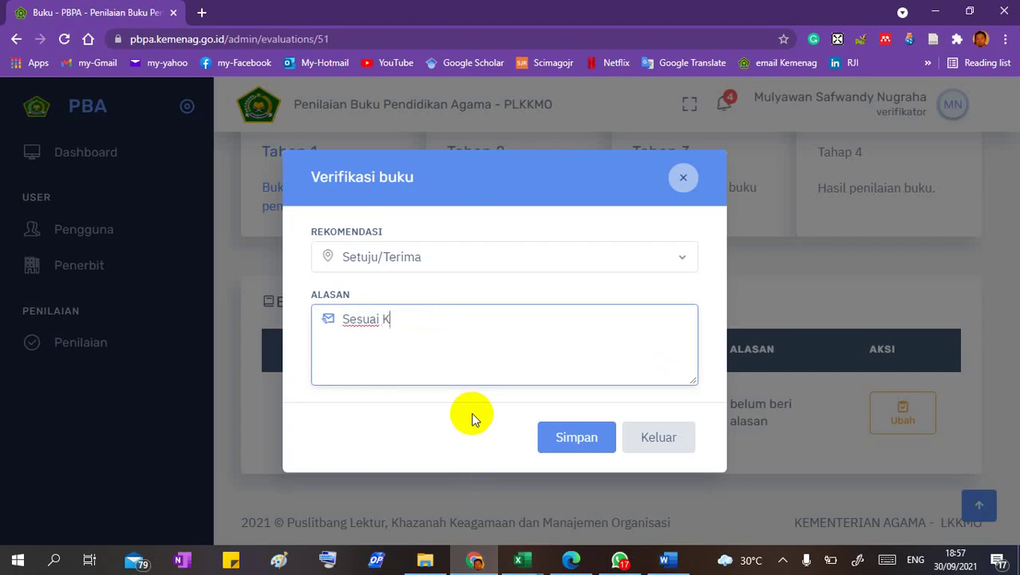
type("riteria")
left_click(562, 440)
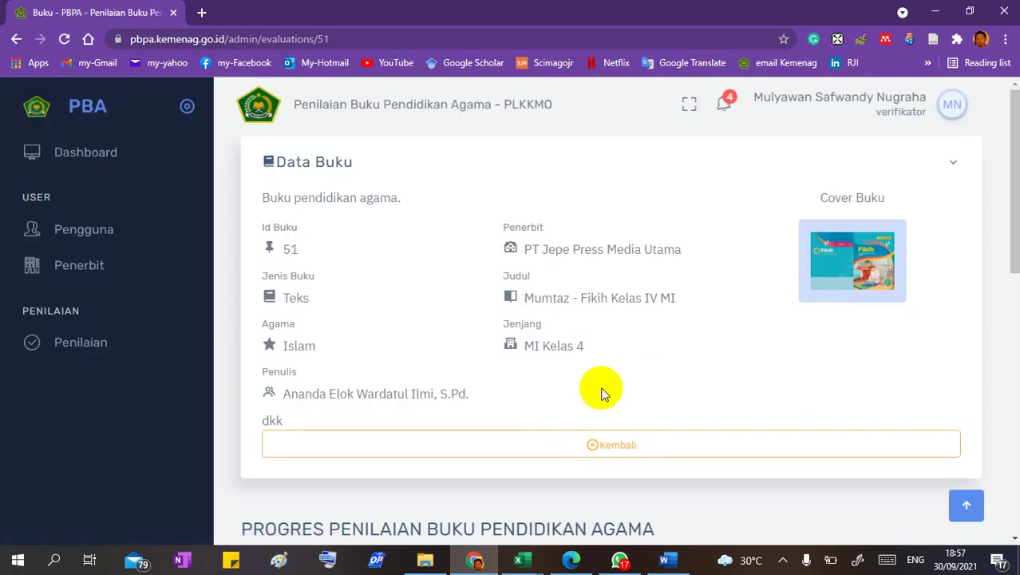
- Review book 51's saved verification entry and examine the Instrumen options in the Ajukan Penilaian form without submitting it
scroll(602, 391, "down", 5)
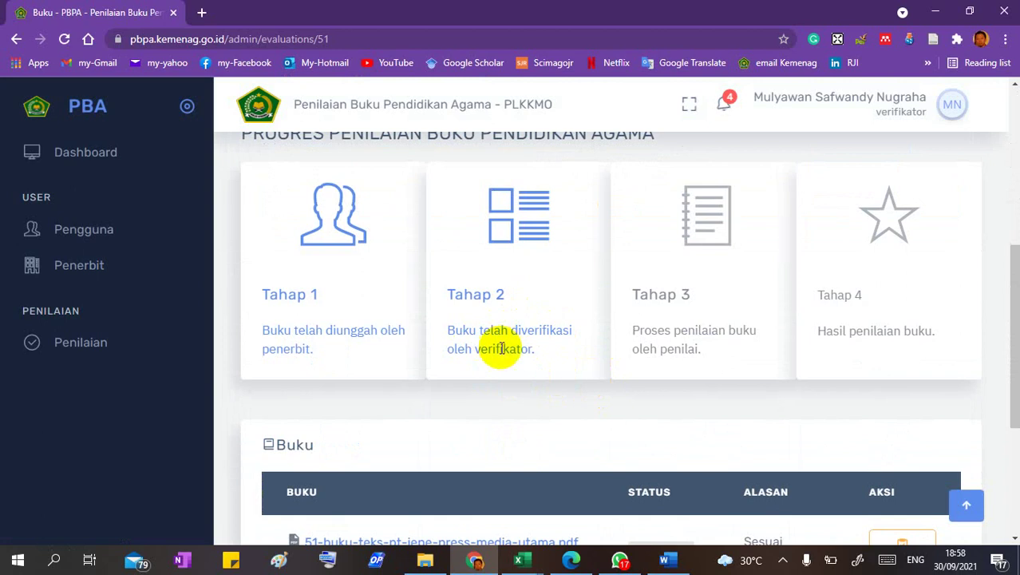
scroll(518, 347, "down", 3)
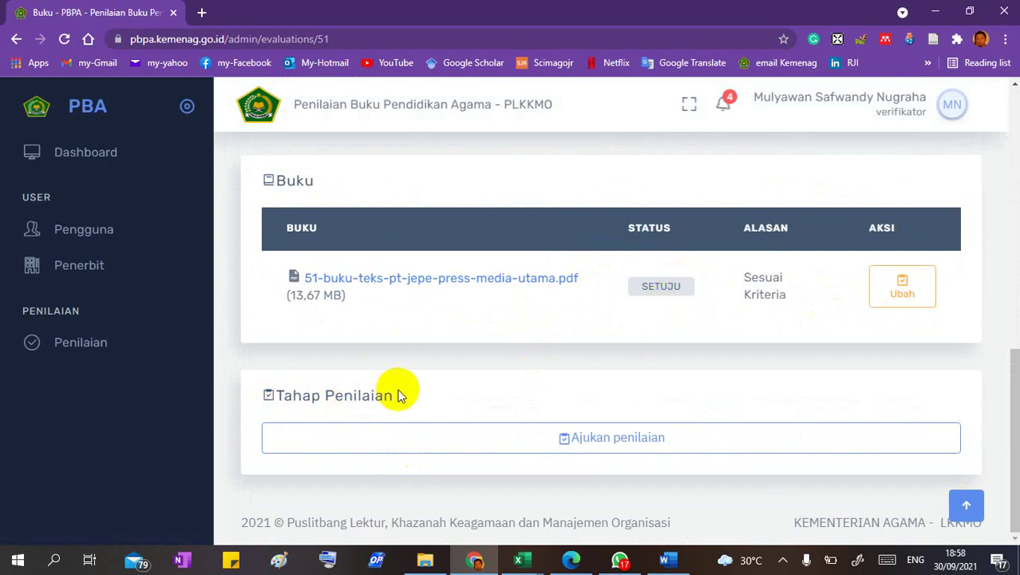
left_click(566, 439)
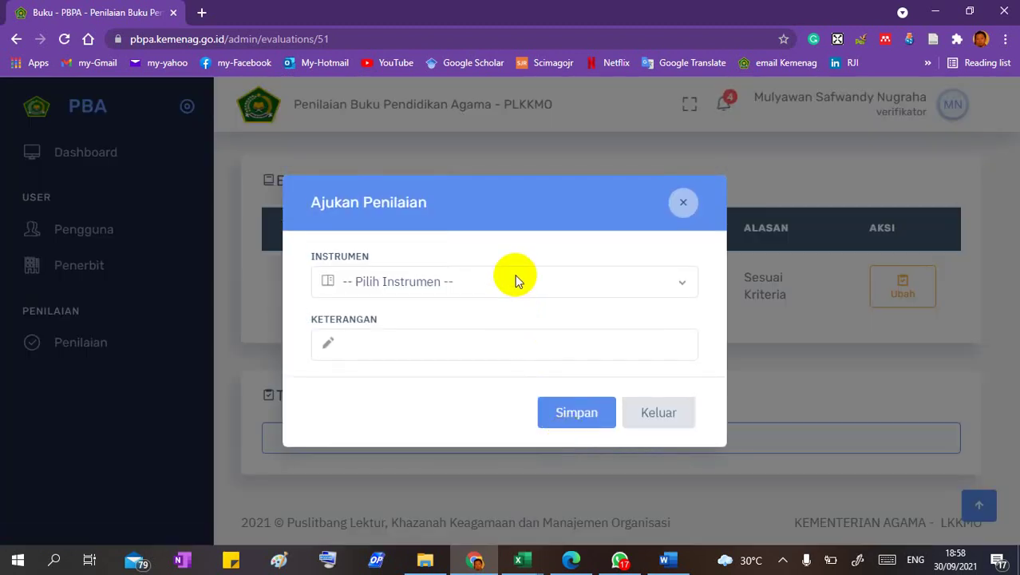
left_click(460, 286)
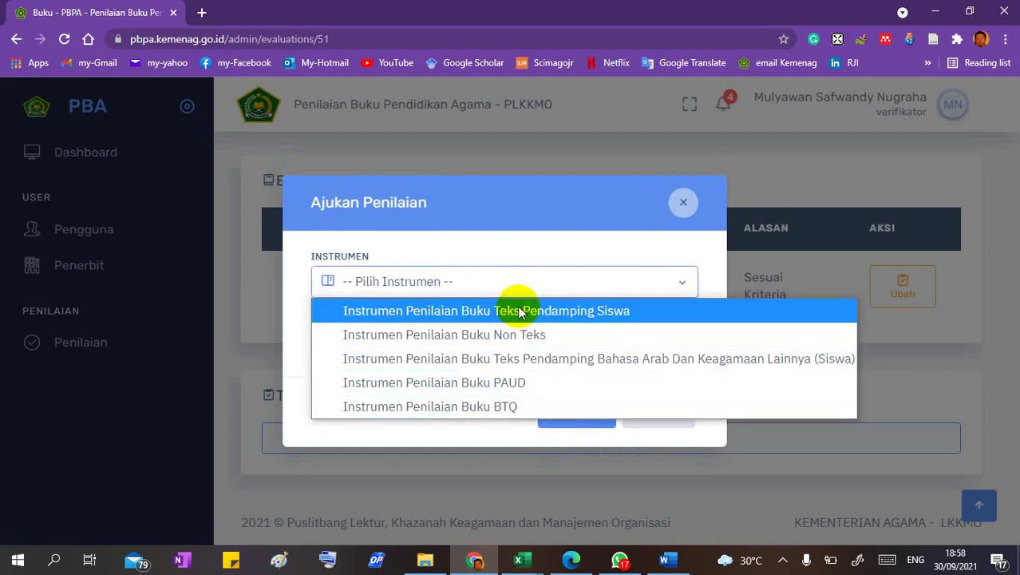
left_click(750, 214)
left_click(756, 201)
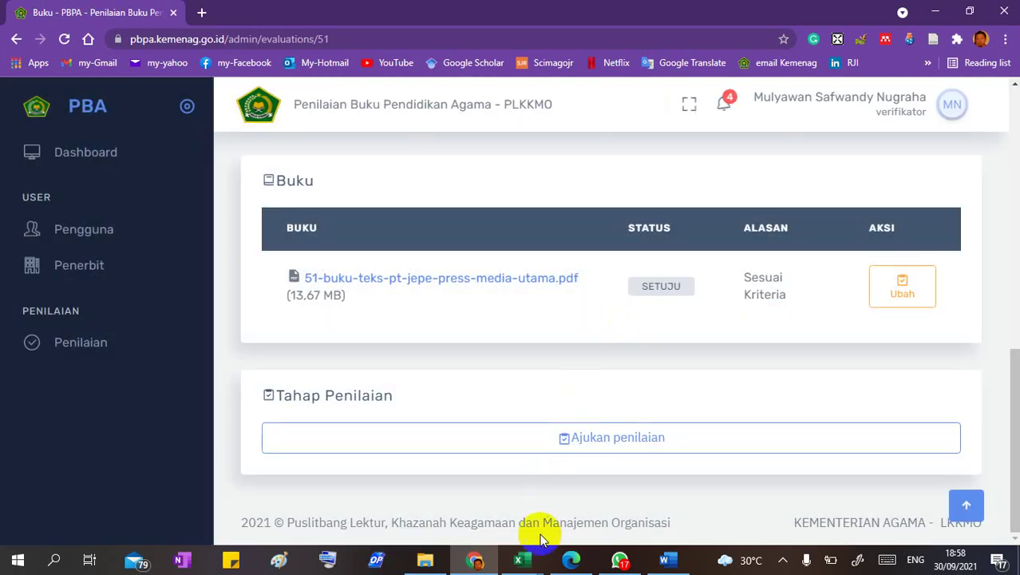
- Switch to the Excel master workbook and check the Tipe Buku and Judul Buku columns for book 51
left_click(527, 561)
left_click(647, 503)
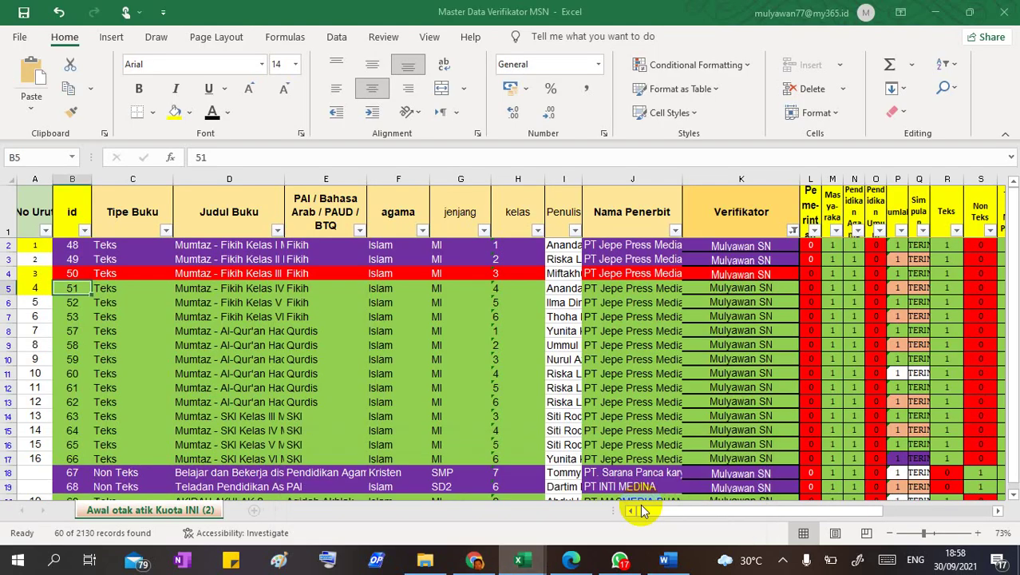
left_click(128, 249)
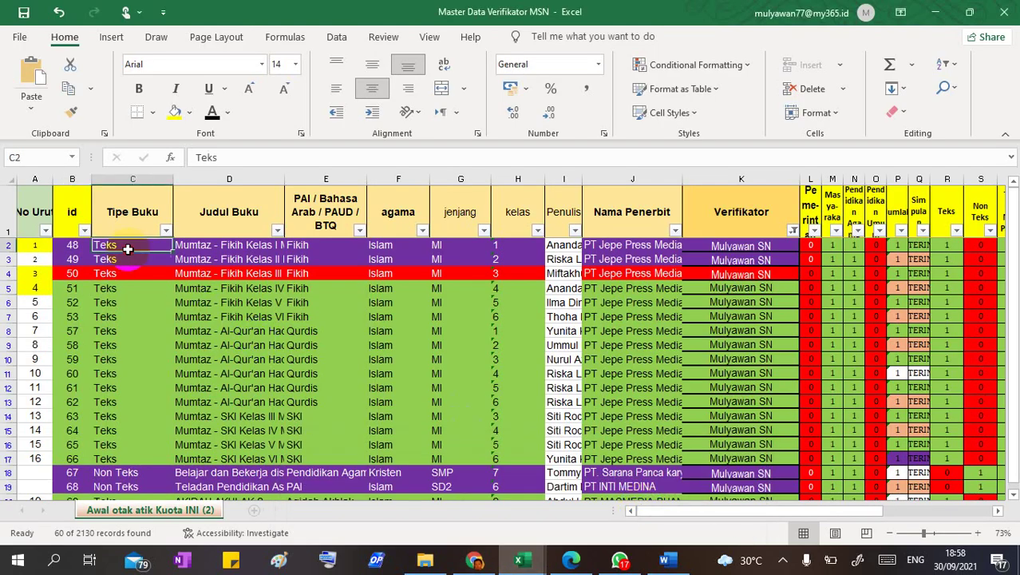
left_click(114, 298)
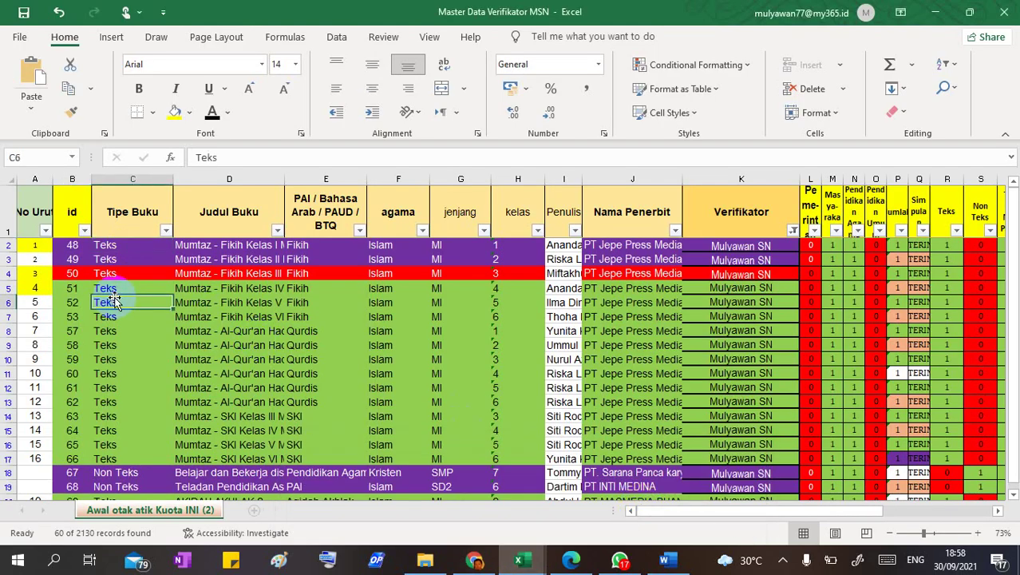
left_click(204, 292)
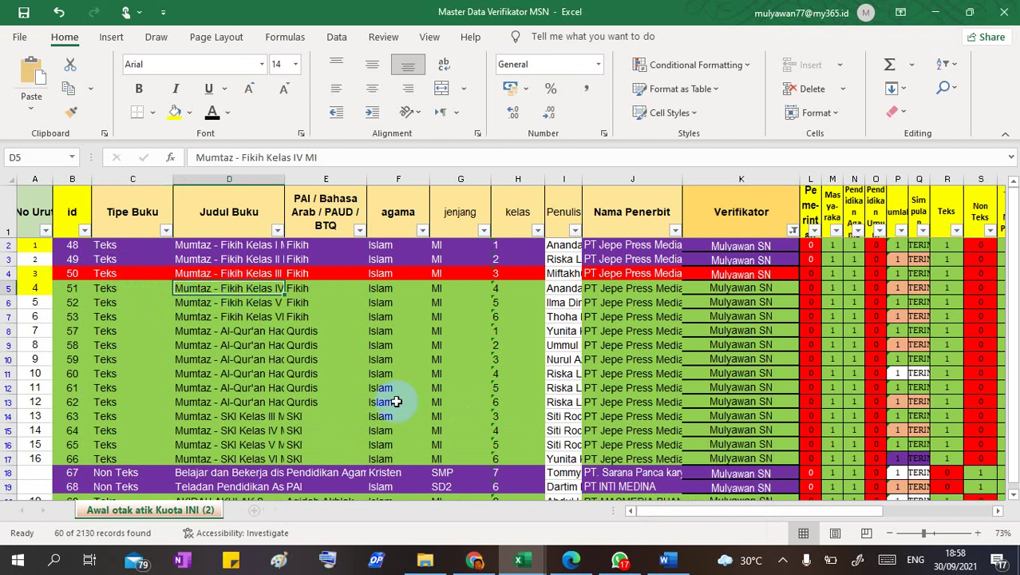
mouse_move(611, 562)
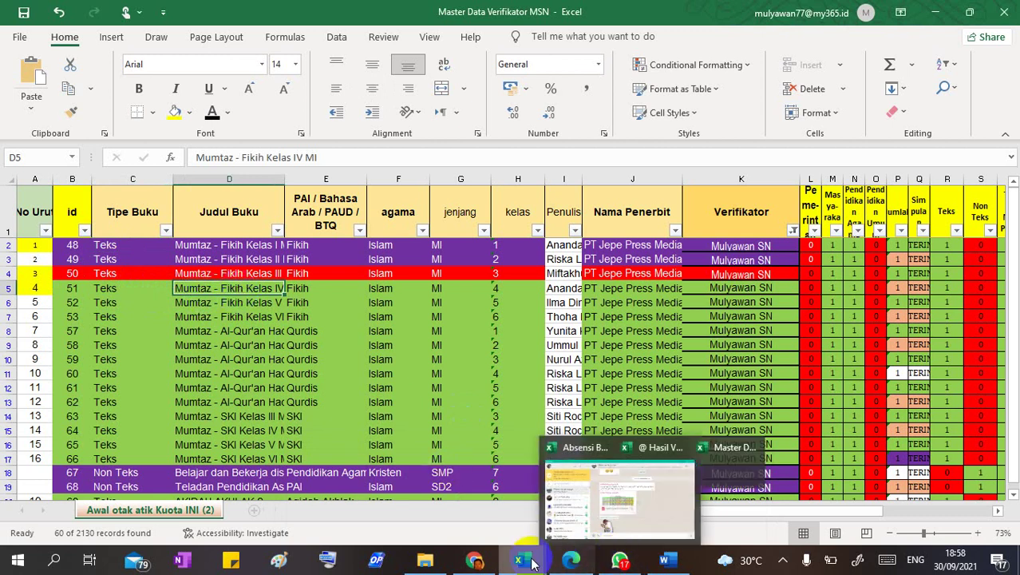
- Return to Chrome, look through the instrument choices for book 51's assessment again, and close the Ajukan Penilaian form unsaved
left_click(474, 560)
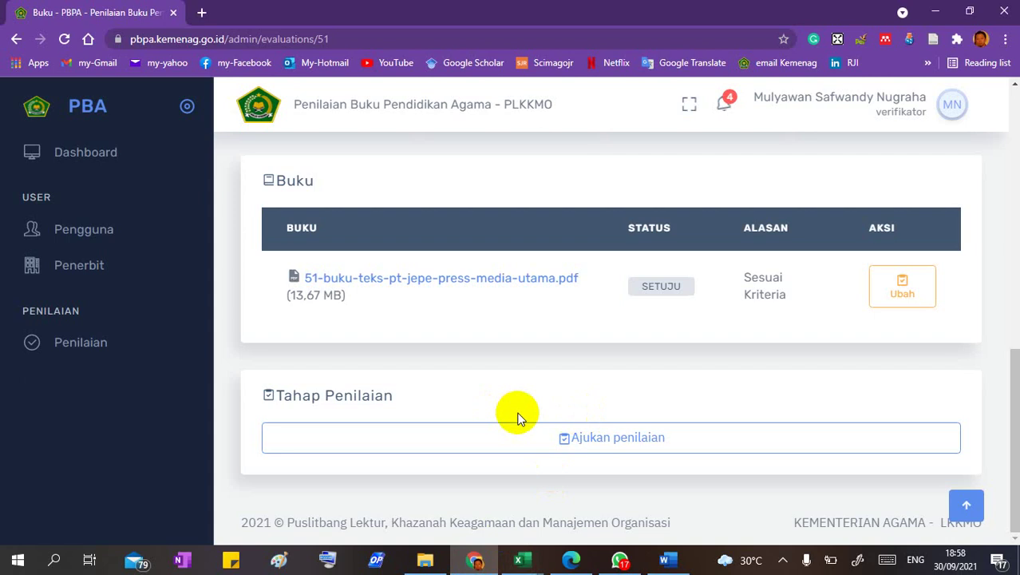
left_click(562, 439)
left_click(515, 281)
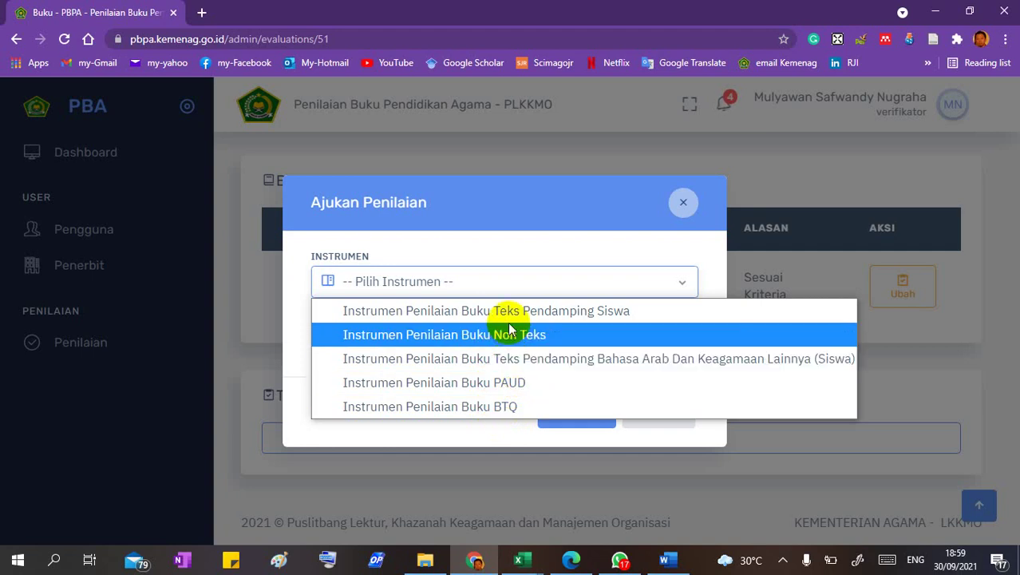
left_click(753, 197)
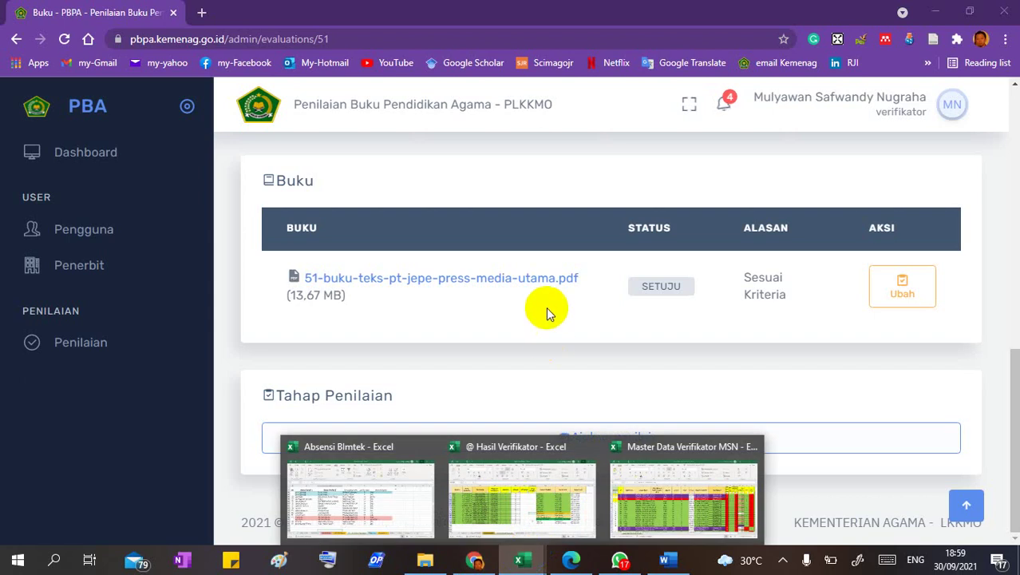
- Review book 51's Data Buku details and compare them with its Tipe Buku and Judul Buku entries in the Excel master workbook
scroll(546, 307, "up", 5)
scroll(547, 312, "up", 3)
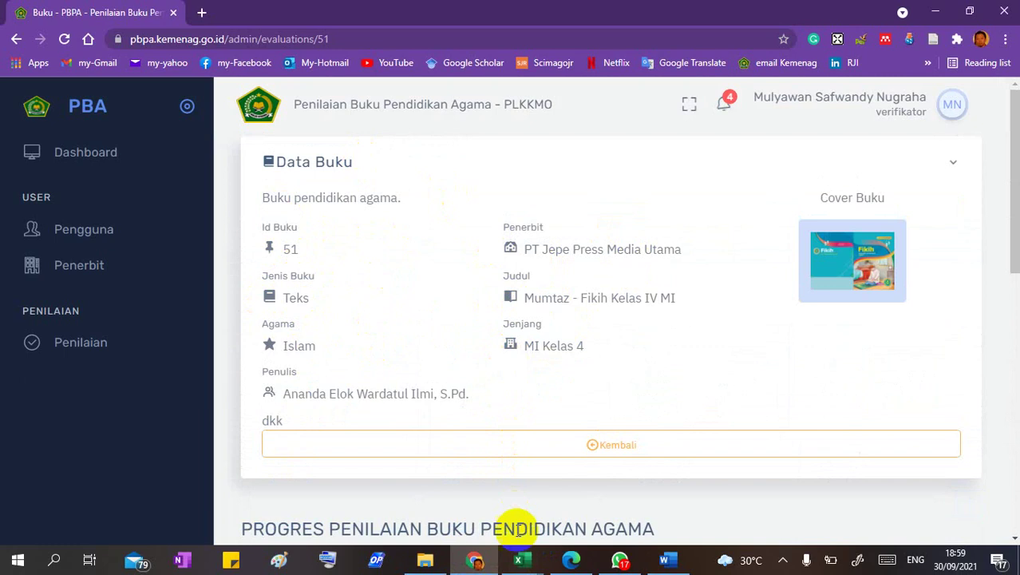
left_click(521, 559)
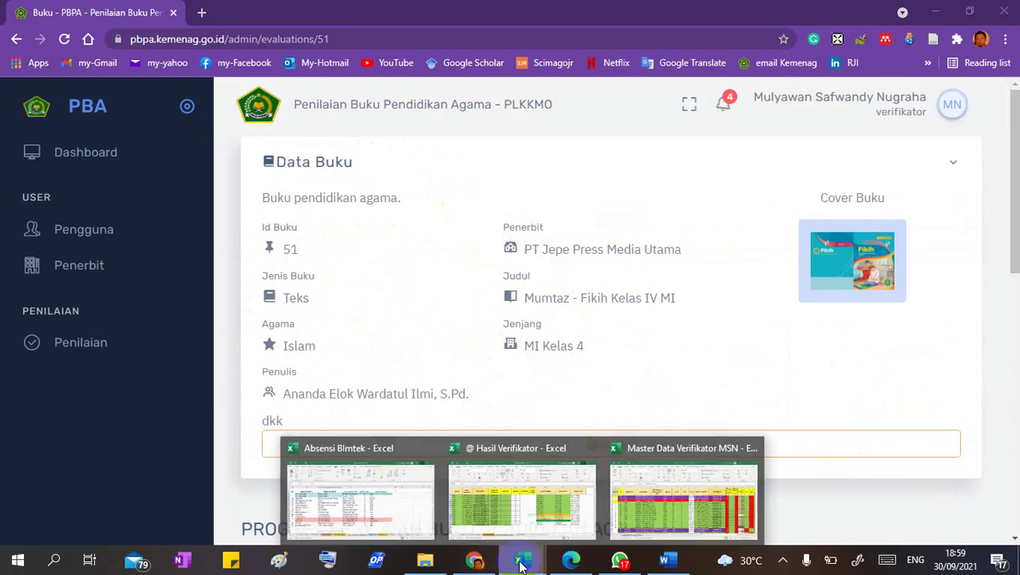
left_click(645, 518)
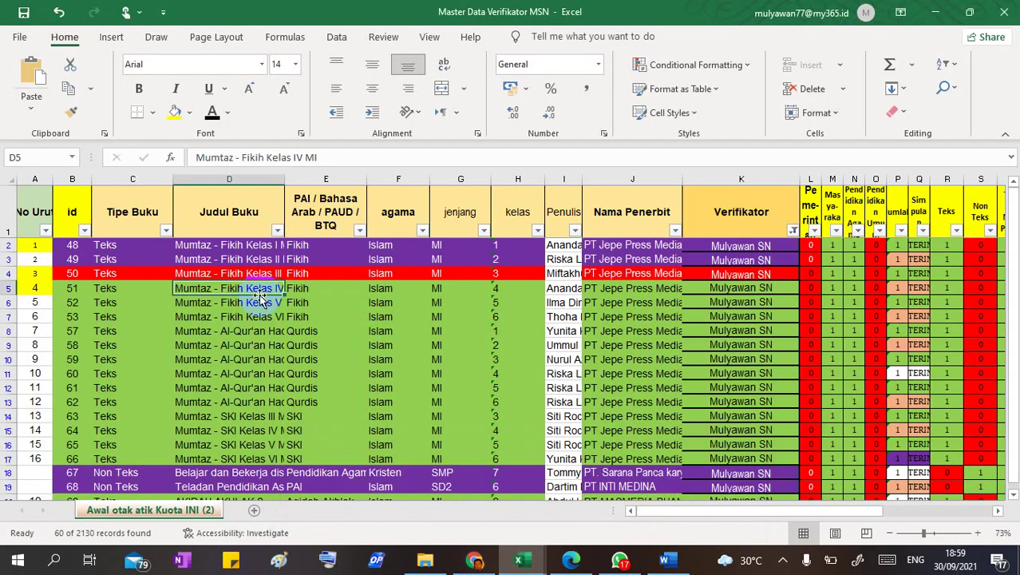
left_click(114, 286)
left_click(203, 288)
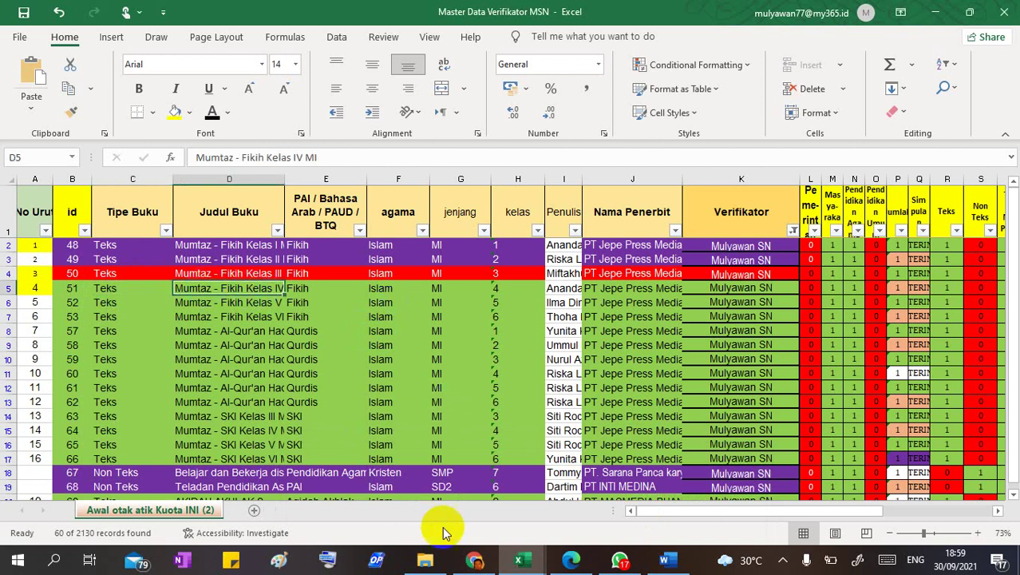
- Return to Chrome, open book 51's Ajukan Penilaian form, and choose "Instrumen Penilaian Buku Teks Pendamping Siswa" as the instrument
left_click(476, 562)
scroll(498, 304, "down", 5)
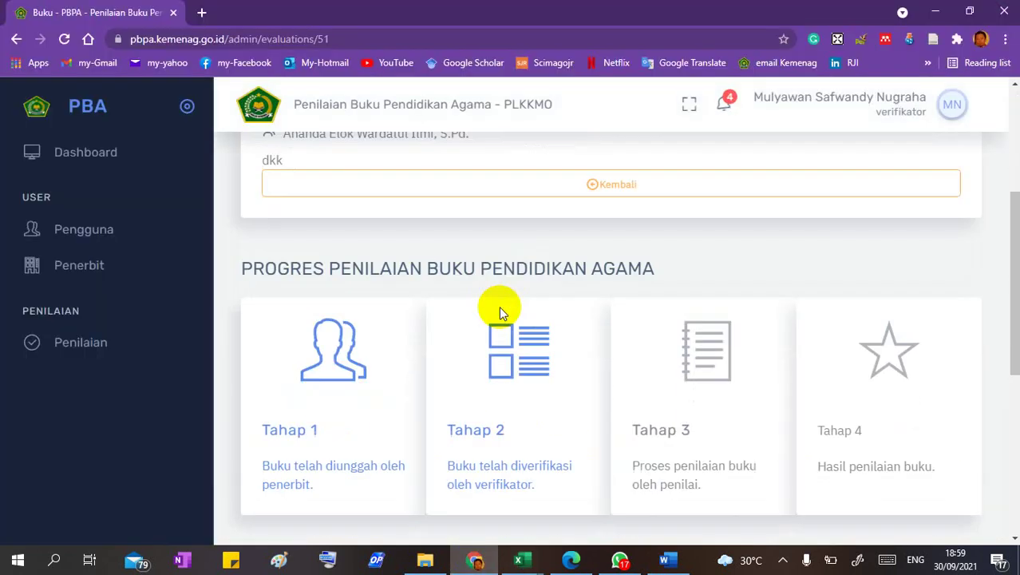
scroll(499, 306, "down", 4)
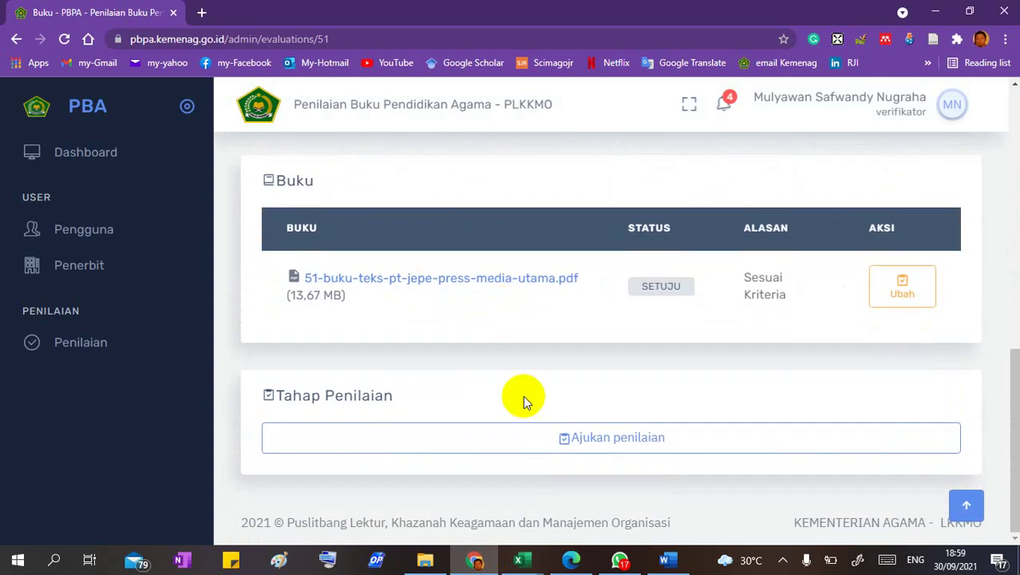
left_click(539, 445)
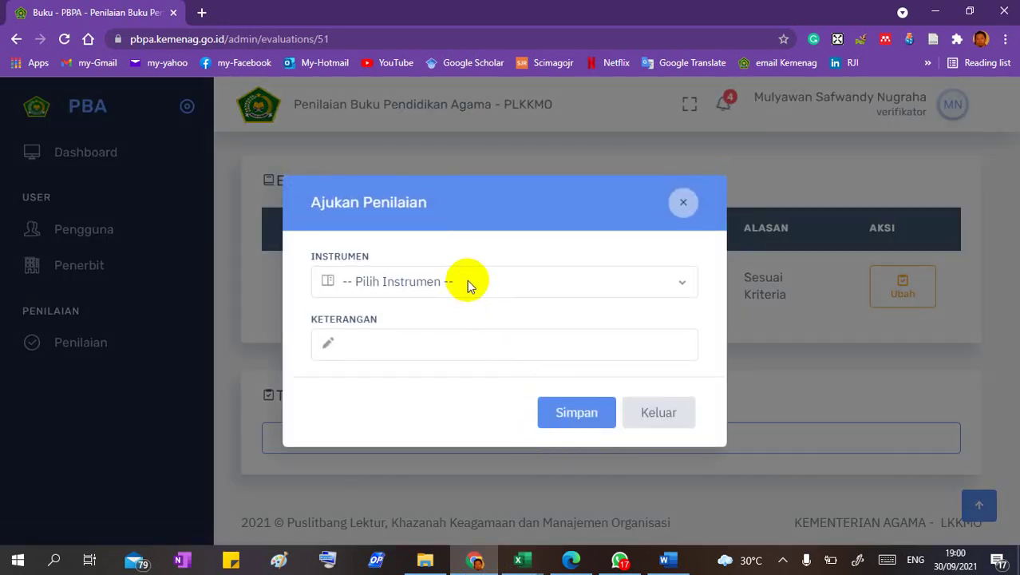
left_click(468, 284)
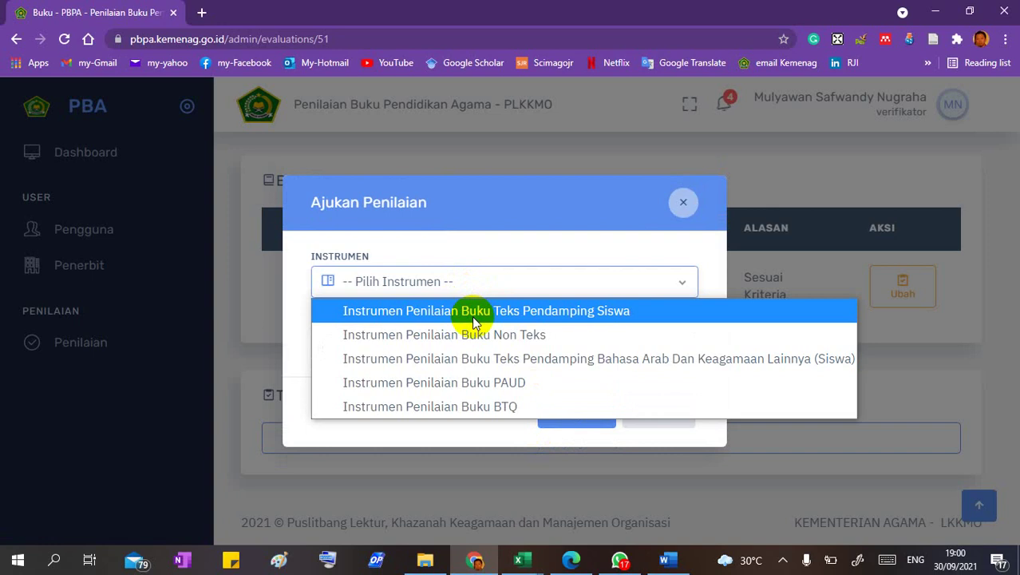
left_click(474, 313)
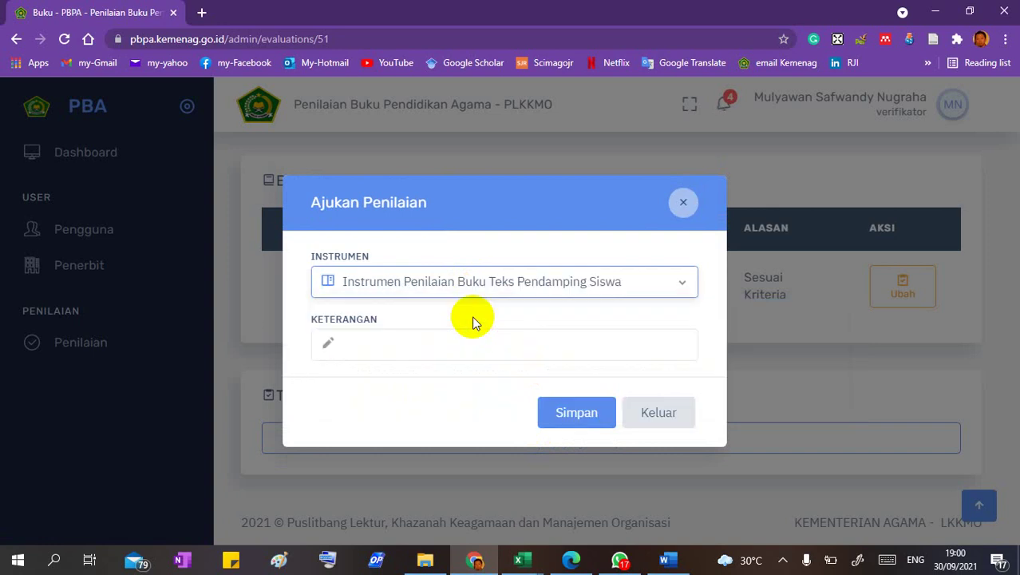
- Copy the Penilai message "Mohon melakukan penilaian sesuai ketentuan. Terima kasih." from the Word document for the form's Keterangan
left_click(443, 351)
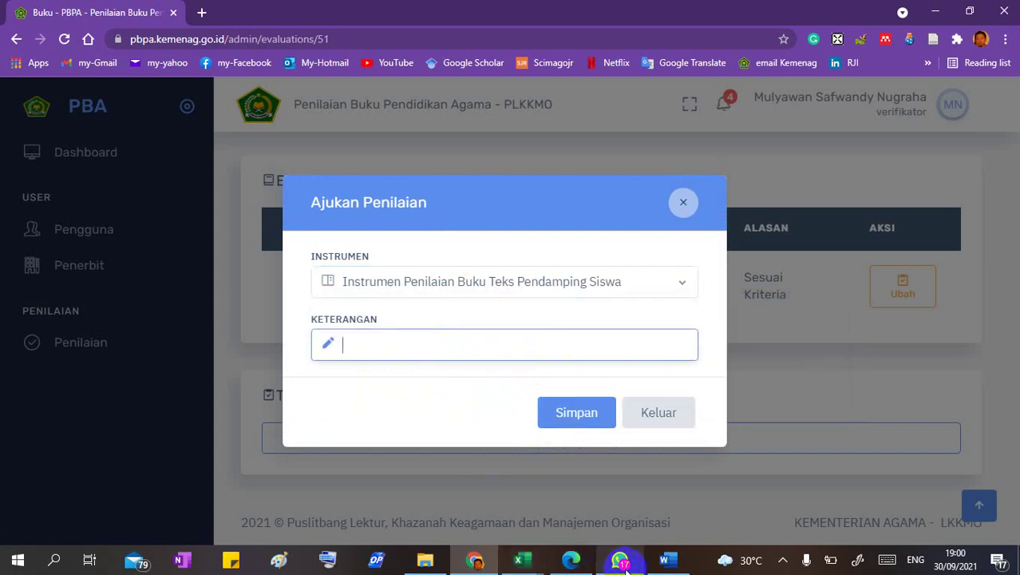
left_click(667, 561)
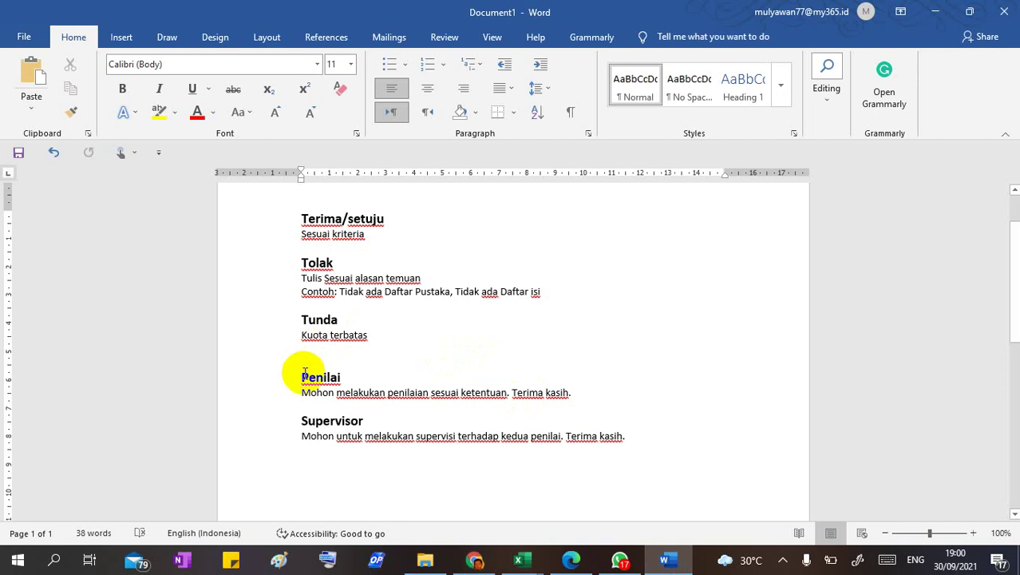
left_click_drag(295, 392, 600, 409)
left_click(567, 402)
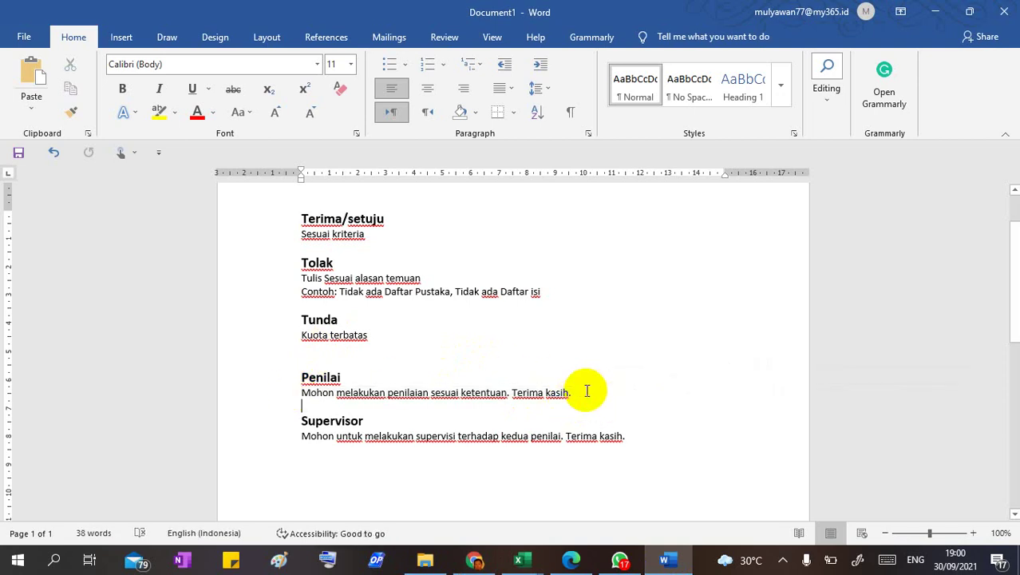
left_click_drag(276, 392, 269, 387)
key("ctrl+c")
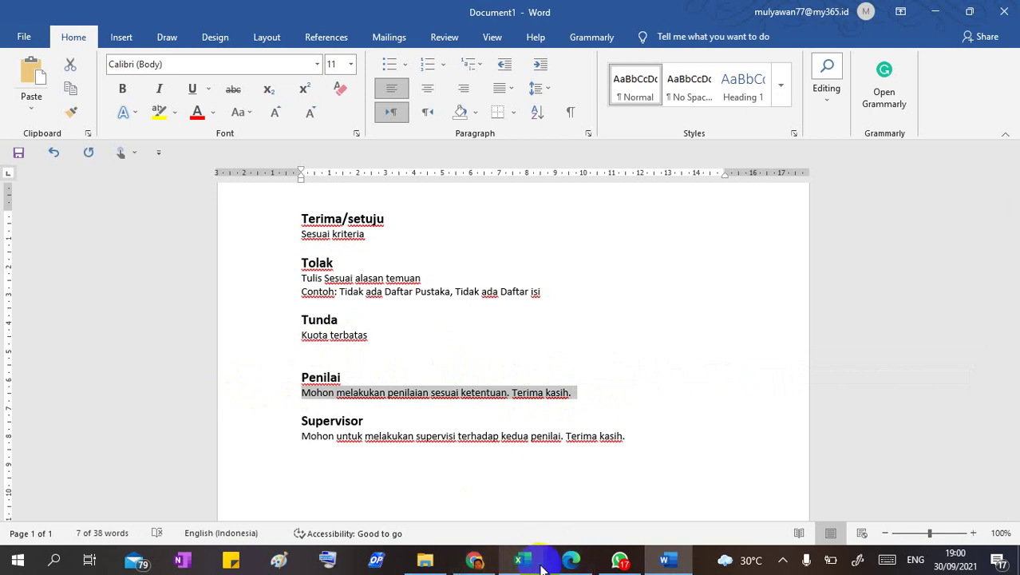
- Submit book 51 for assessment in Chrome with the copied message as Keterangan, and open the Pilih Penilai form
left_click(474, 562)
left_click(455, 349)
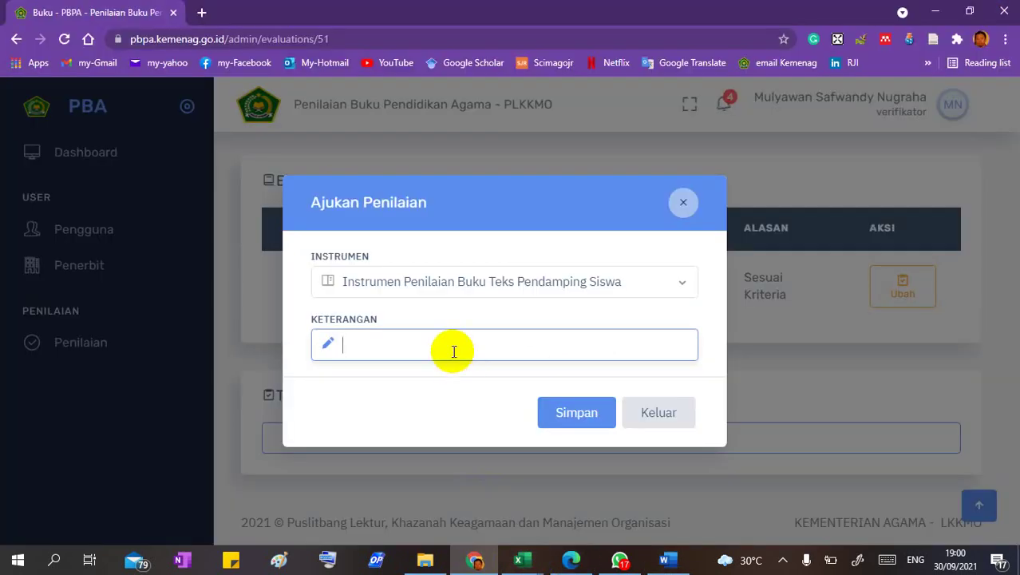
key("ctrl+v")
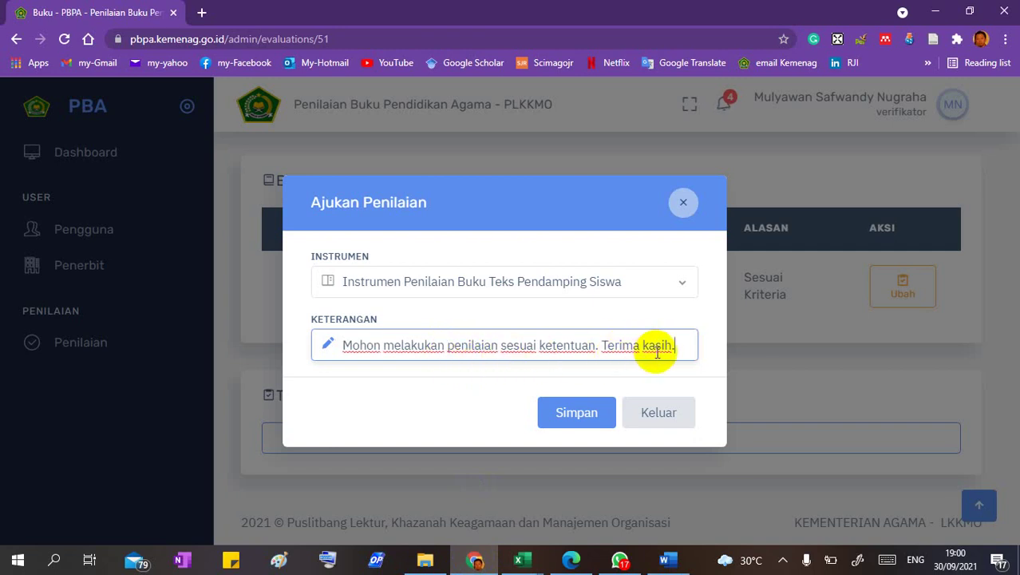
left_click(584, 412)
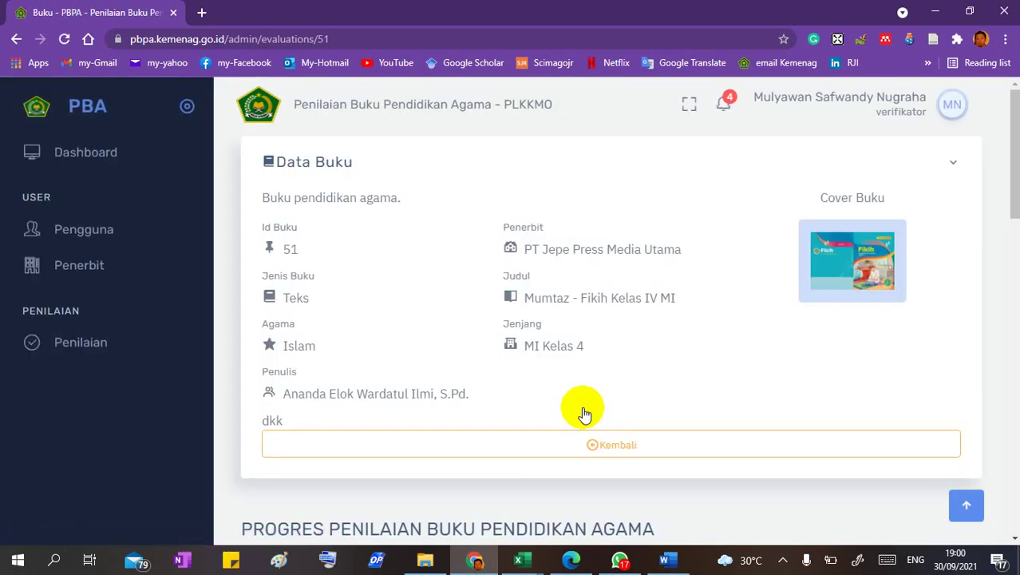
scroll(583, 413, "down", 15)
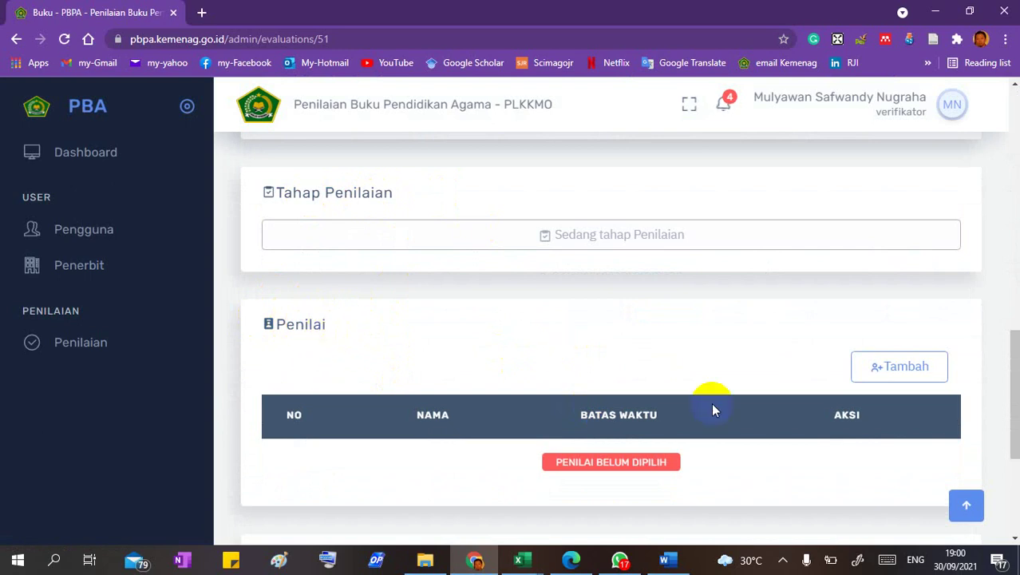
left_click(883, 367)
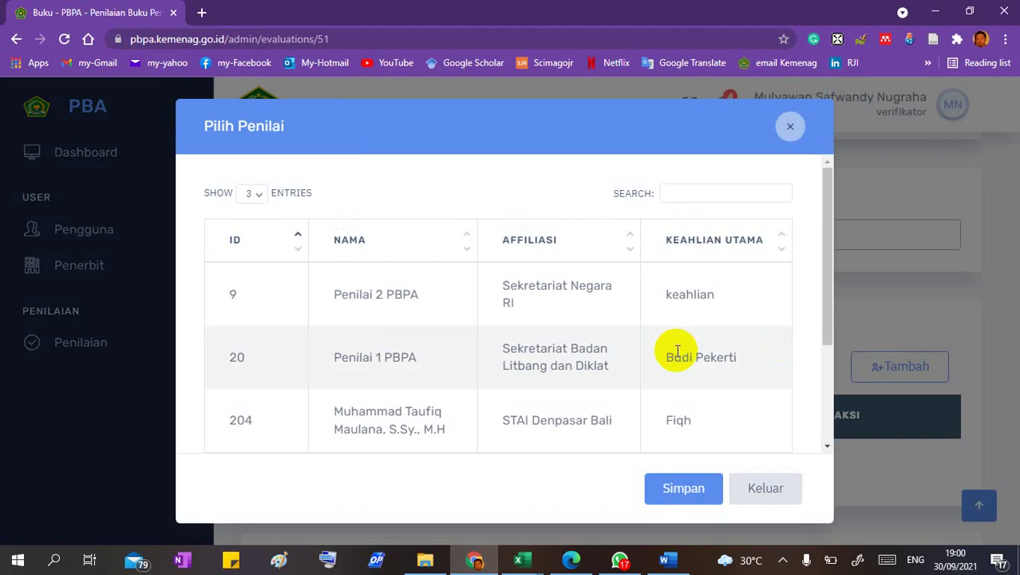
- Switch to the Excel master workbook and look up the Penilai Praktisi, Penilai Ahli and Supervisor assigned to book 51
mouse_move(538, 565)
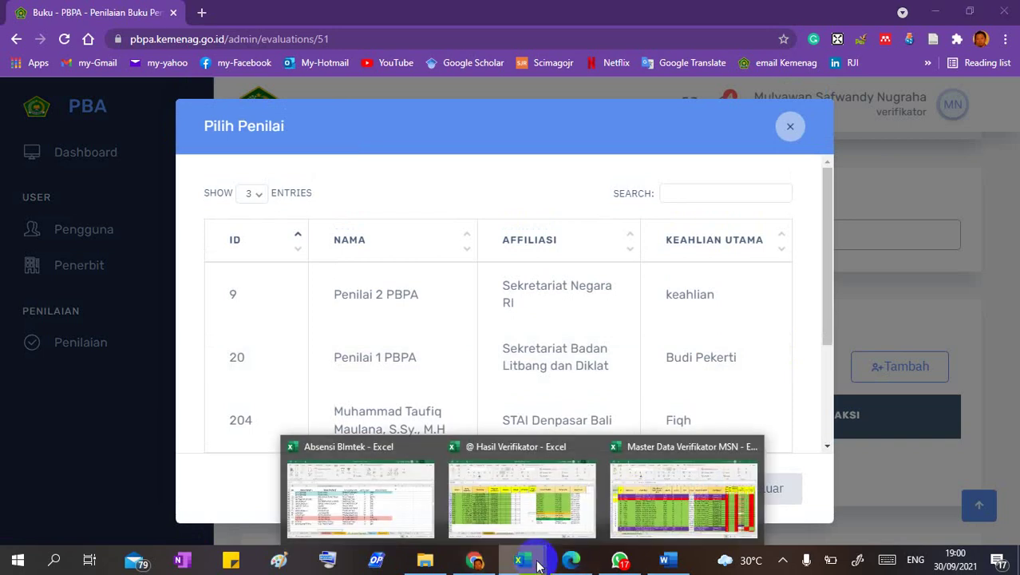
left_click(649, 511)
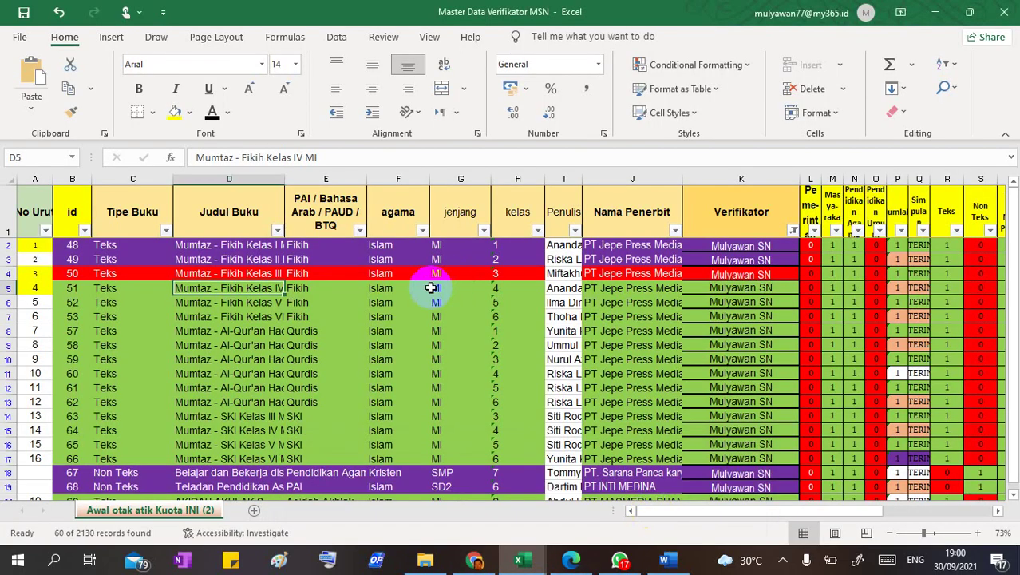
key("Right")
key("Right")
key("Right")
key("Right")
key("Right")
key("Right")
key("Right")
key("Right")
key("Right")
key("Right")
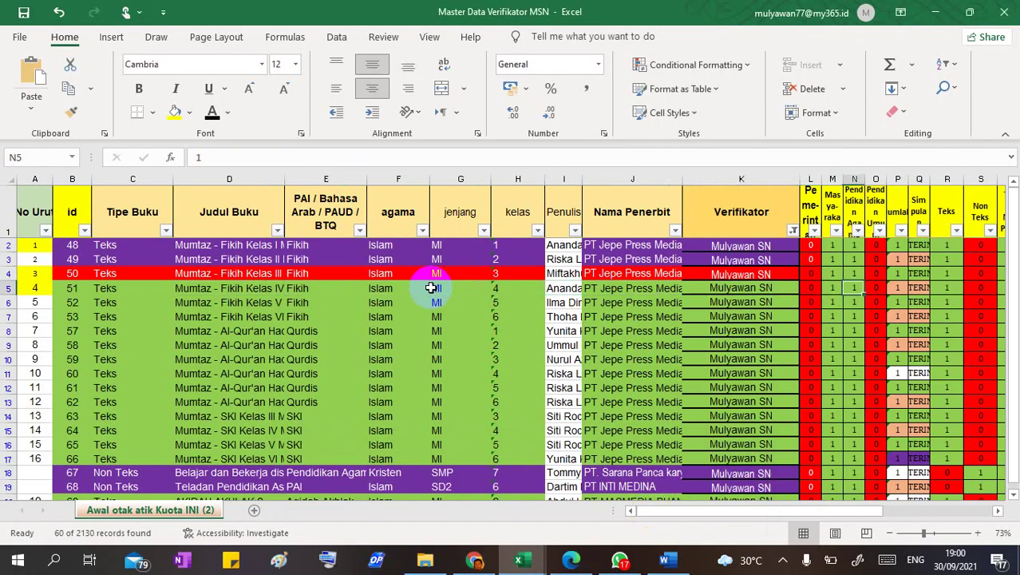
key("Right")
key("Right")
key("Right")
key("Right")
key("Right")
key("Right")
key("Right")
key("Right")
key("Right")
key("Right")
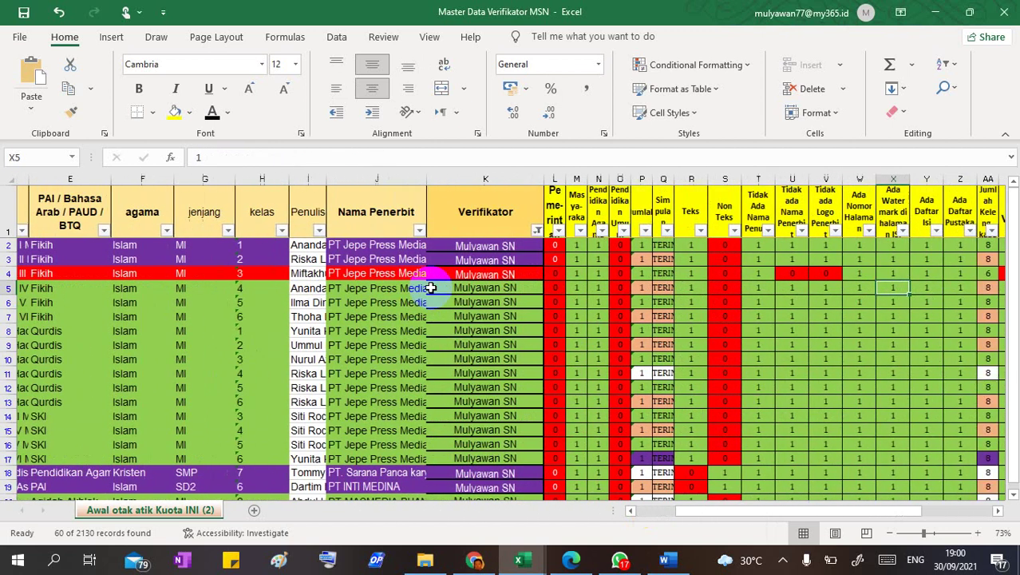
key("Right")
key("Right")
key("Right")
key("Right")
key("Right")
key("Right")
key("Right")
key("Right")
key("Right")
key("Right")
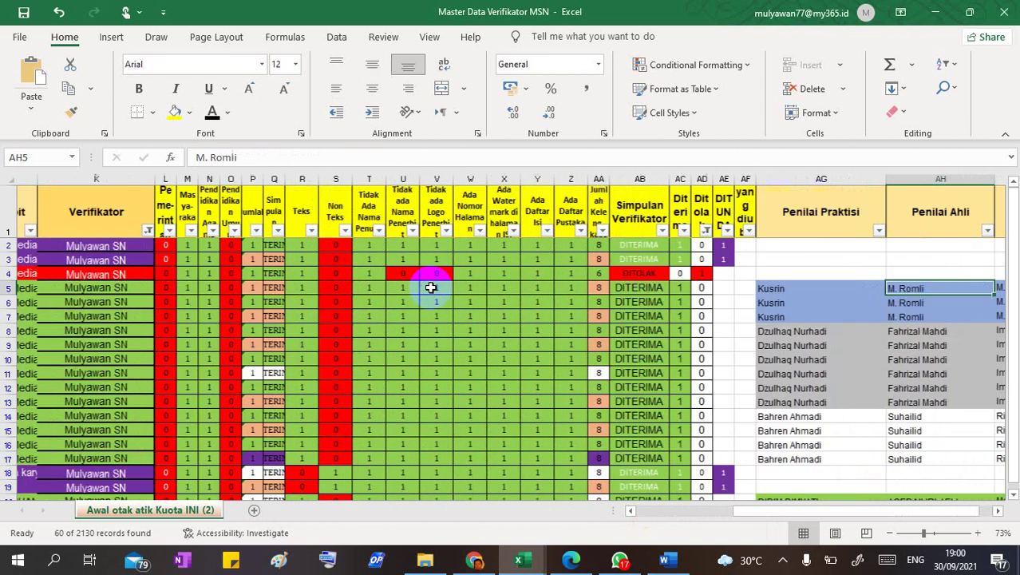
key("Right")
key("Left")
key("Left")
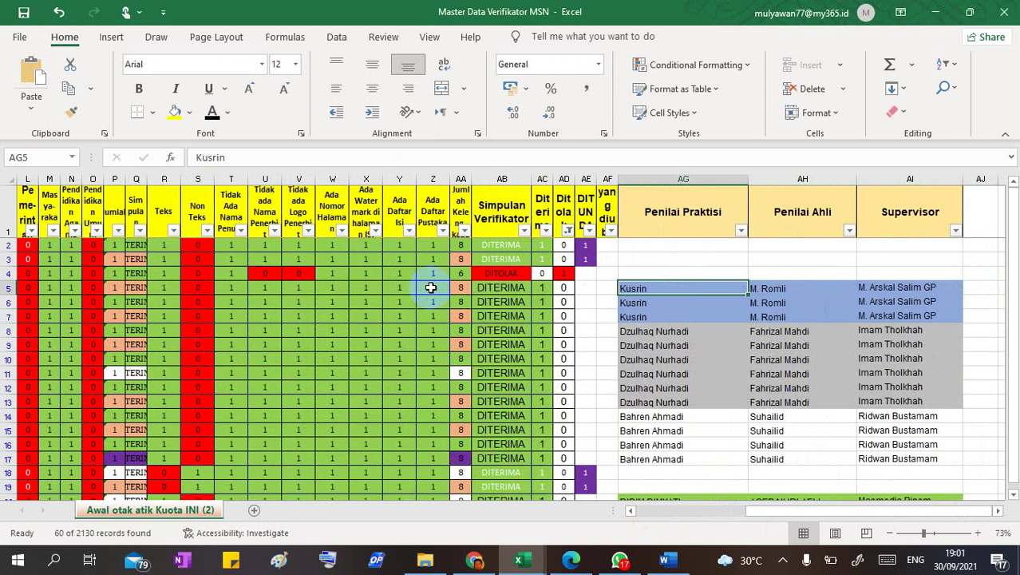
key("Right")
key("Right")
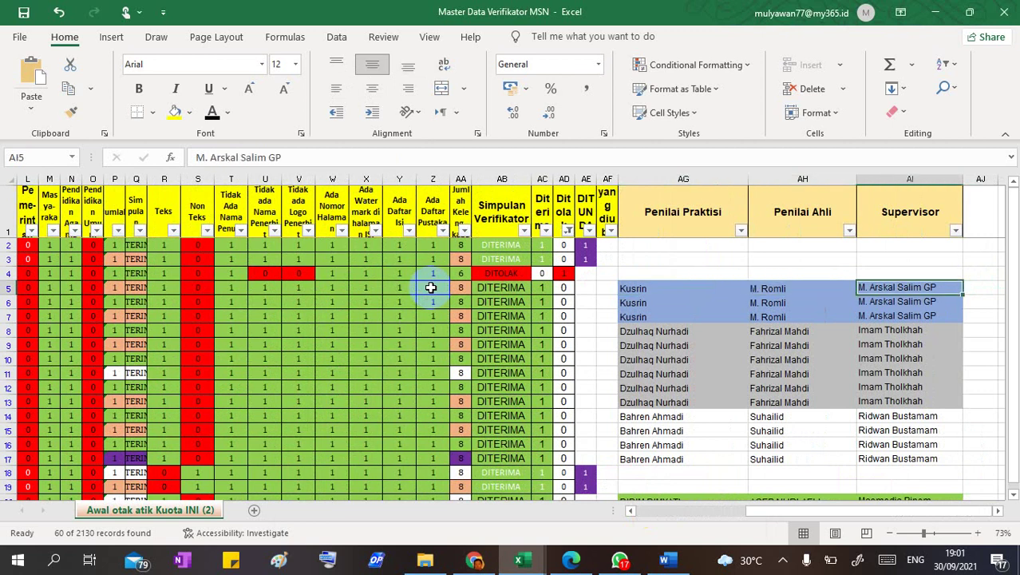
key("Left")
key("Left")
key("Left")
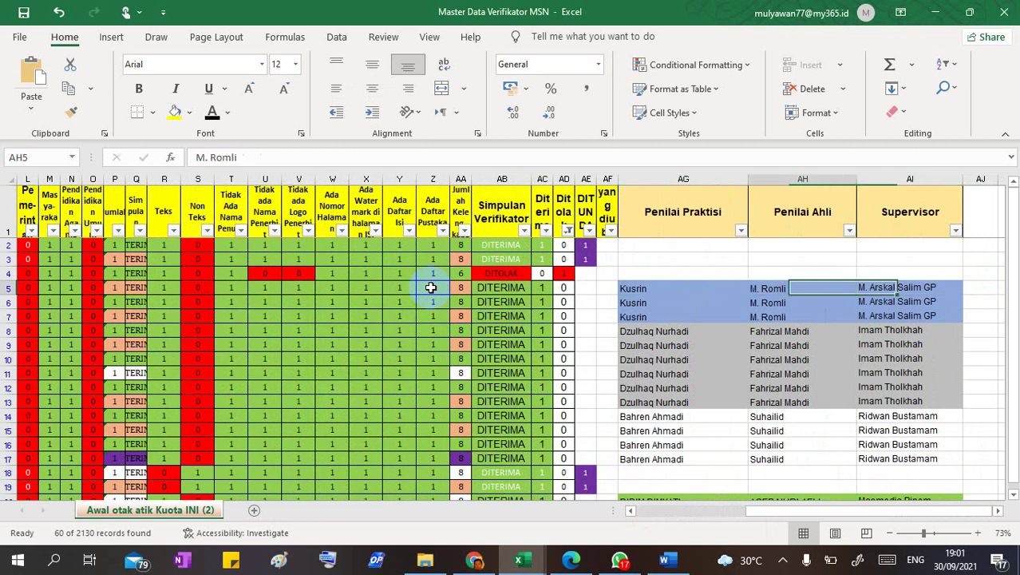
key("Right")
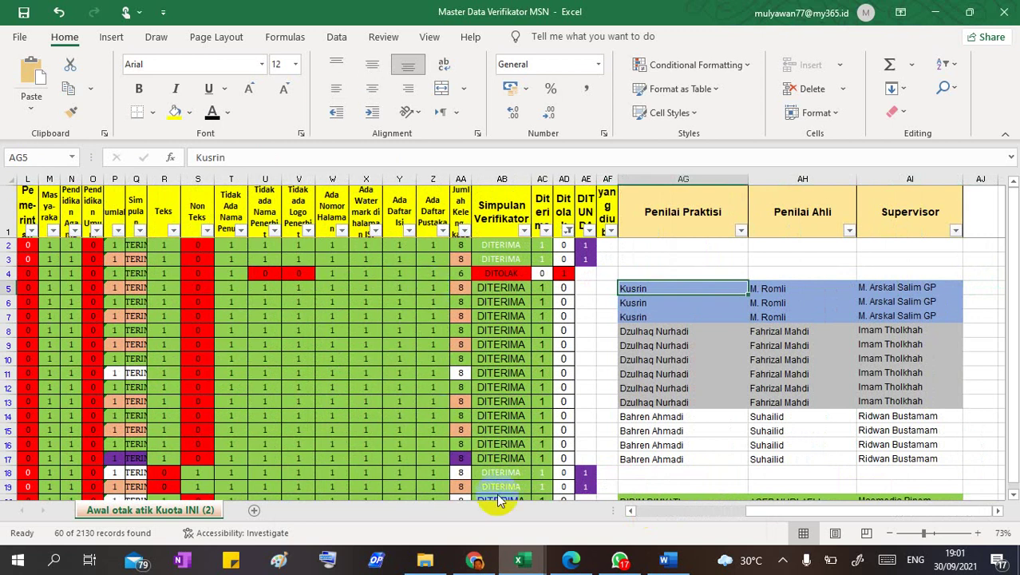
- Return to Chrome, search the Pilih Penilai list for book 51's Penilai Praktisi by name, and select the matching evaluator
left_click(476, 563)
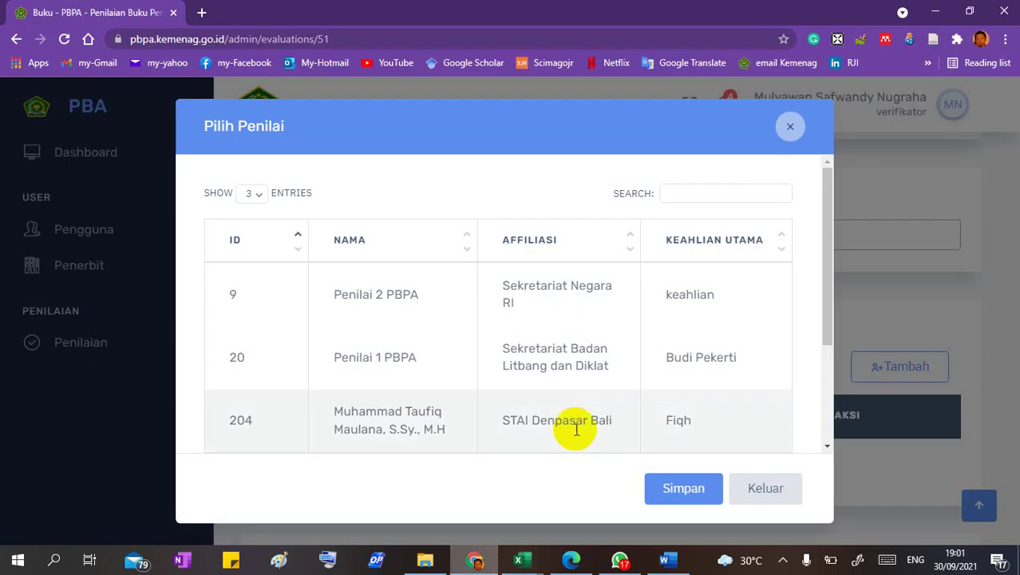
left_click(678, 192)
type("kusr")
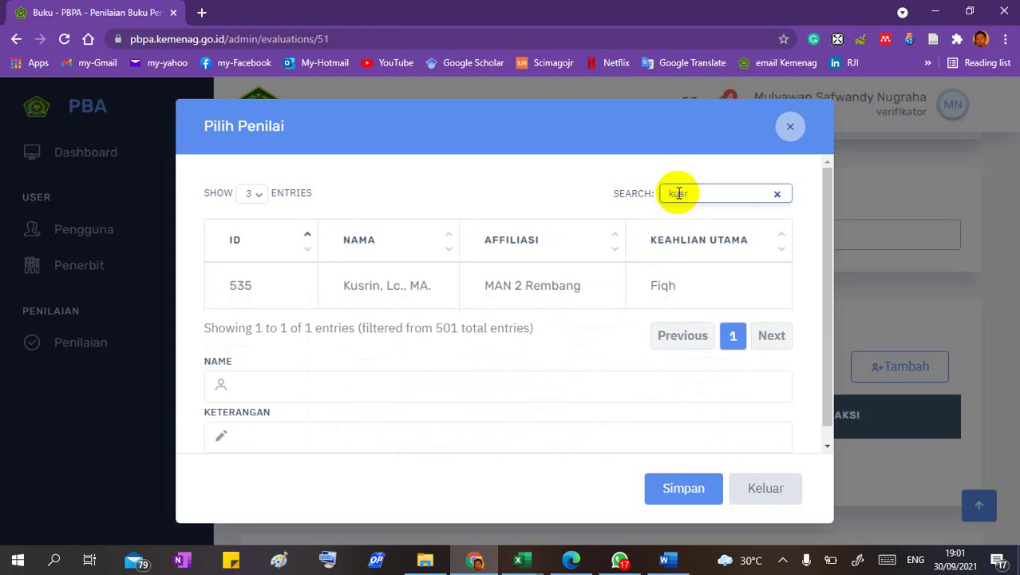
type("in")
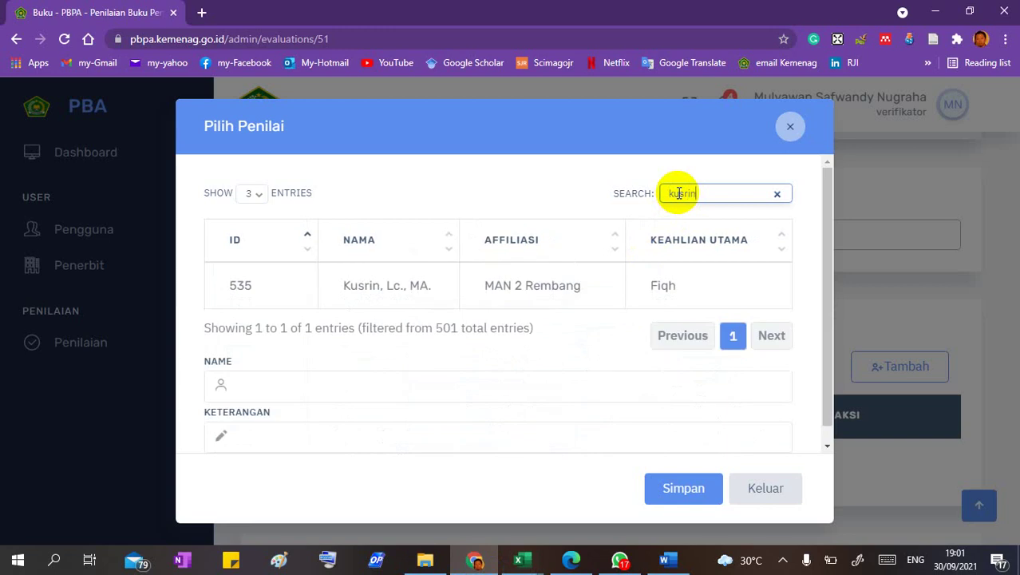
left_click(426, 292)
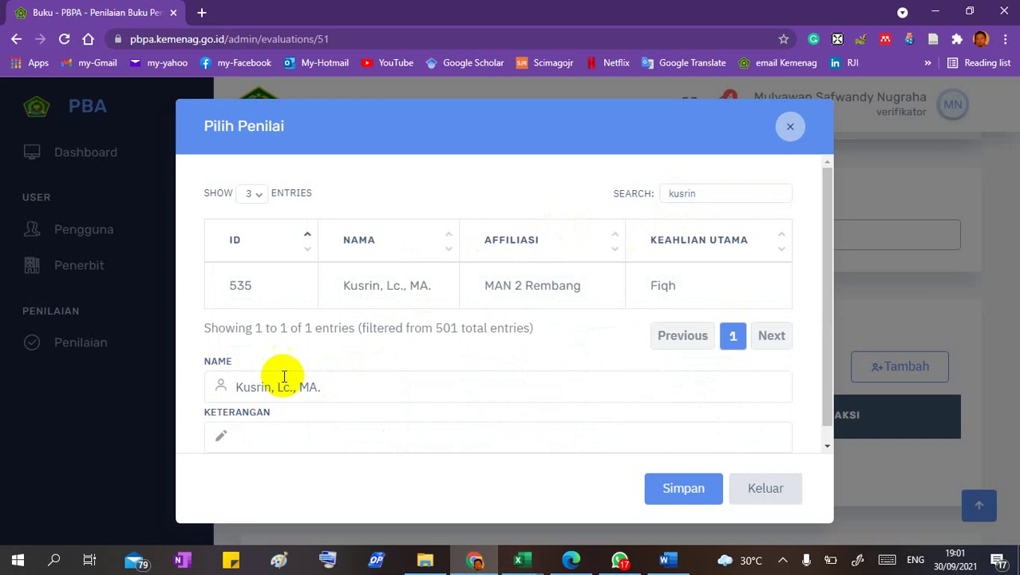
- Fill Keterangan with "Mohon dinilai sesuai ketentuan. Terima kasih" and save the selected evaluator to book 51
left_click(335, 439)
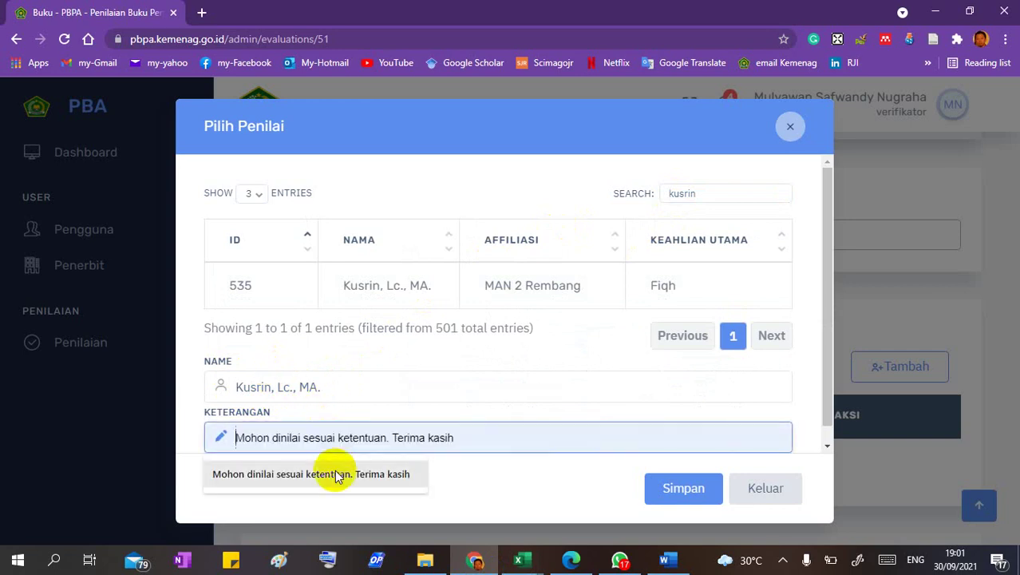
left_click(334, 472)
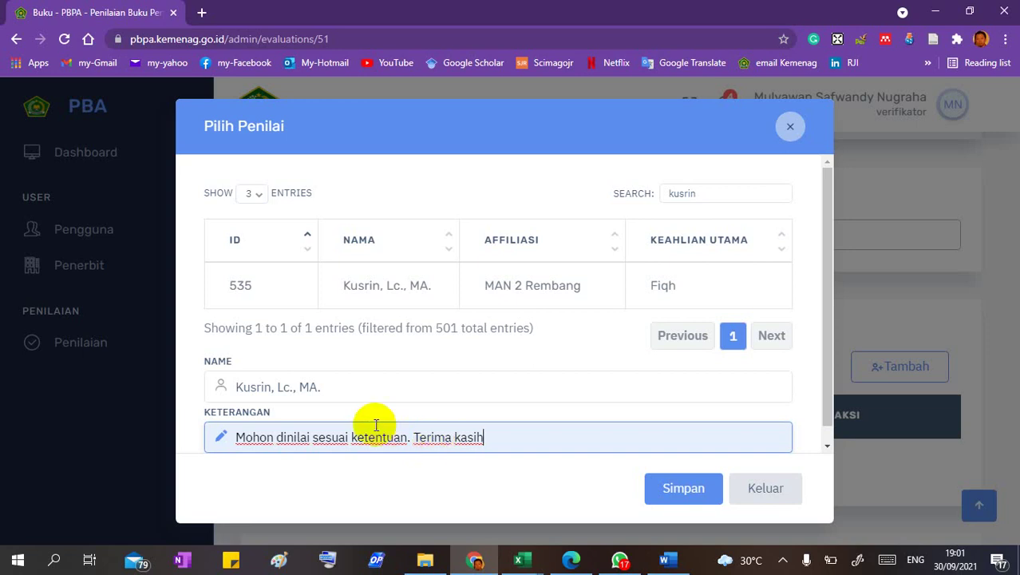
left_click(685, 491)
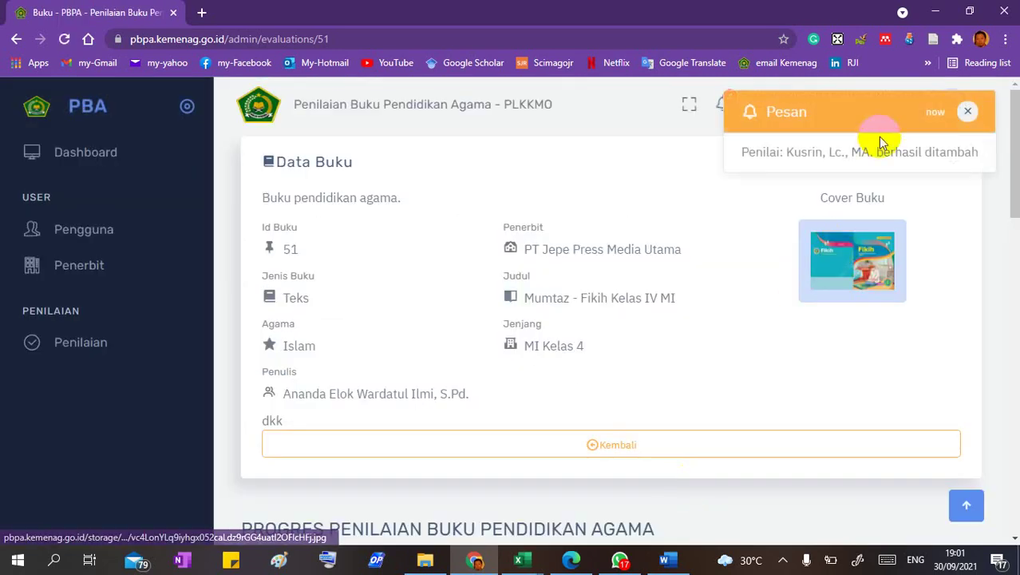
scroll(721, 334, "down", 8)
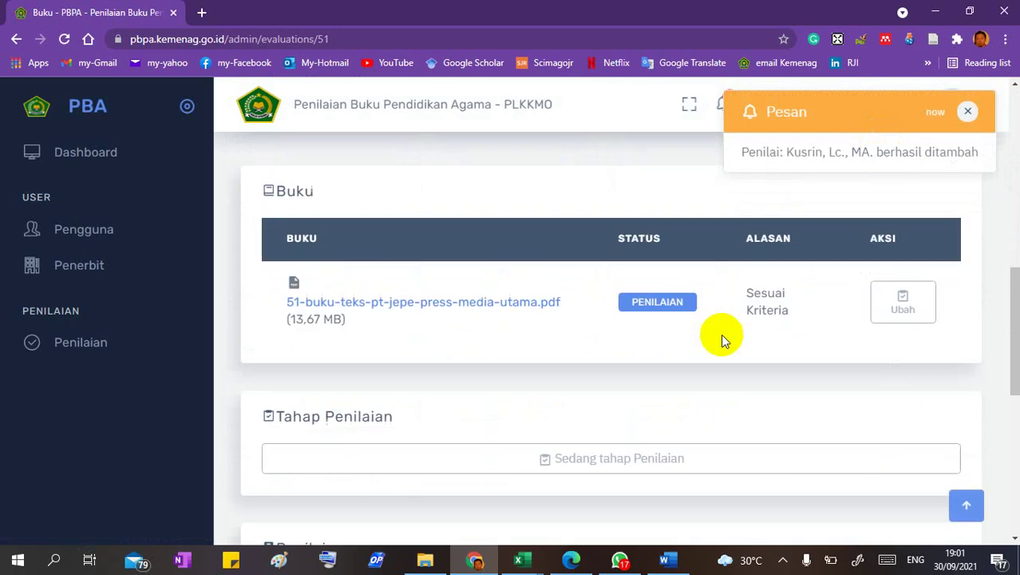
- Open the Pilih Penilai form for book 51's second evaluator, and look up its Penilai Ahli in the Excel master workbook
scroll(721, 333, "down", 6)
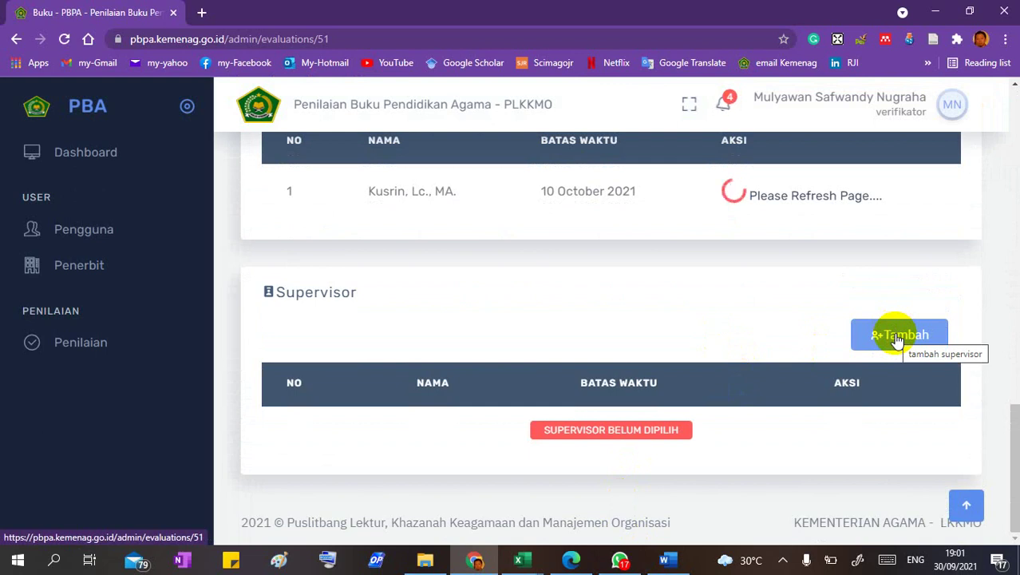
scroll(897, 339, "up", 2)
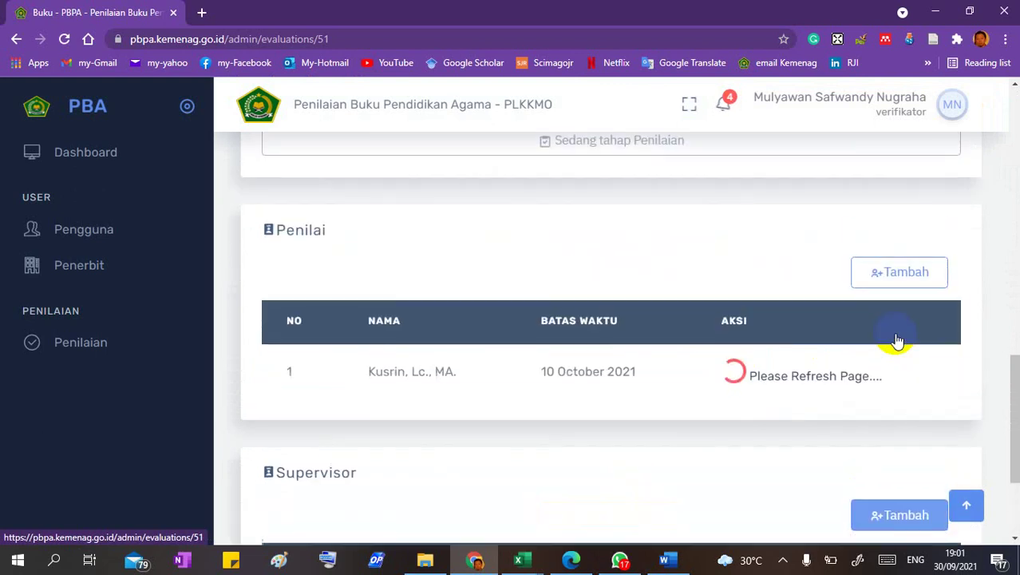
left_click(895, 275)
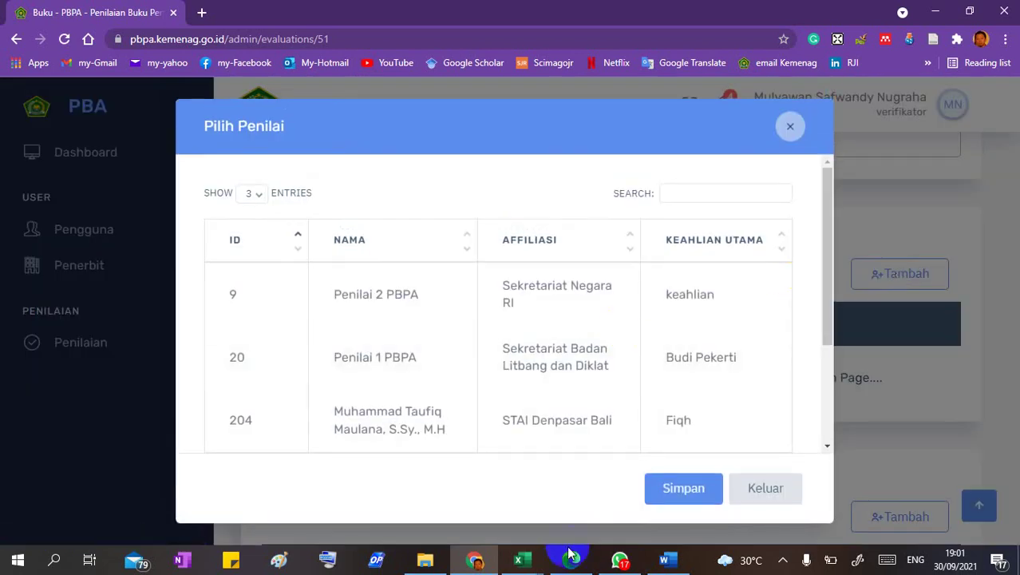
left_click(521, 561)
left_click(663, 487)
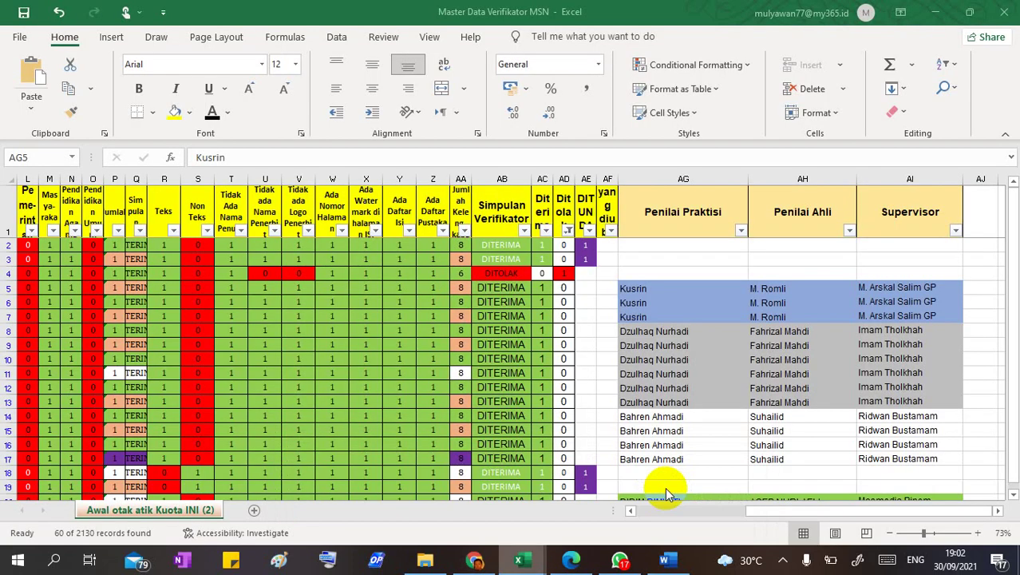
left_click(814, 288)
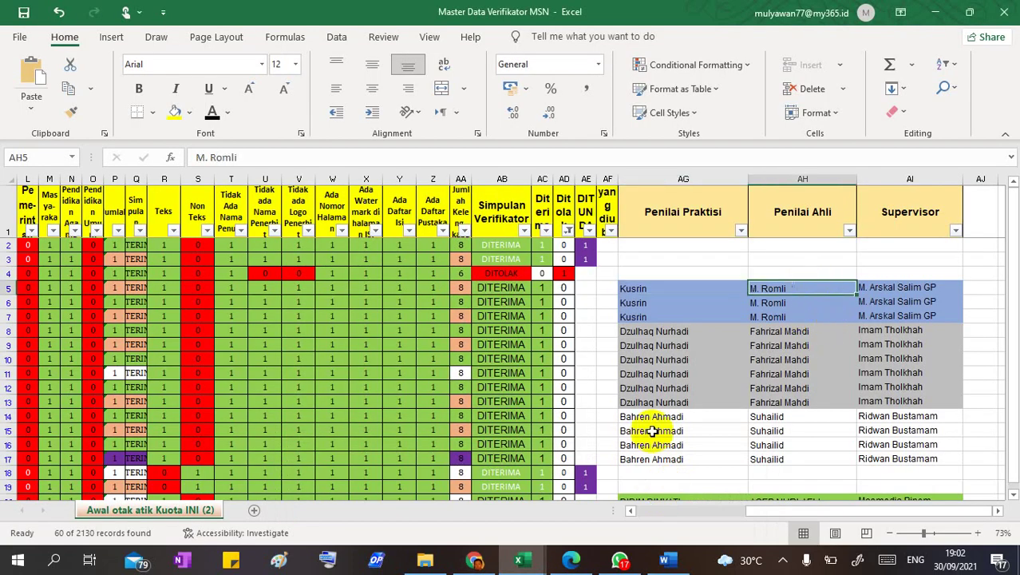
- Return to Chrome, search the Pilih Penilai list for book 51's Penilai Ahli by name, and select the matching evaluator
mouse_move(470, 565)
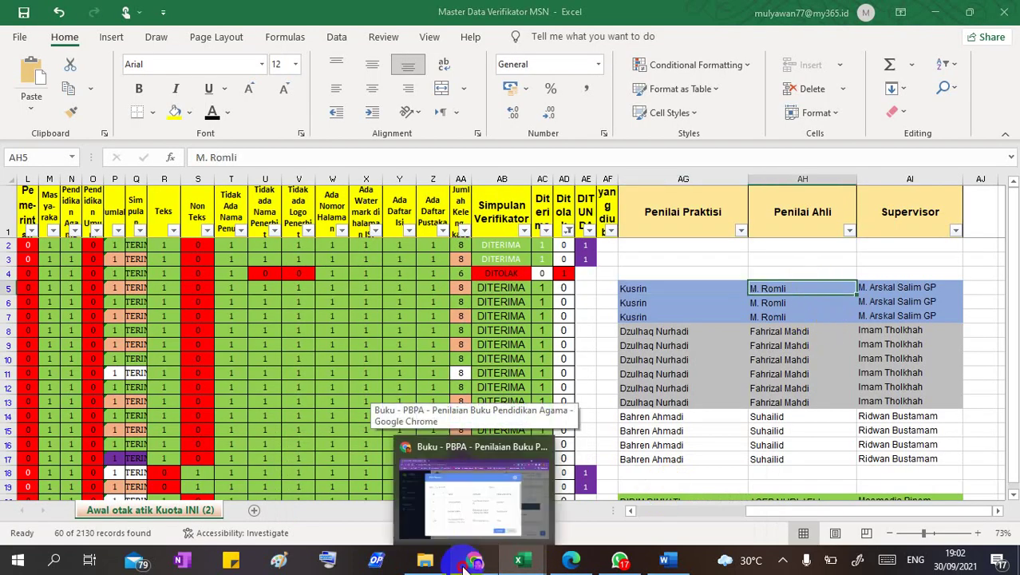
left_click(475, 491)
left_click(696, 194)
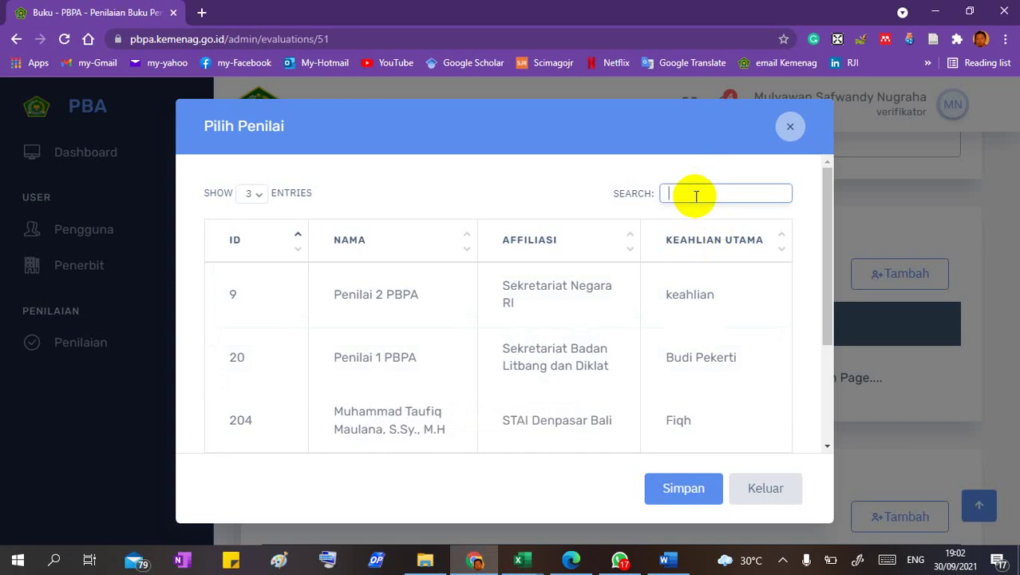
type("m. romli")
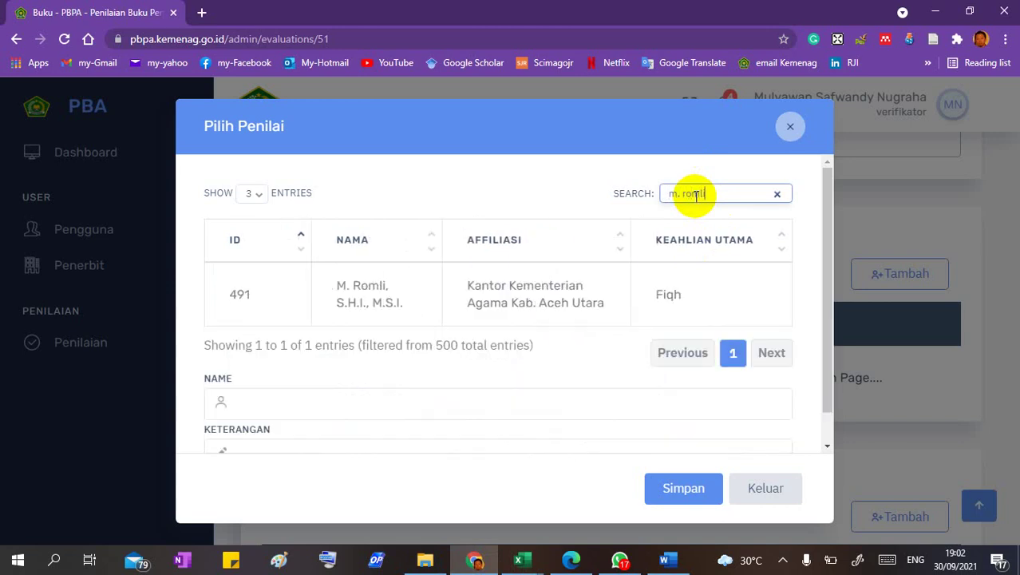
left_click(521, 303)
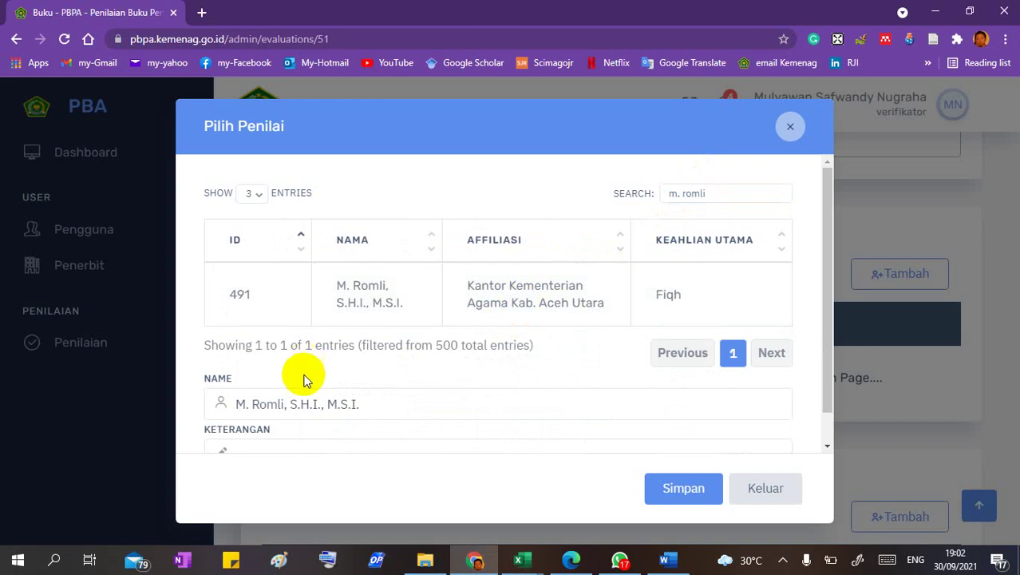
- Set Keterangan to "Mohon dinilai sesuai ketentuan. Terima kasih" and save the Penilai Ahli to book 51
scroll(310, 440, "down", 1)
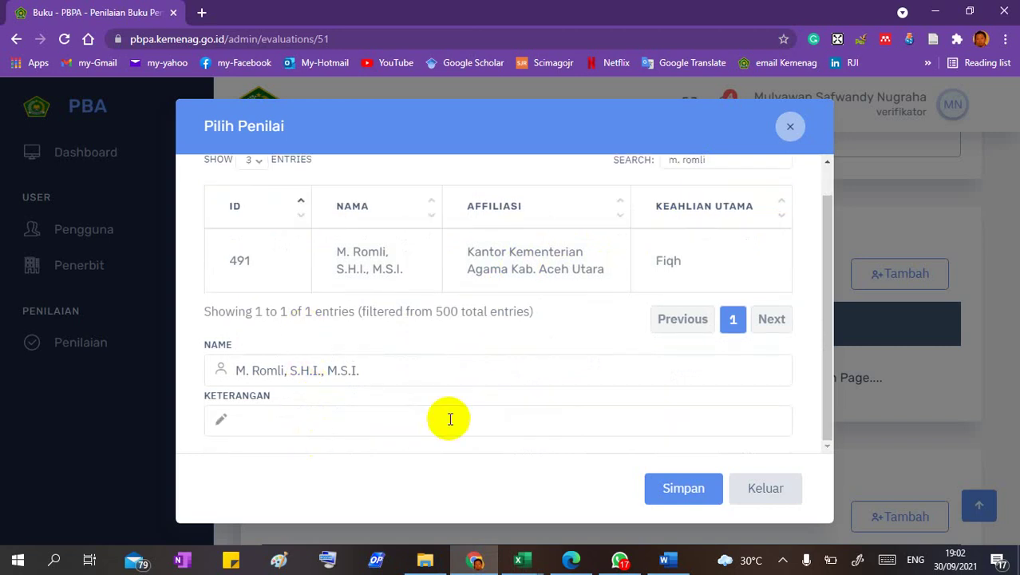
left_click(479, 427)
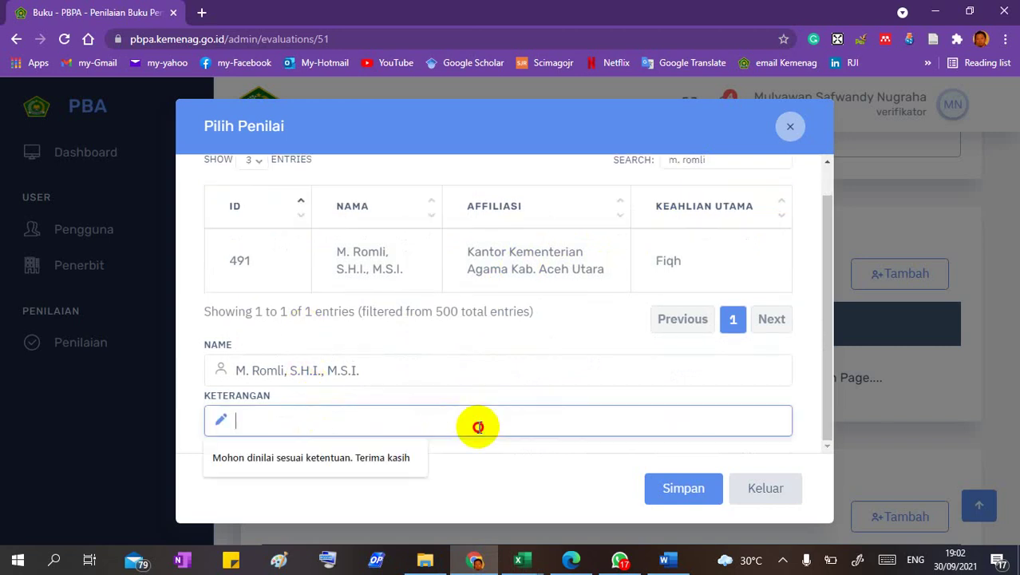
left_click(379, 471)
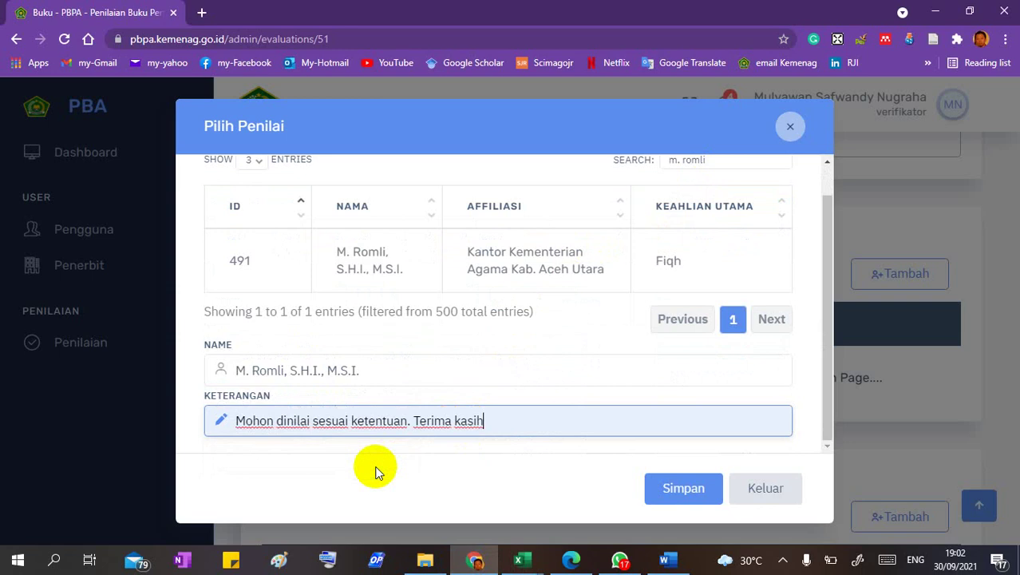
left_click(684, 489)
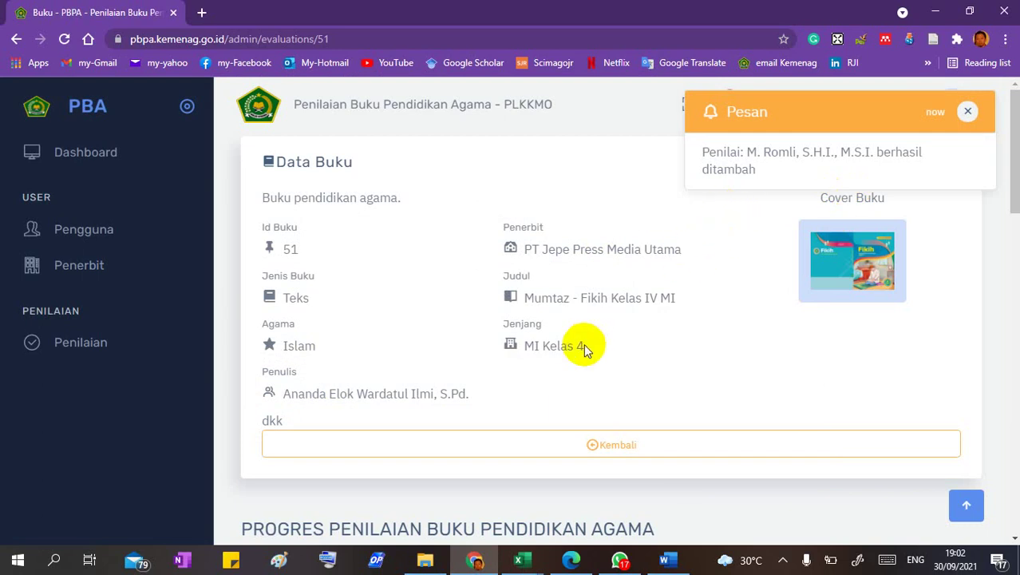
- Review book 51's Penilai and Supervisor sections, and look up its assigned Supervisor in the Excel master workbook
scroll(584, 343, "down", 6)
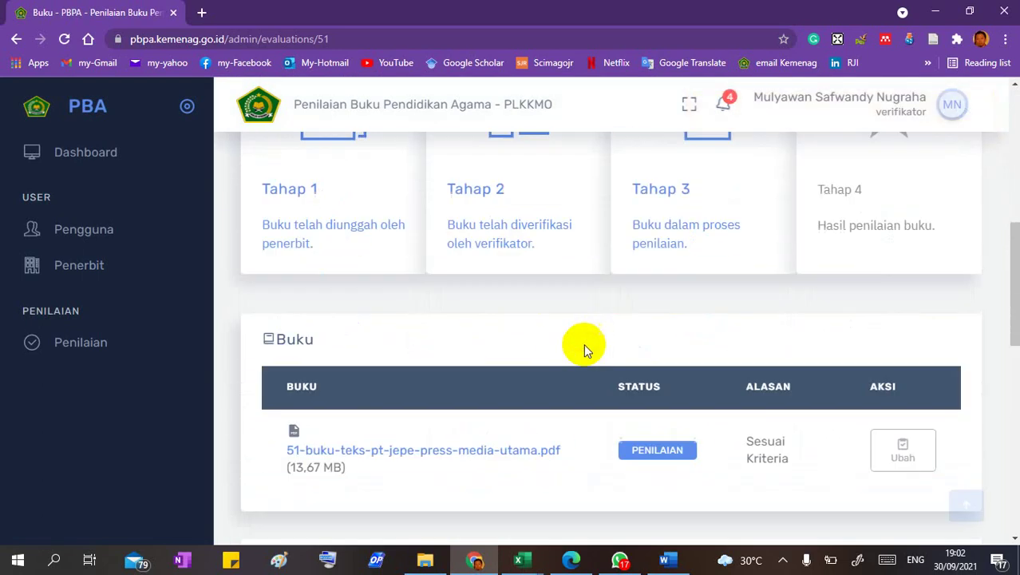
scroll(583, 343, "up", 3)
scroll(584, 343, "down", 4)
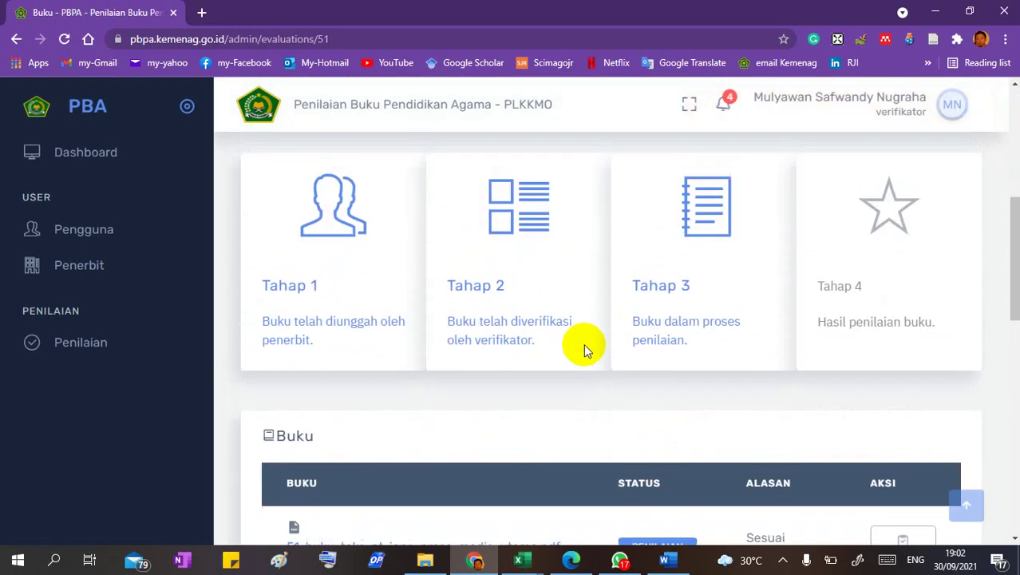
scroll(583, 350, "up", 1)
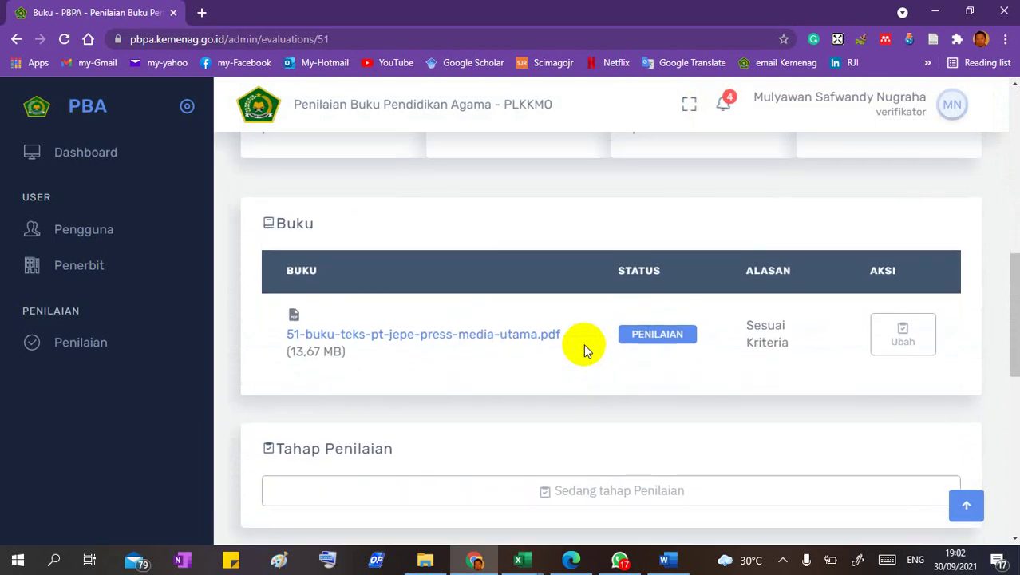
scroll(584, 344, "down", 5)
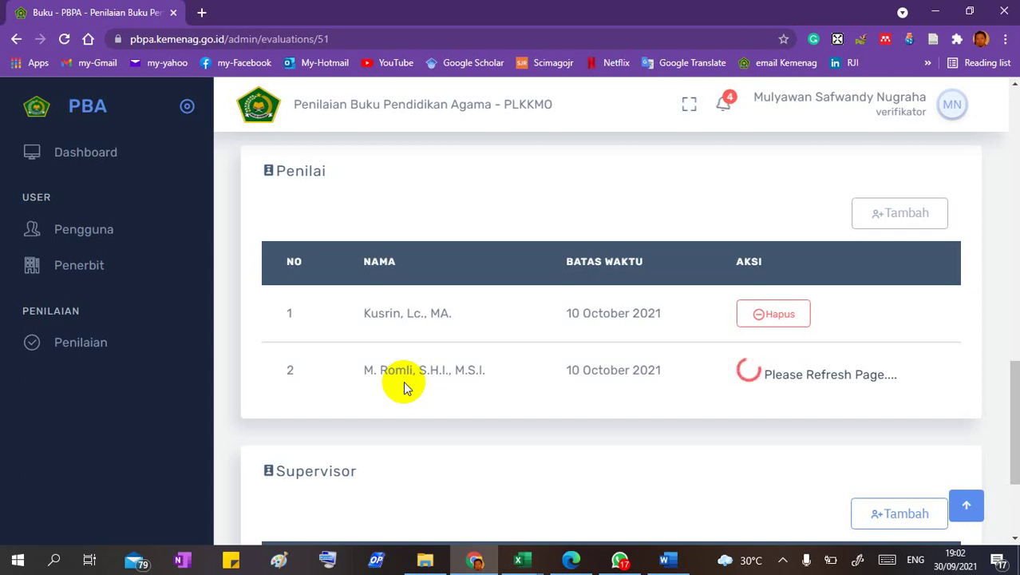
scroll(404, 387, "down", 2)
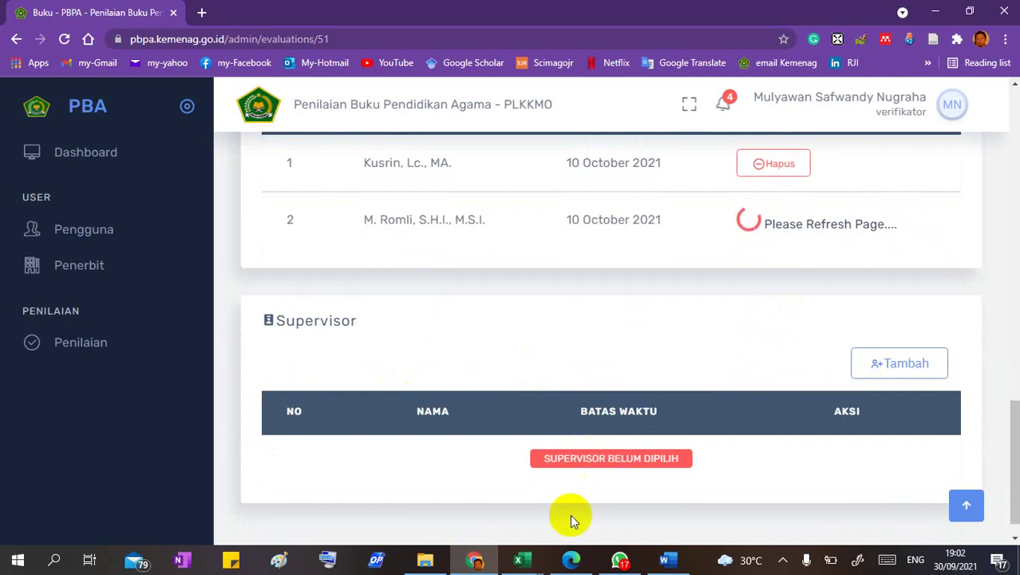
mouse_move(520, 559)
left_click(642, 507)
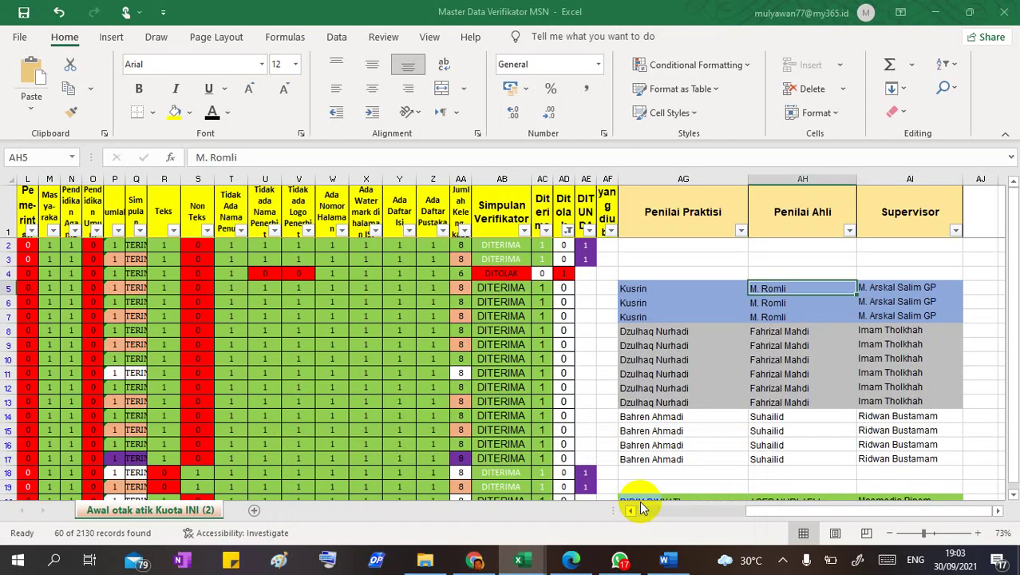
left_click(910, 287)
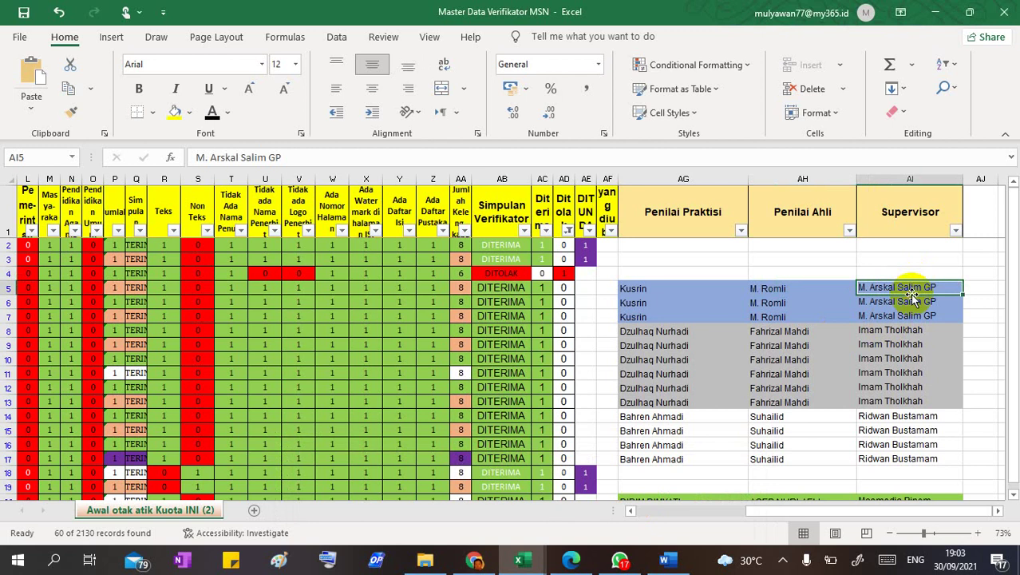
- Return to Chrome, open book 51's Pilih Supervisor form, search for the assigned supervisor by name, and select the matching entry
left_click(486, 561)
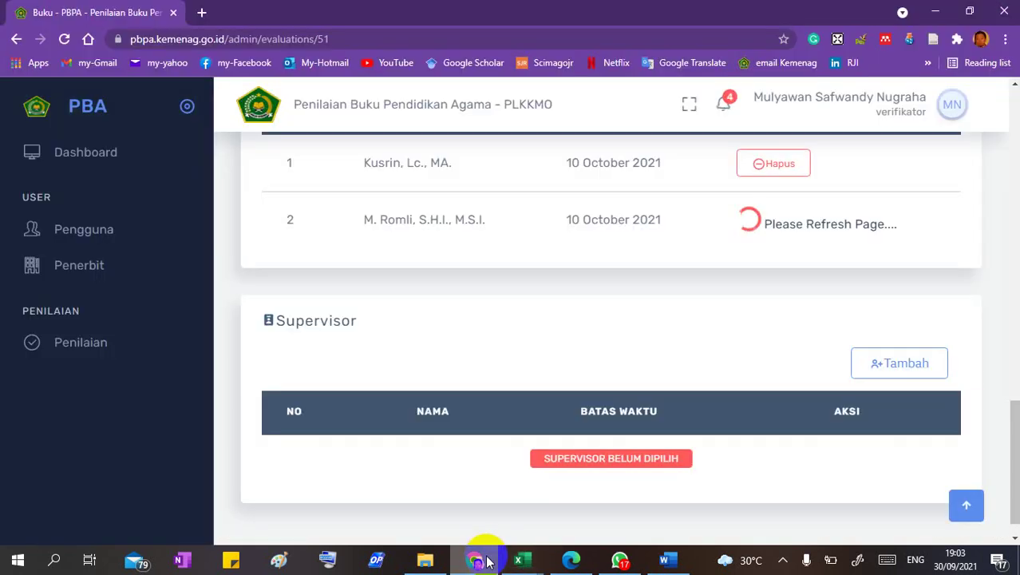
left_click(875, 365)
left_click(683, 193)
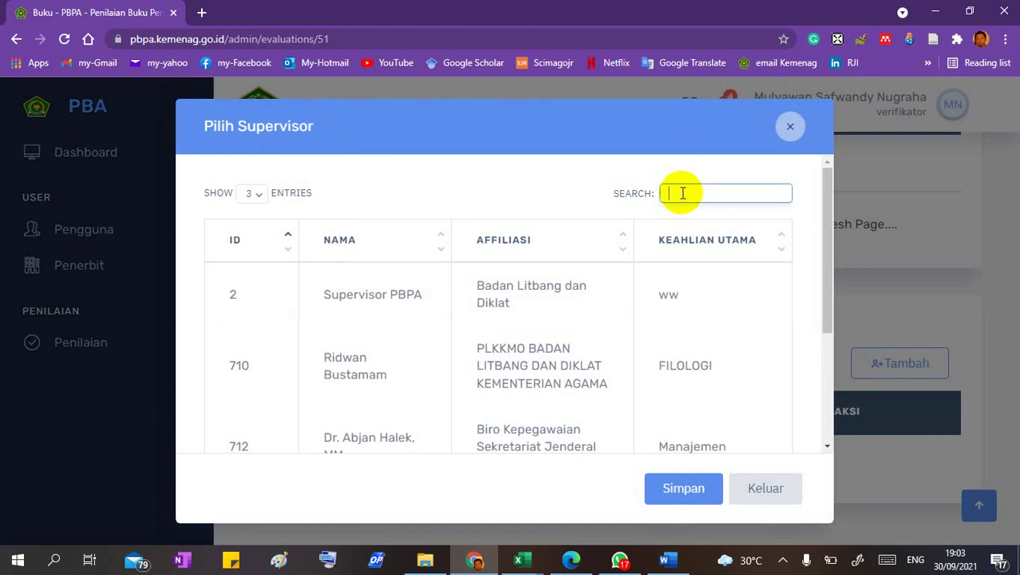
type("arskal")
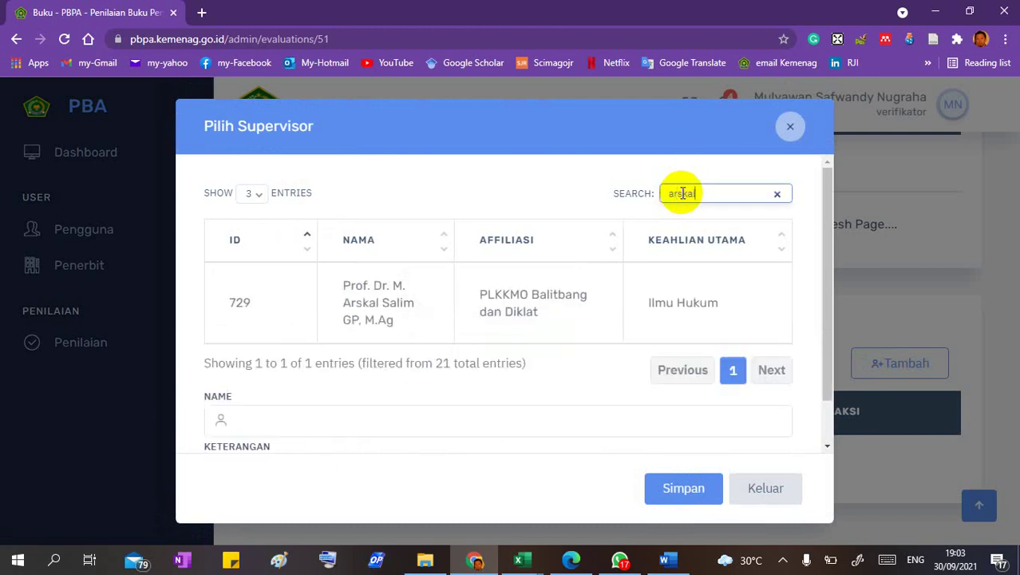
left_click(365, 304)
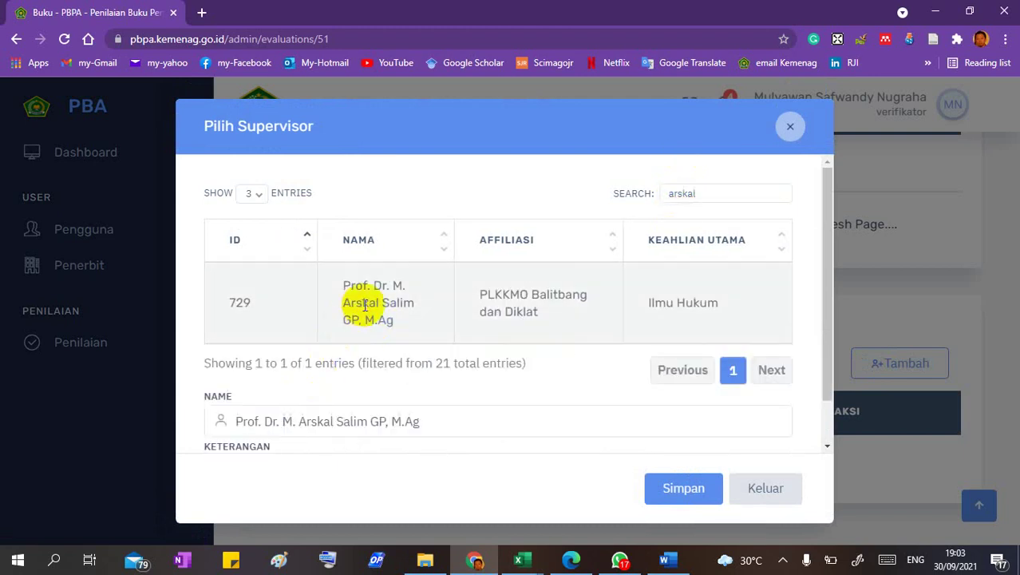
- Fill Keterangan with "Mohon untuk melakukan supervisi terhadap kedua penilai. Terima kasih." and save the selected supervisor to book 51
scroll(326, 435, "down", 1)
left_click(334, 408)
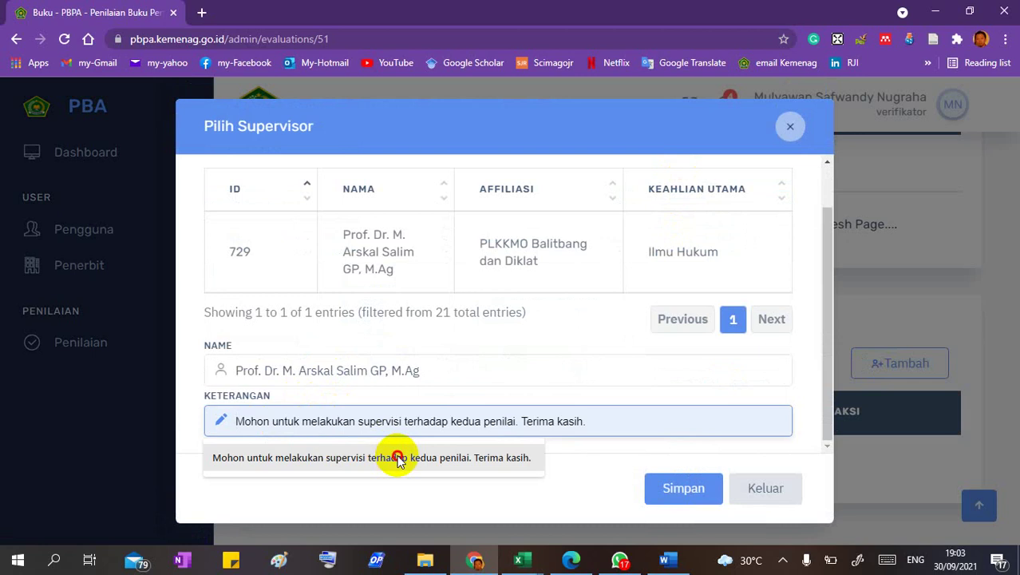
left_click(398, 458)
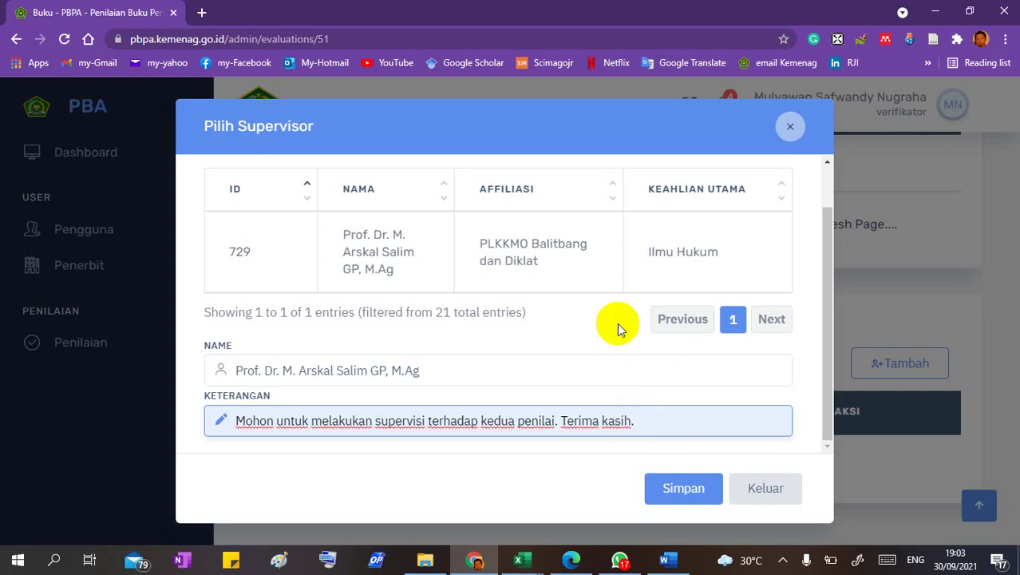
left_click(691, 497)
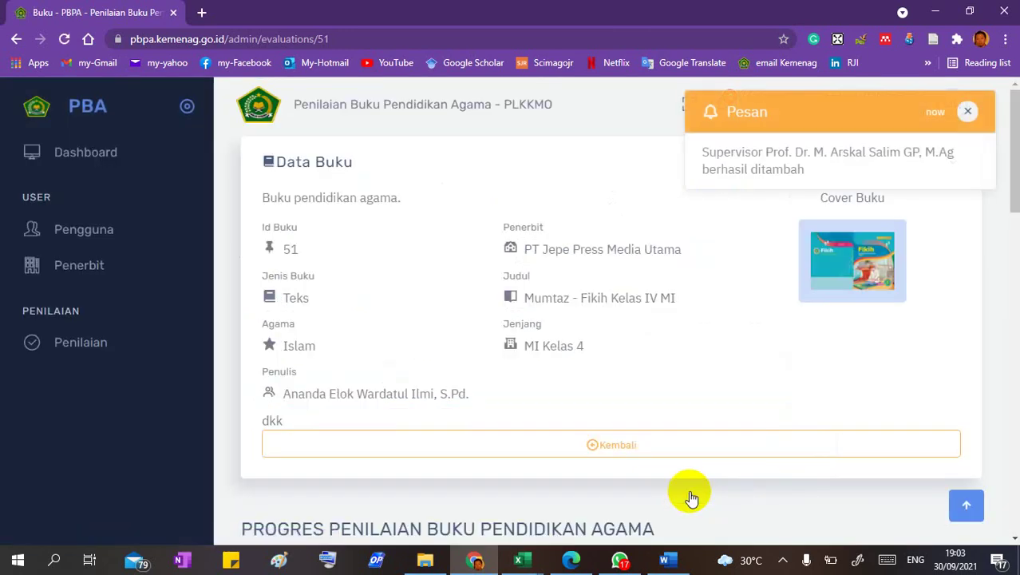
- Check book 51's status, assigned evaluators, supervisor and their Batas Waktu dates, dismissing the WhatsApp notification
scroll(691, 497, "down", 3)
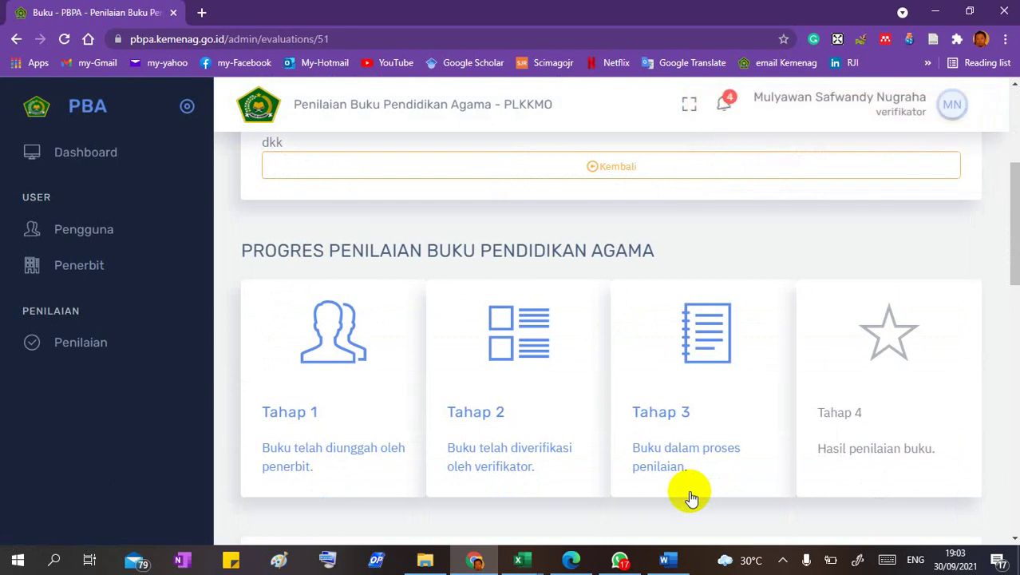
scroll(692, 497, "down", 5)
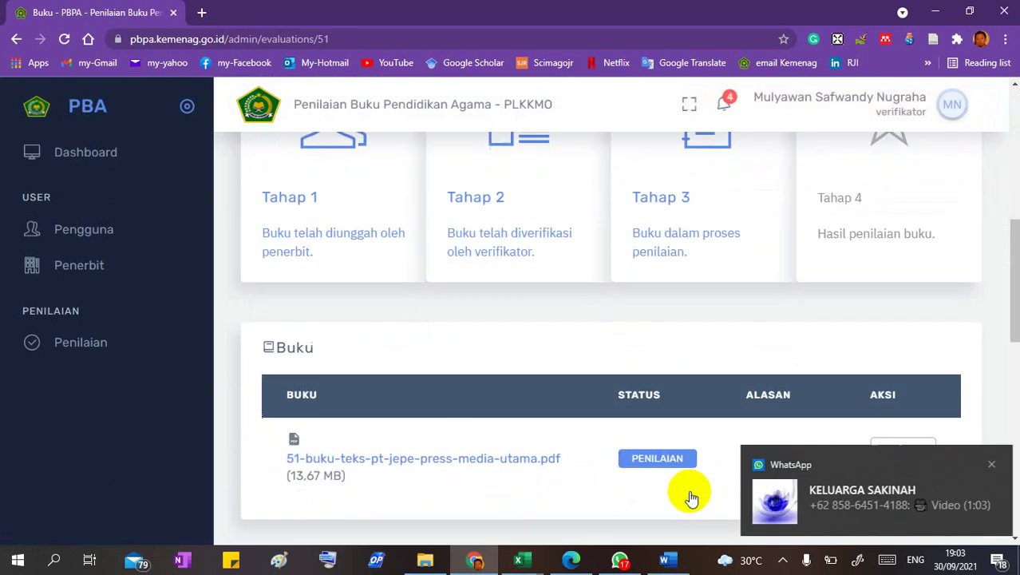
left_click(987, 466)
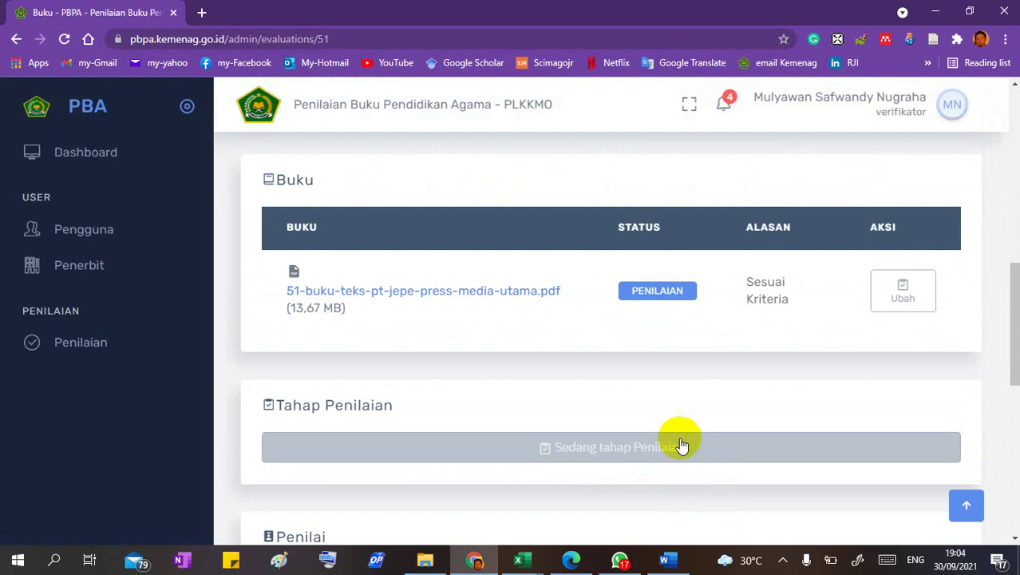
scroll(694, 387, "down", 2)
scroll(694, 388, "down", 5)
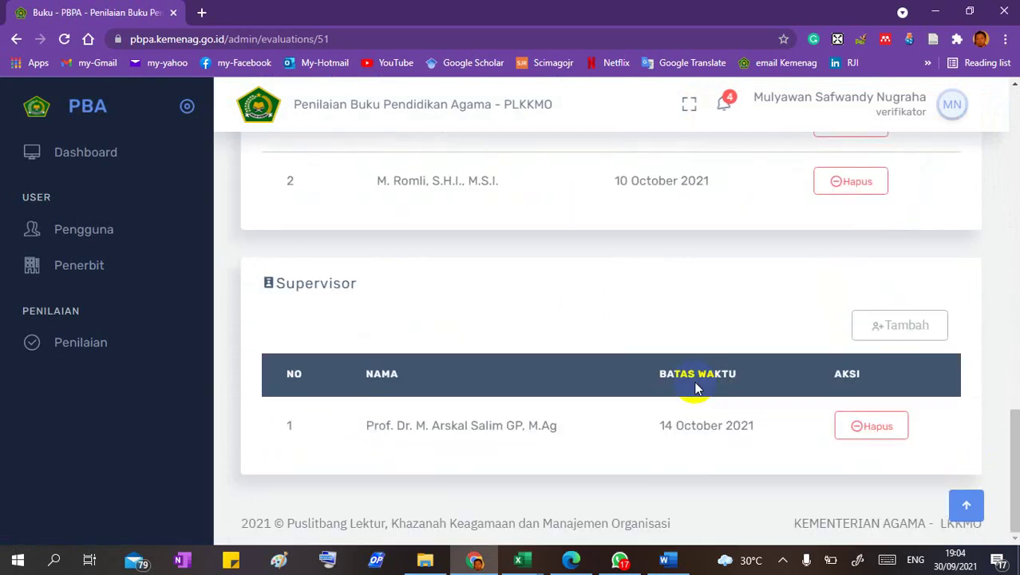
scroll(694, 388, "up", 2)
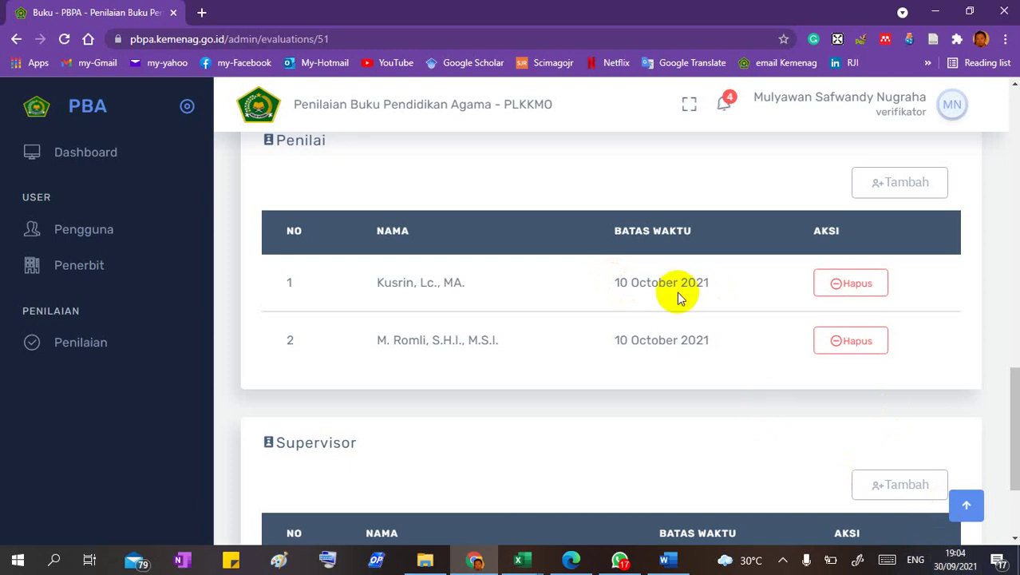
scroll(704, 302, "down", 3)
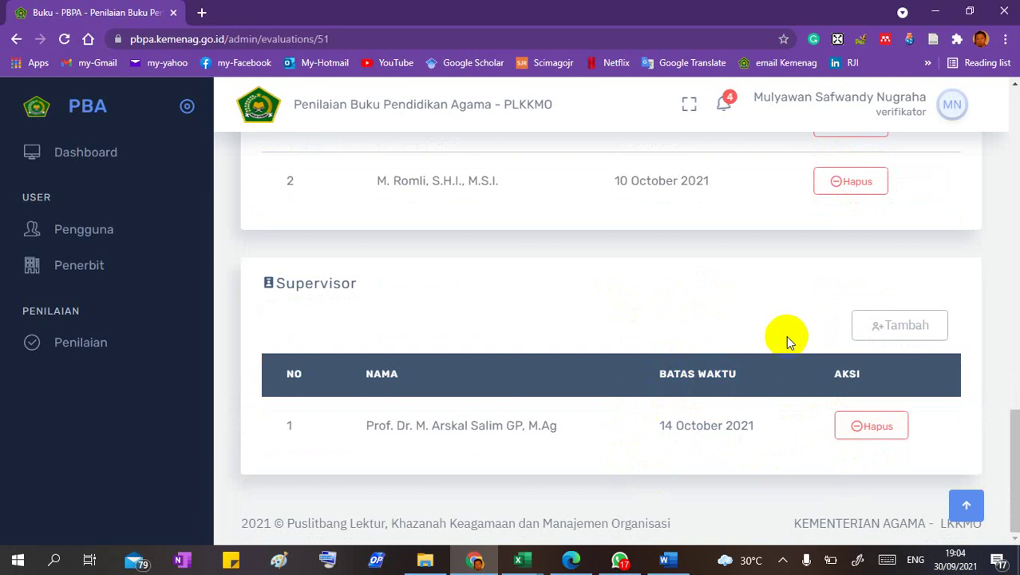
scroll(785, 337, "up", 7)
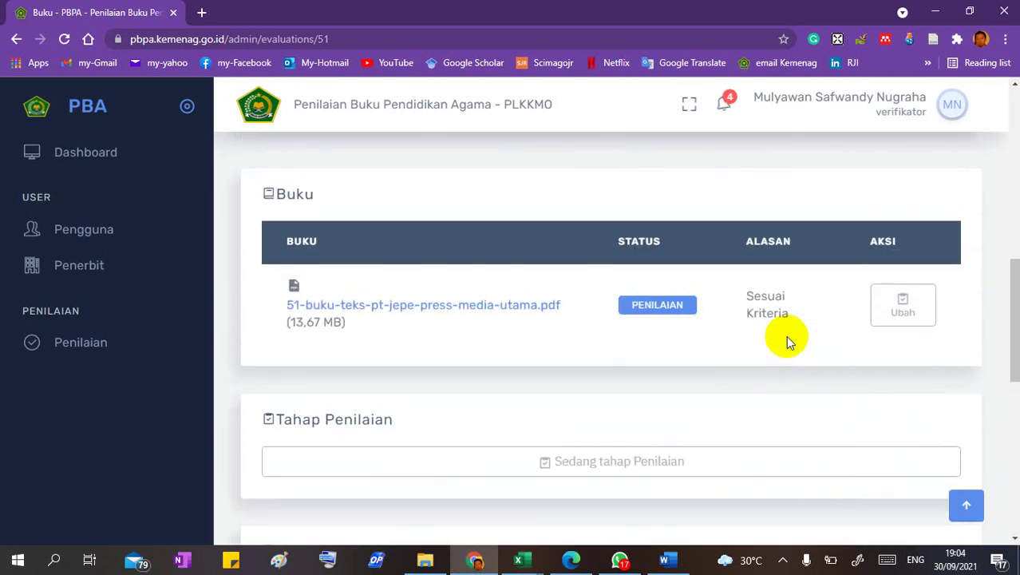
- Switch to the Master Data Verifikator workbook in Excel and review the book rows from the evaluator columns back to the id column
mouse_move(523, 559)
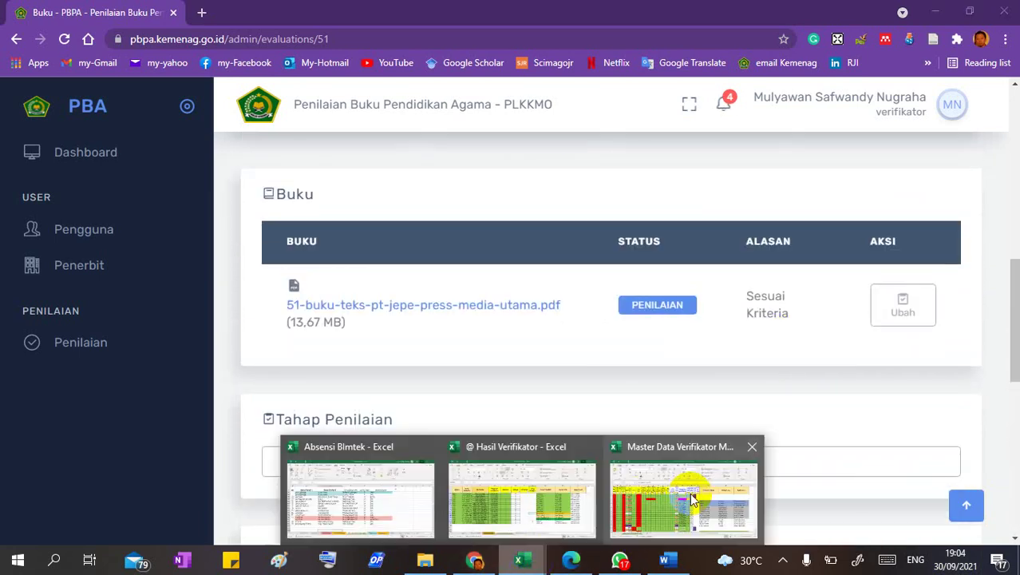
left_click(693, 499)
left_click(513, 299)
scroll(512, 303, "right", 5)
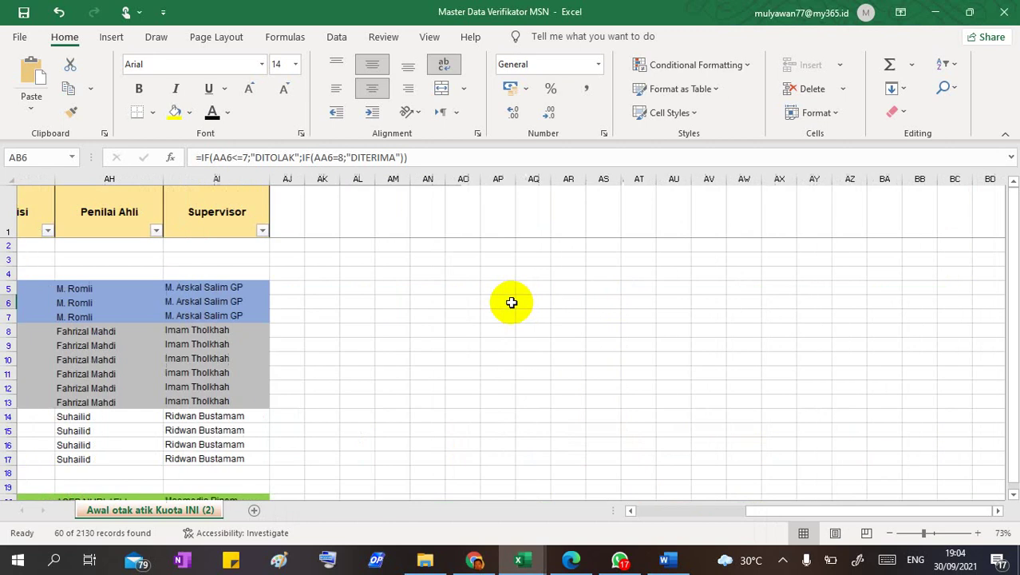
scroll(512, 302, "left", 10)
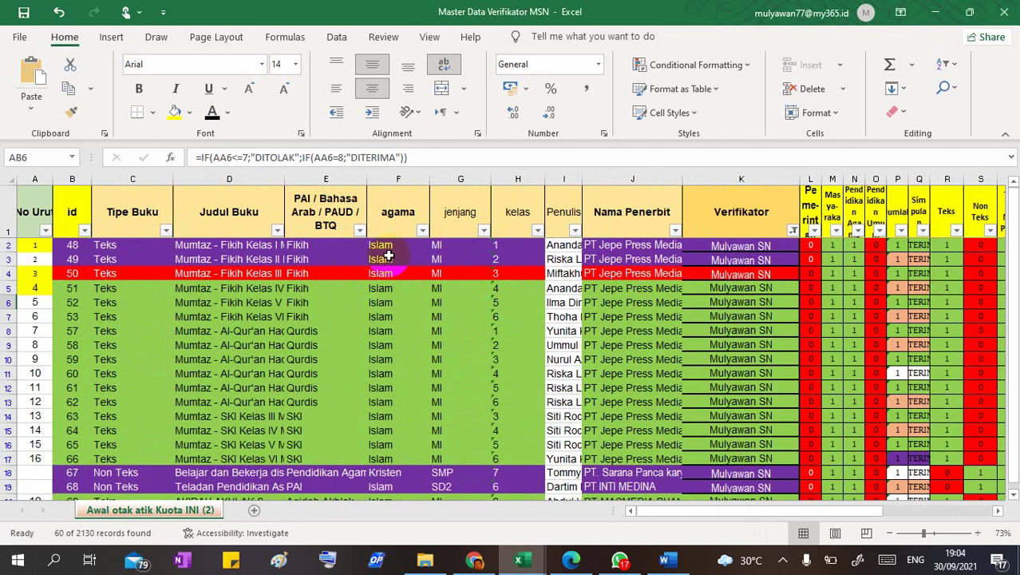
scroll(389, 256, "down", 3)
scroll(389, 255, "up", 3)
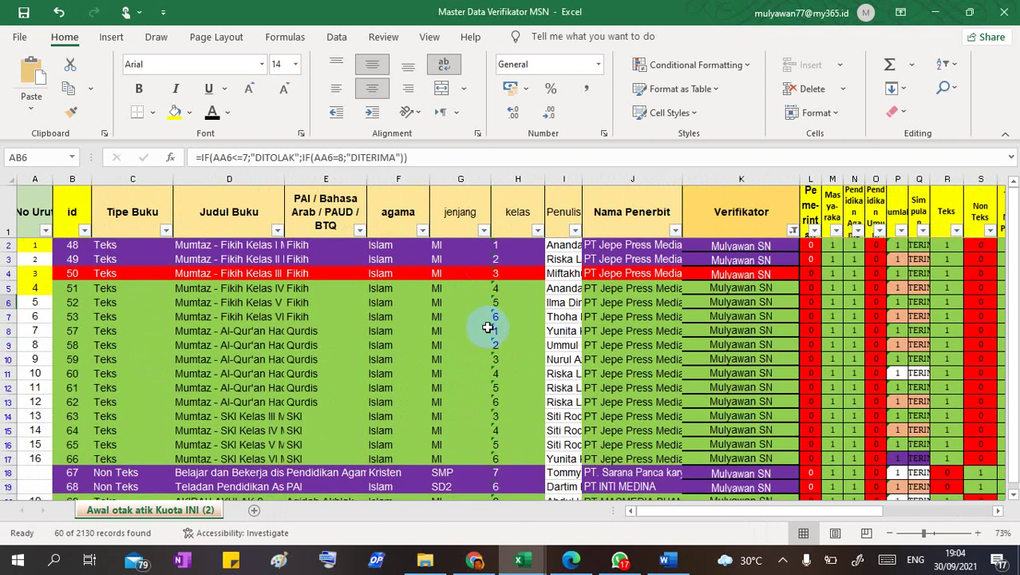
- Return to Chrome, open the Penilaian book list, and look over the books and their statuses
left_click(477, 562)
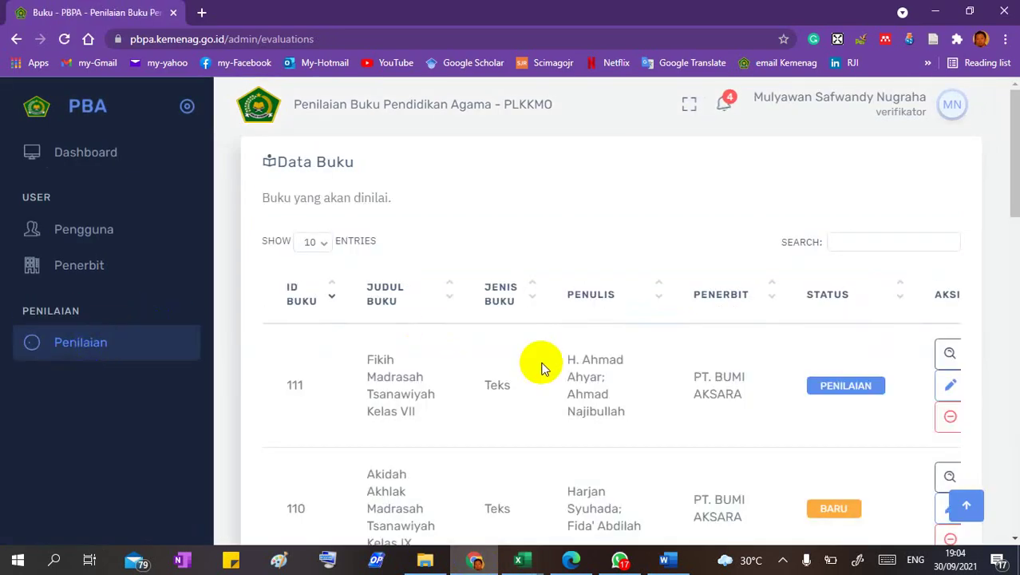
scroll(541, 369, "down", 2)
scroll(539, 364, "up", 1)
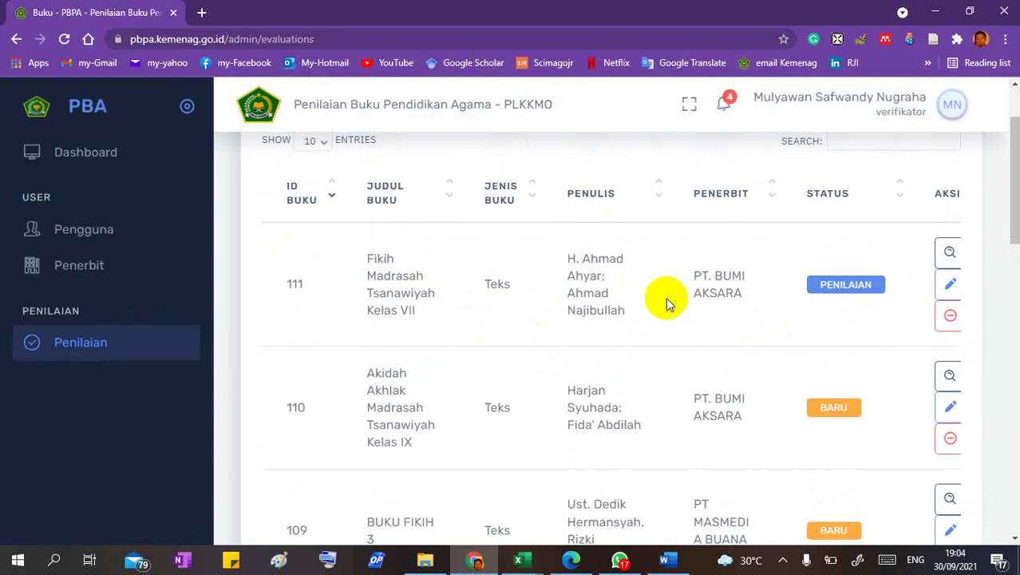
scroll(800, 350, "down", 2)
scroll(799, 350, "up", 3)
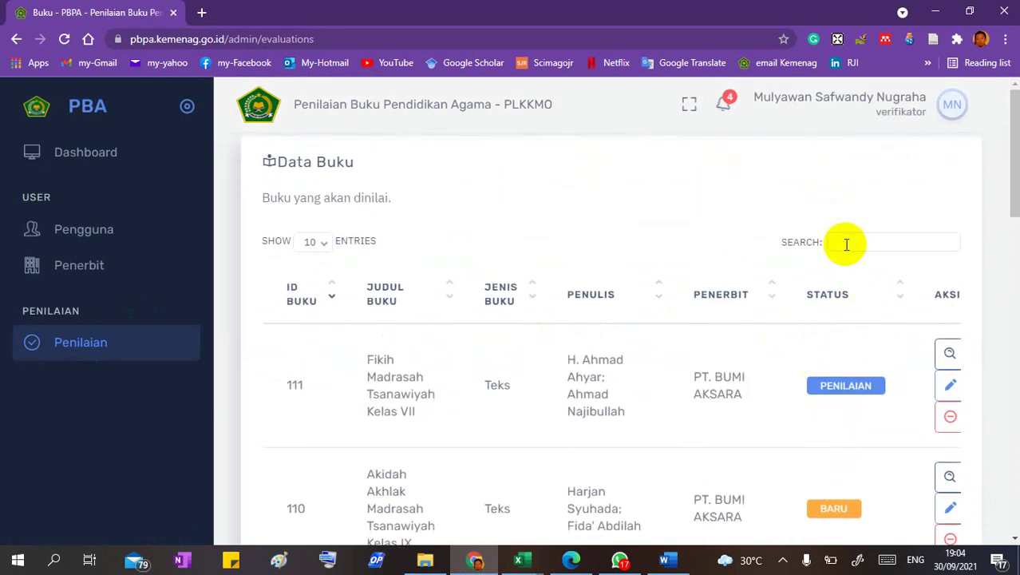
- Check the book ids in the Excel master workbook, try searching Data Buku in Chrome for 46, and search for 51 instead
left_click(842, 243)
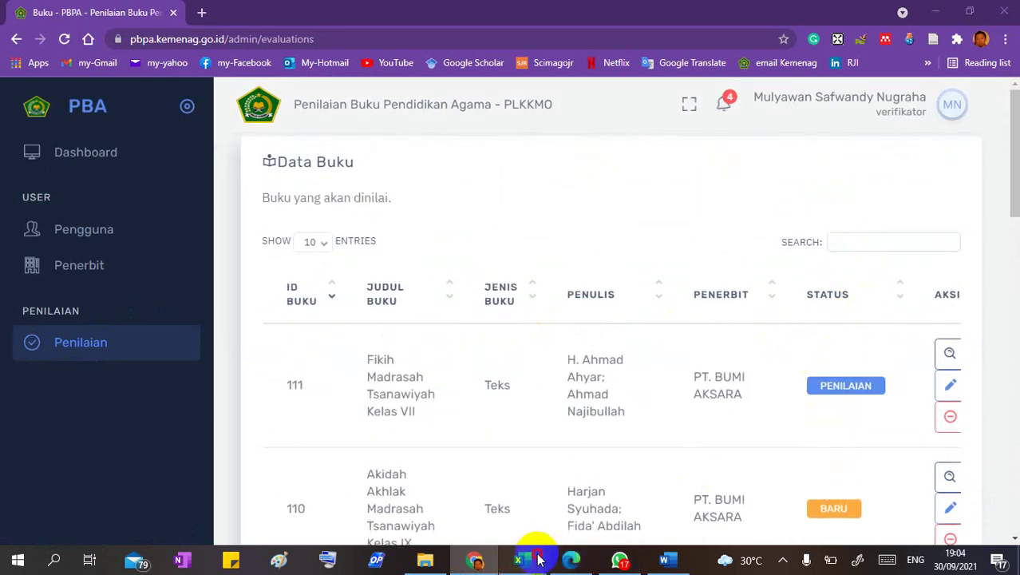
mouse_move(521, 558)
left_click(635, 514)
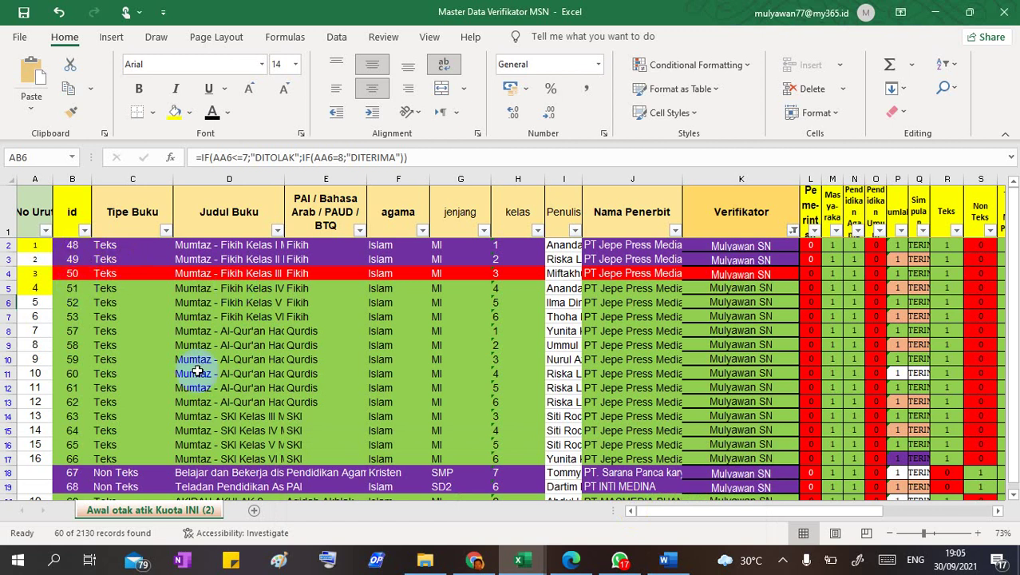
left_click(474, 561)
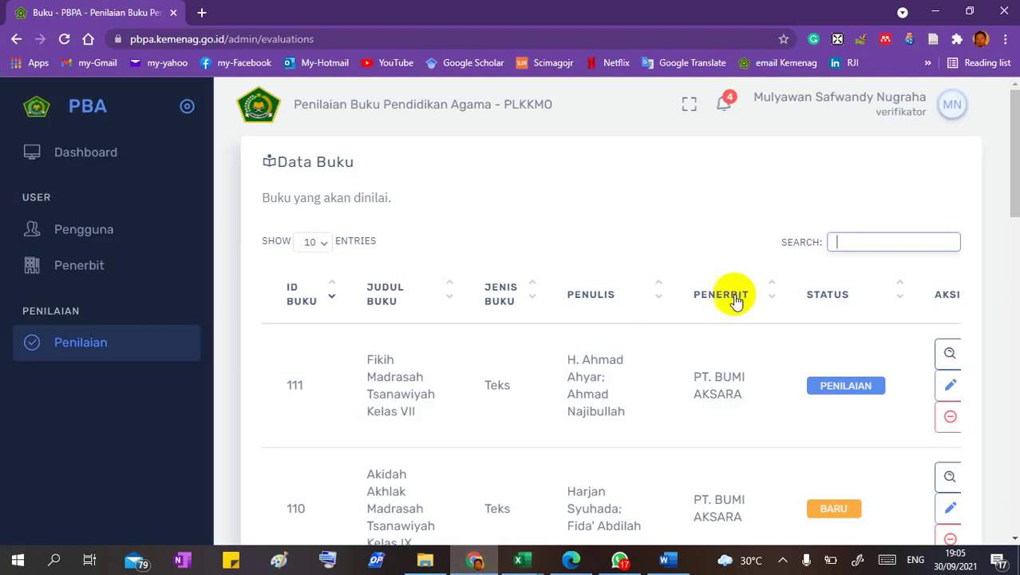
type("46")
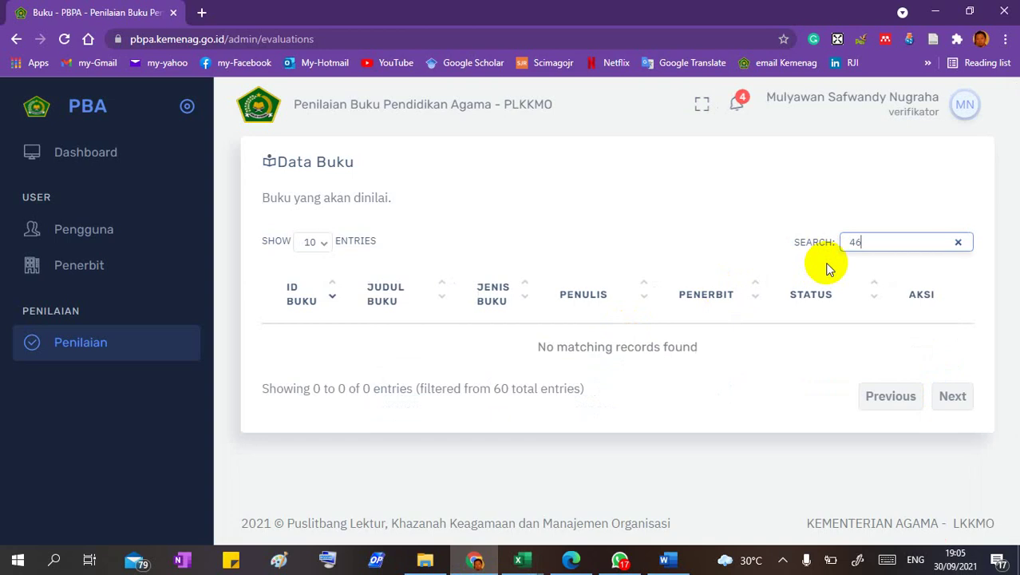
key("BackSpace")
key("BackSpace")
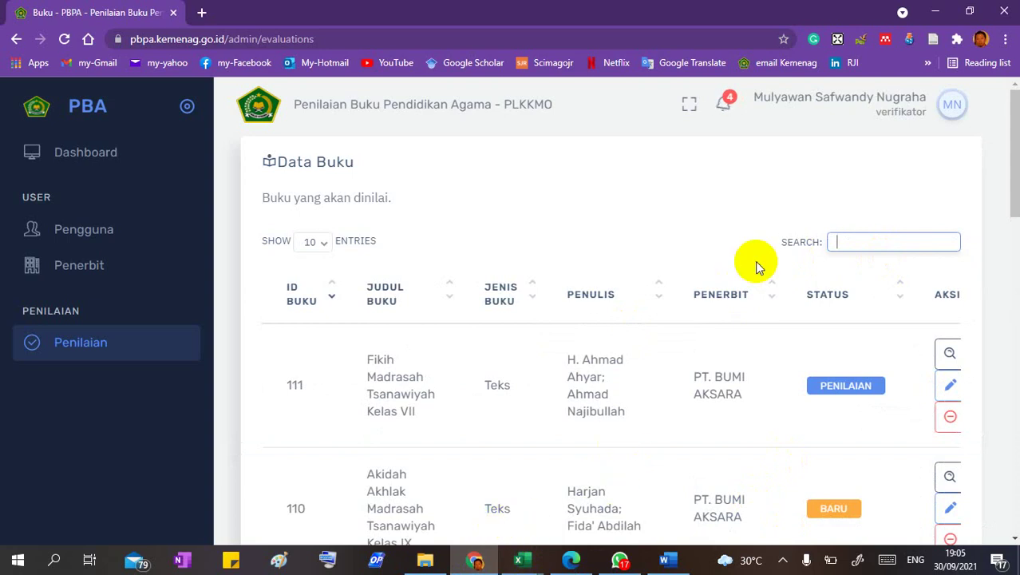
type("51")
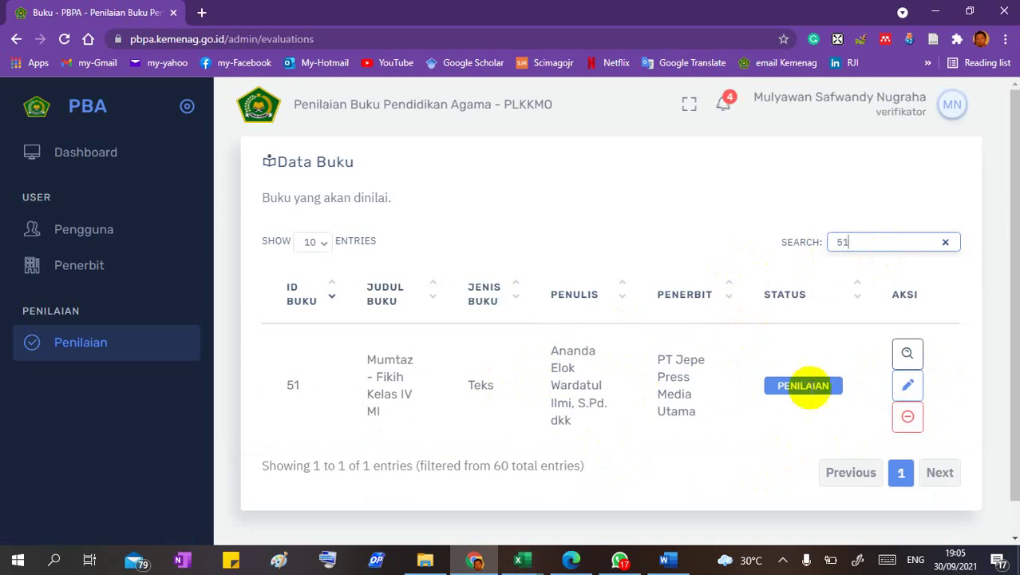
- Check the Excel master workbook's book rows again, and search the Data Buku list in Chrome for book 50
left_click(523, 562)
left_click(686, 510)
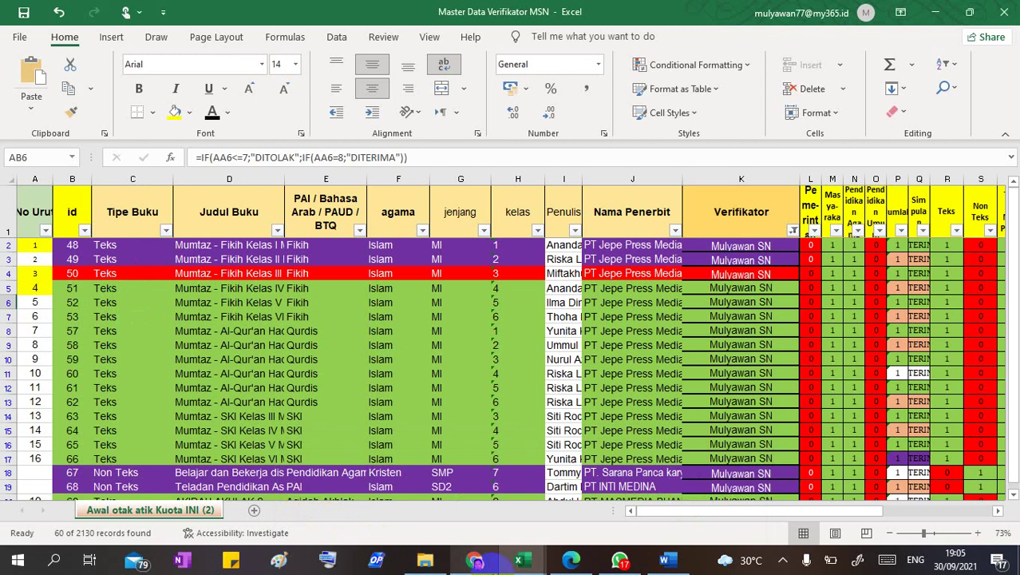
left_click(477, 561)
key("BackSpace")
type("0")
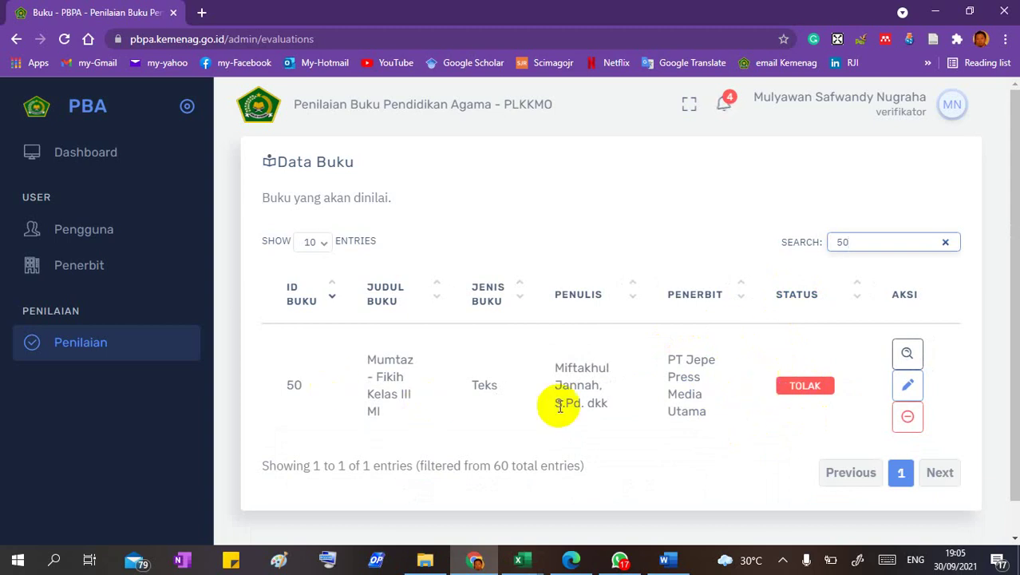
- Clear the Data Buku search and review the status and Aksi columns for the books on the first page
key("BackSpace")
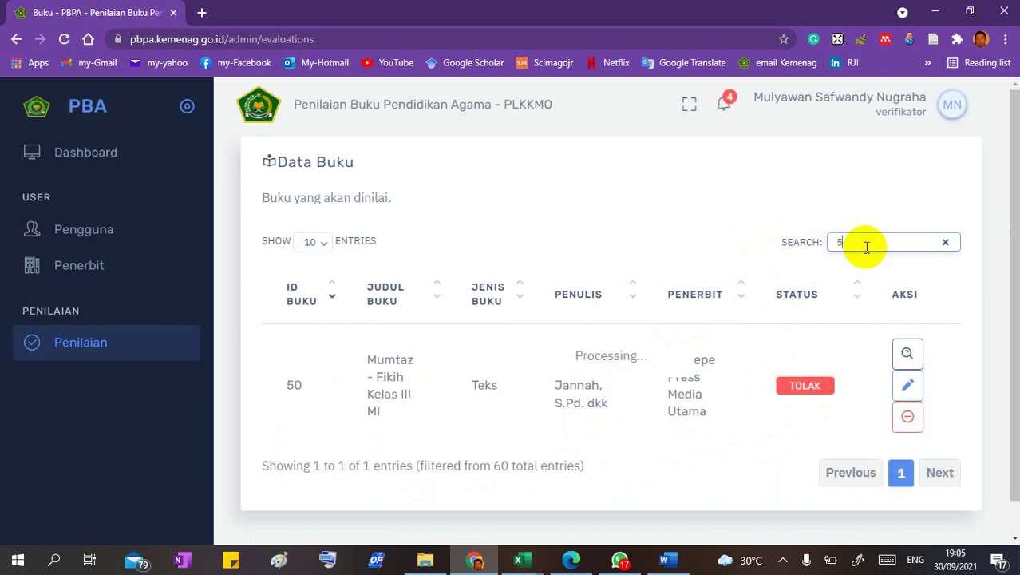
key("BackSpace")
scroll(844, 393, "down", 5)
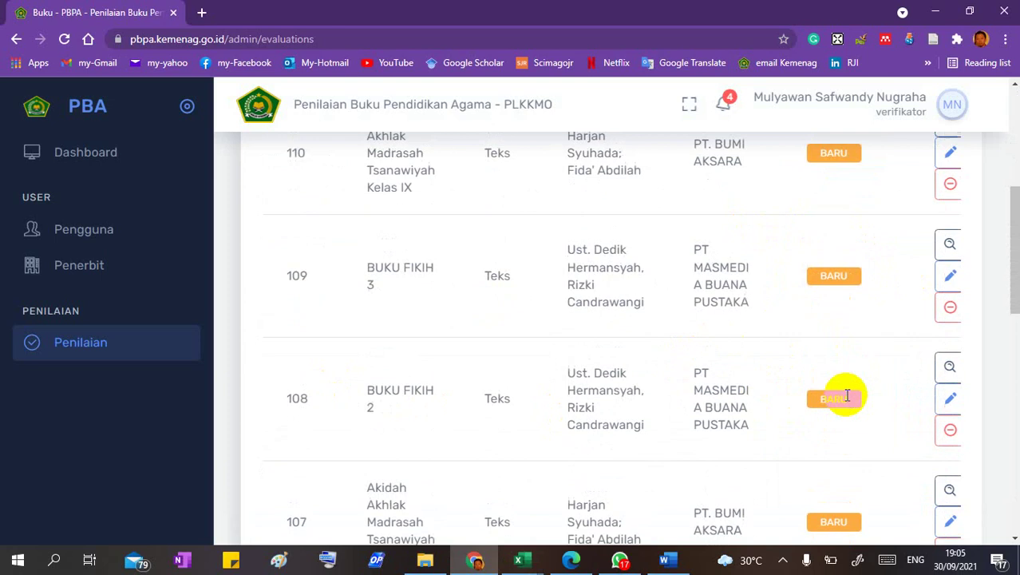
scroll(846, 394, "up", 2)
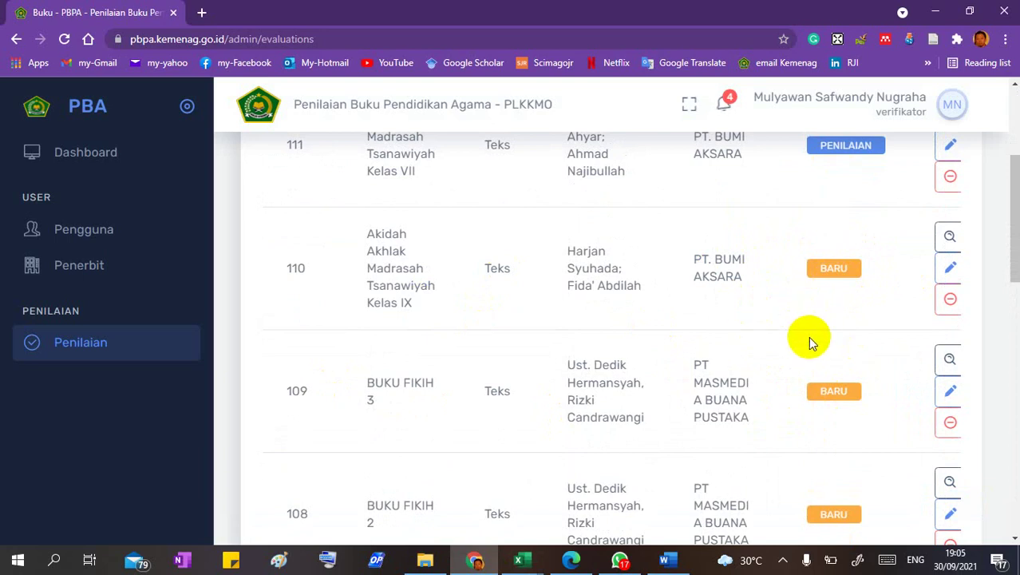
scroll(810, 342, "down", 4)
scroll(810, 342, "down", 8)
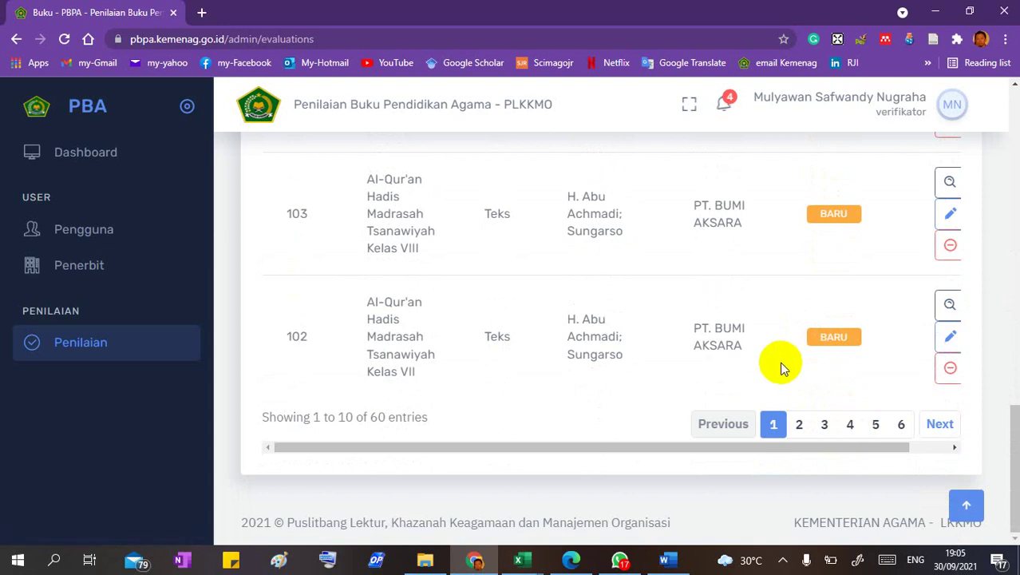
scroll(780, 367, "up", 12)
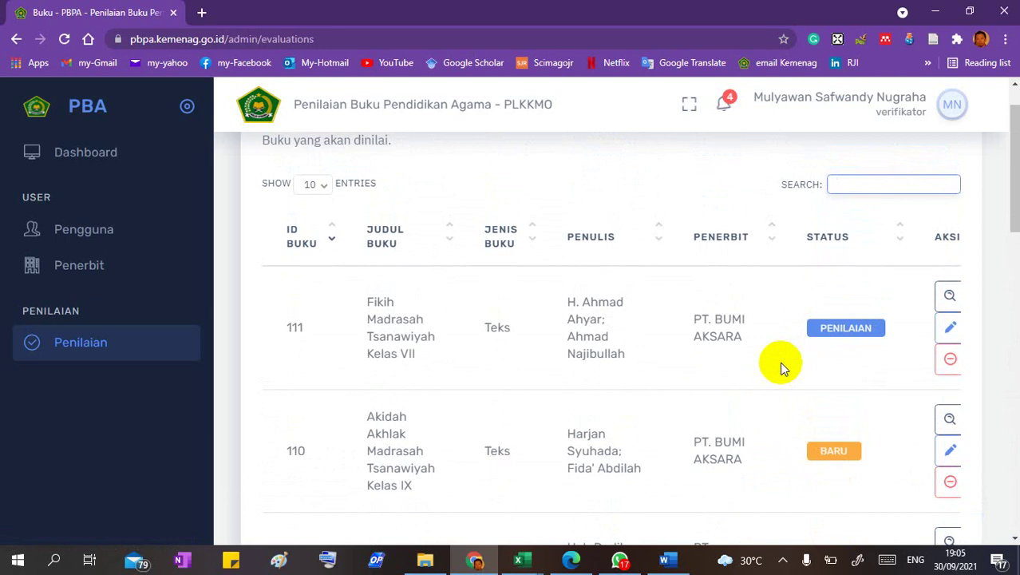
scroll(780, 367, "right", 1)
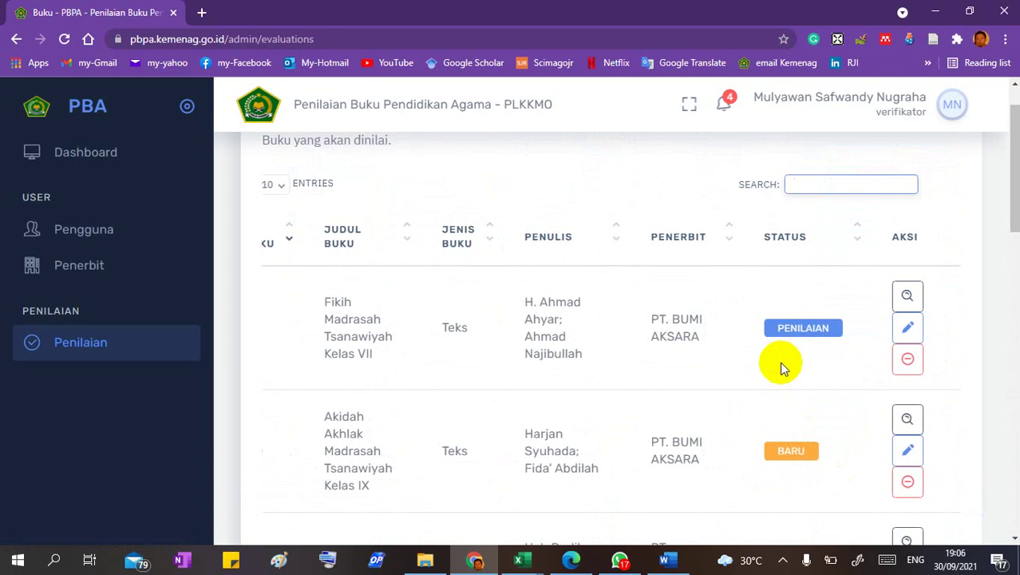
- Switch to the Excel master workbook and review the Simpulan Verifikator, Penilai Praktisi, Penilai Ahli and Supervisor columns through the last book row
mouse_move(523, 557)
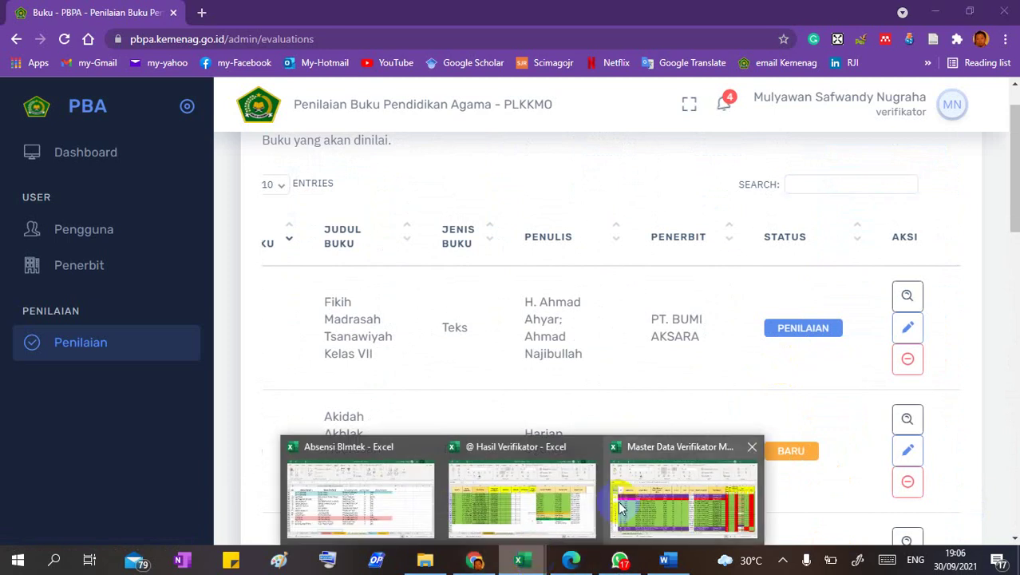
left_click(621, 508)
scroll(506, 394, "right", 8)
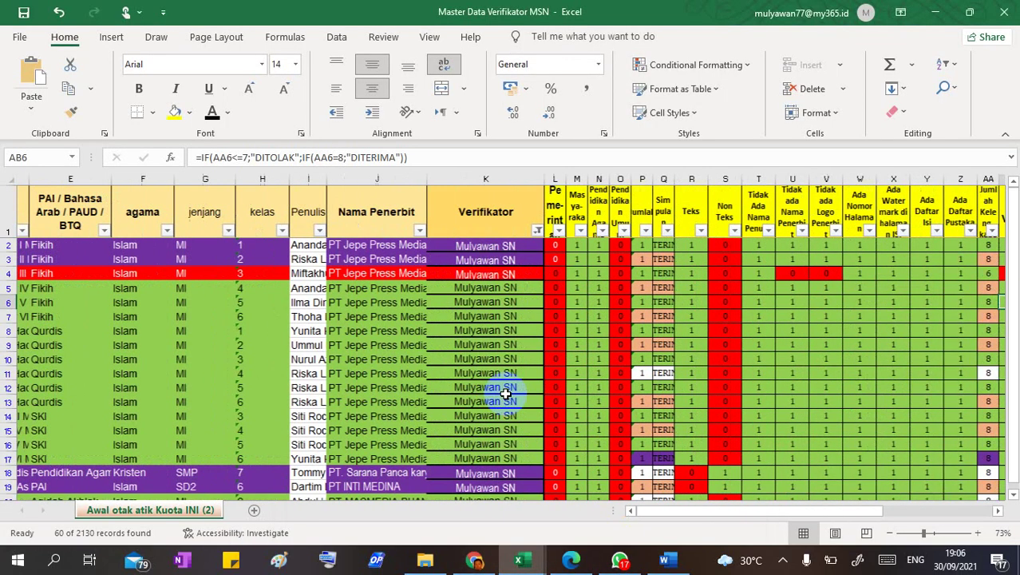
scroll(505, 394, "right", 6)
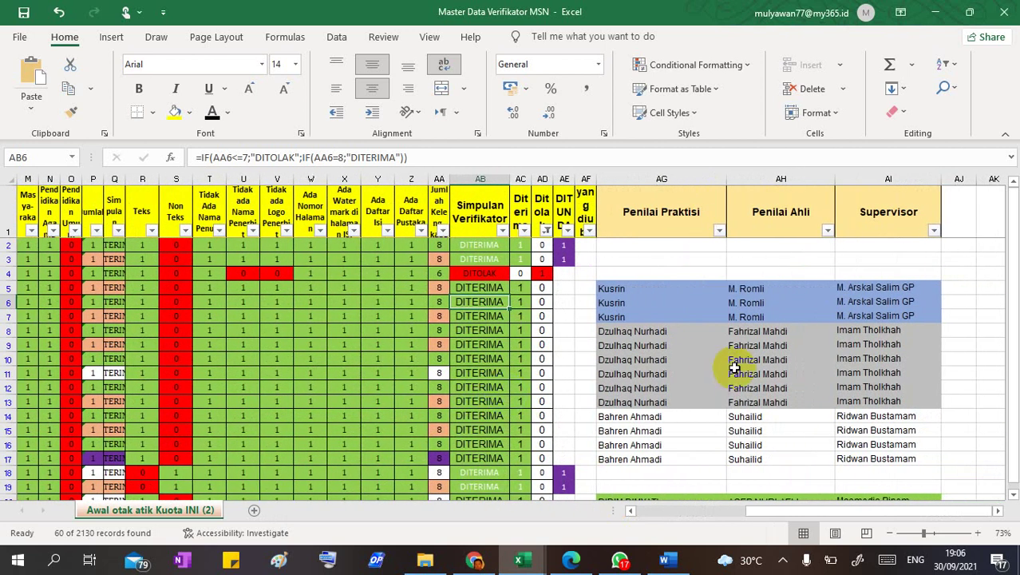
scroll(734, 367, "down", 2)
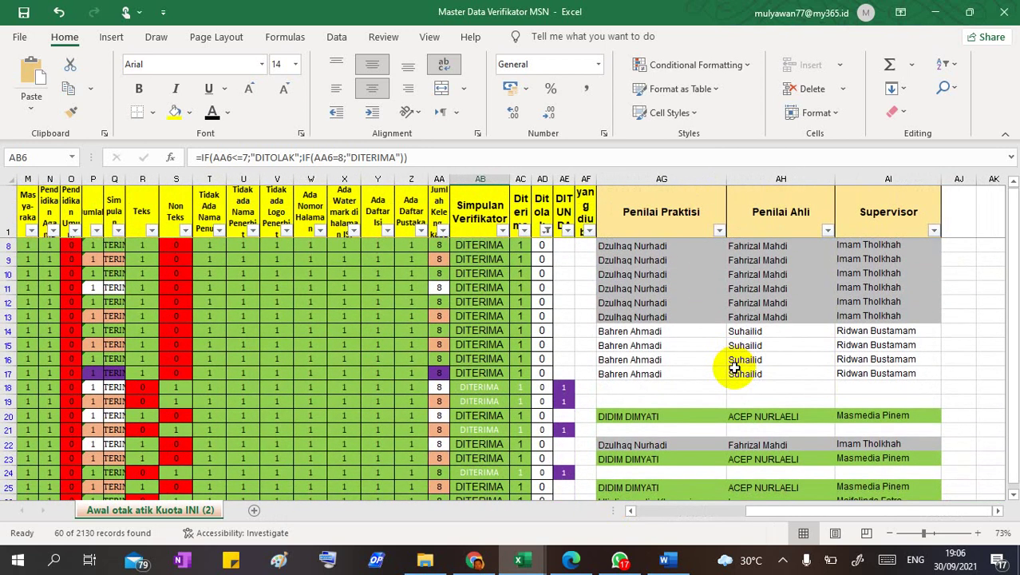
scroll(735, 367, "down", 1)
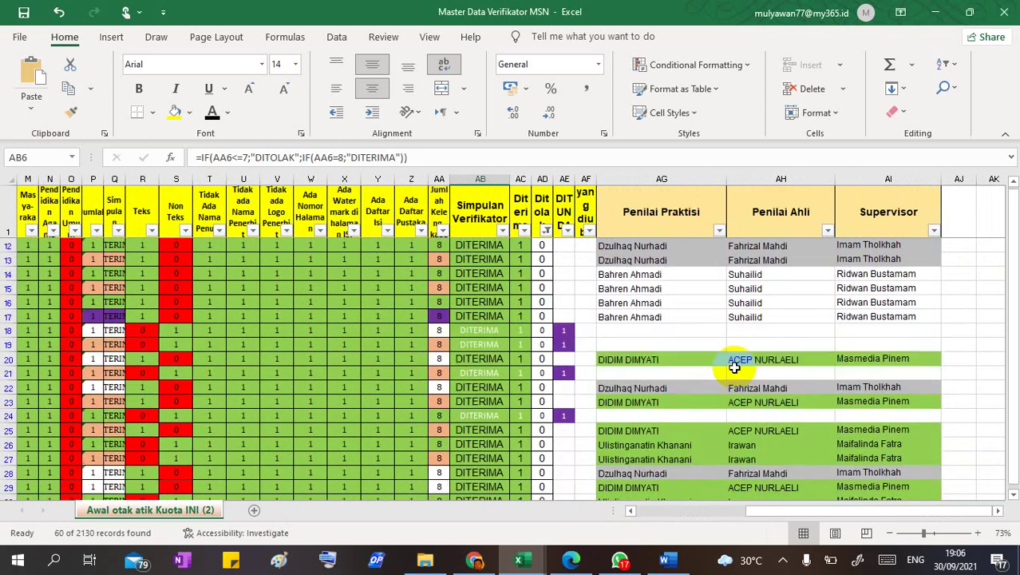
scroll(734, 367, "up", 3)
scroll(734, 367, "left", 5)
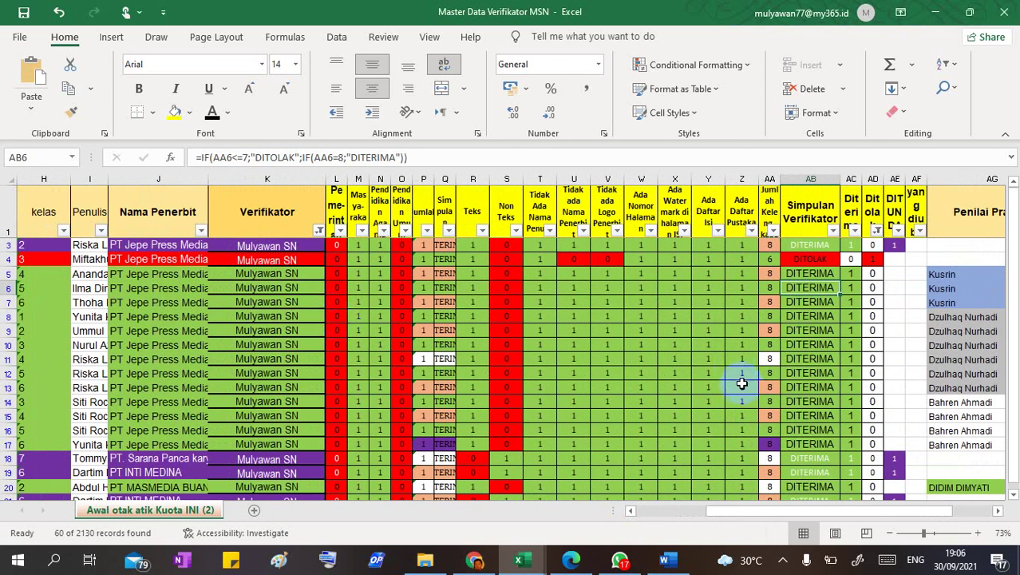
scroll(741, 383, "right", 3)
scroll(741, 384, "right", 3)
scroll(740, 384, "up", 1)
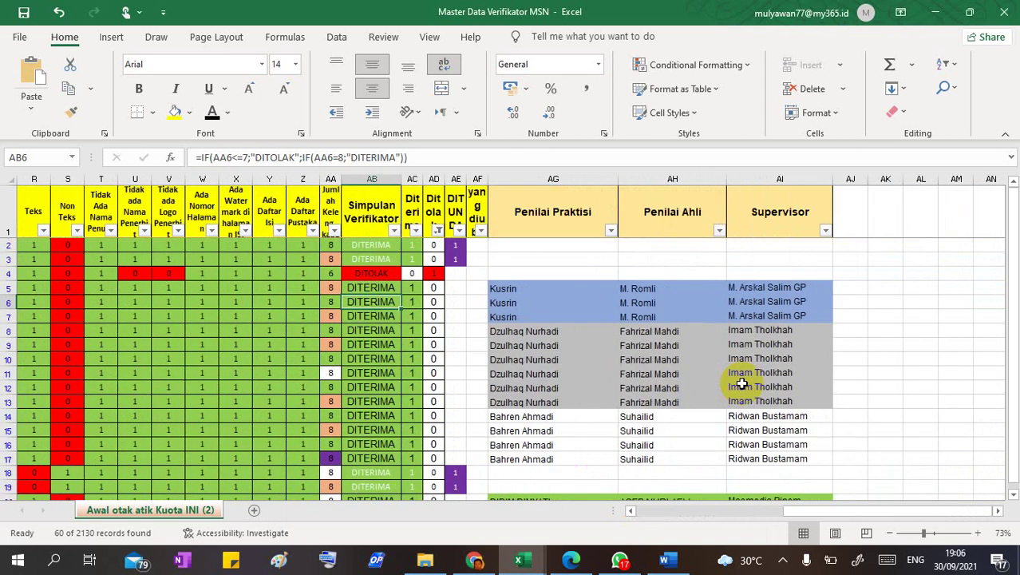
scroll(740, 384, "down", 15)
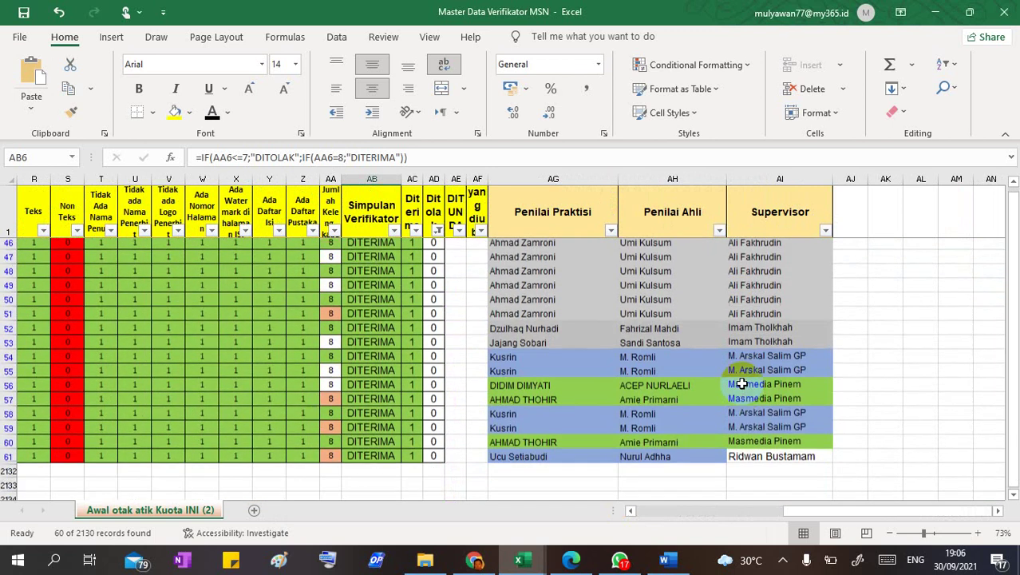
- Open the Absensi BImtek workbook and review the evaluator pairs, supervisors, Jumlah Buku and Mata Pelajaran on the Otak-atik Penilai-Supervisor sheet
mouse_move(533, 561)
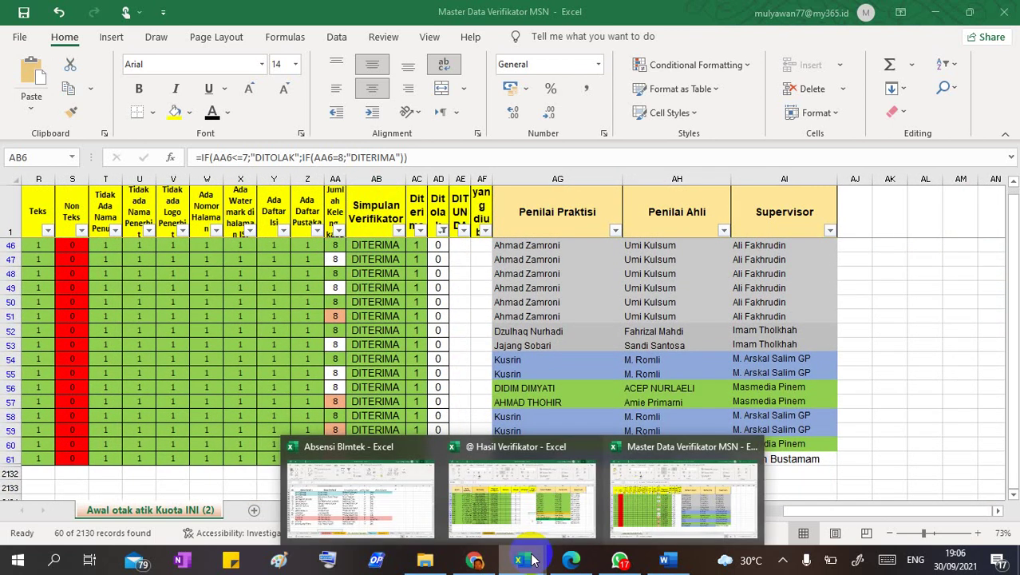
left_click(524, 503)
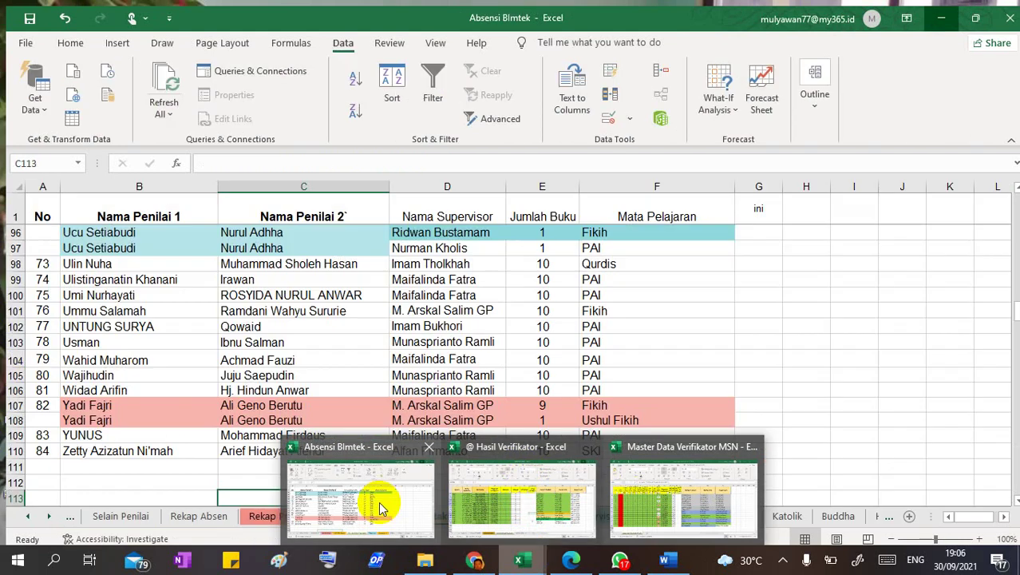
left_click(378, 501)
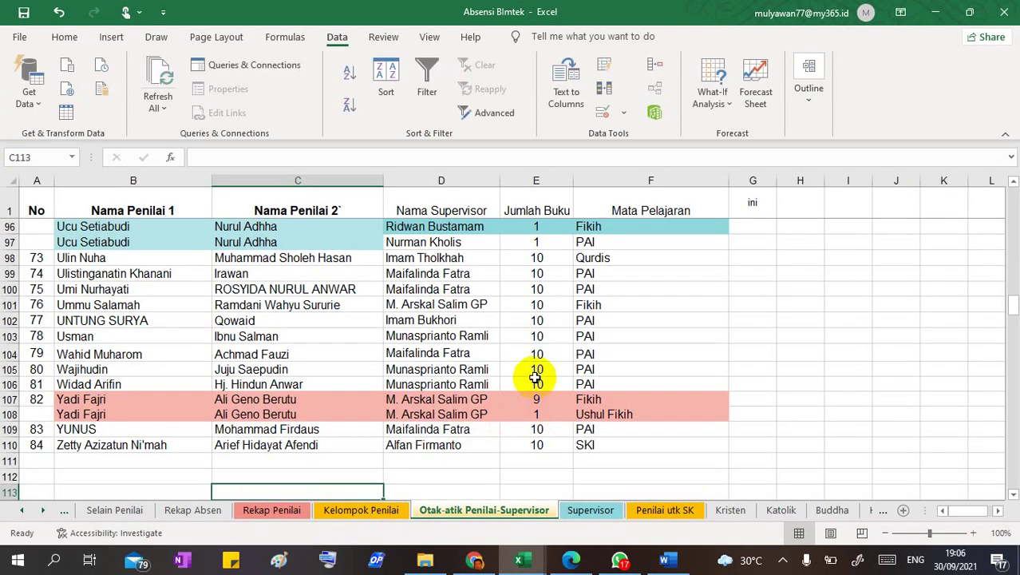
scroll(535, 376, "up", 20)
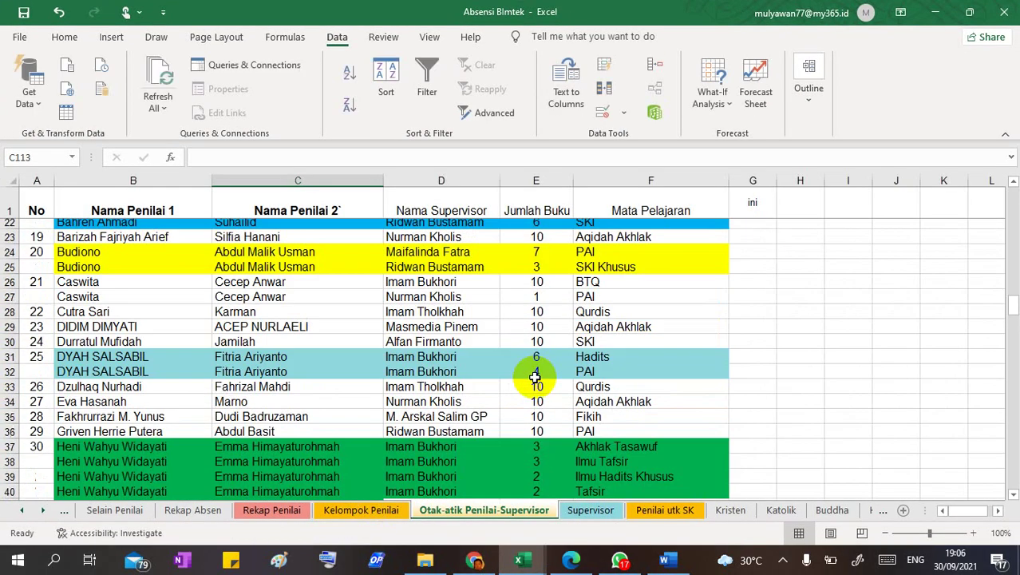
scroll(535, 377, "down", 5)
scroll(534, 377, "up", 5)
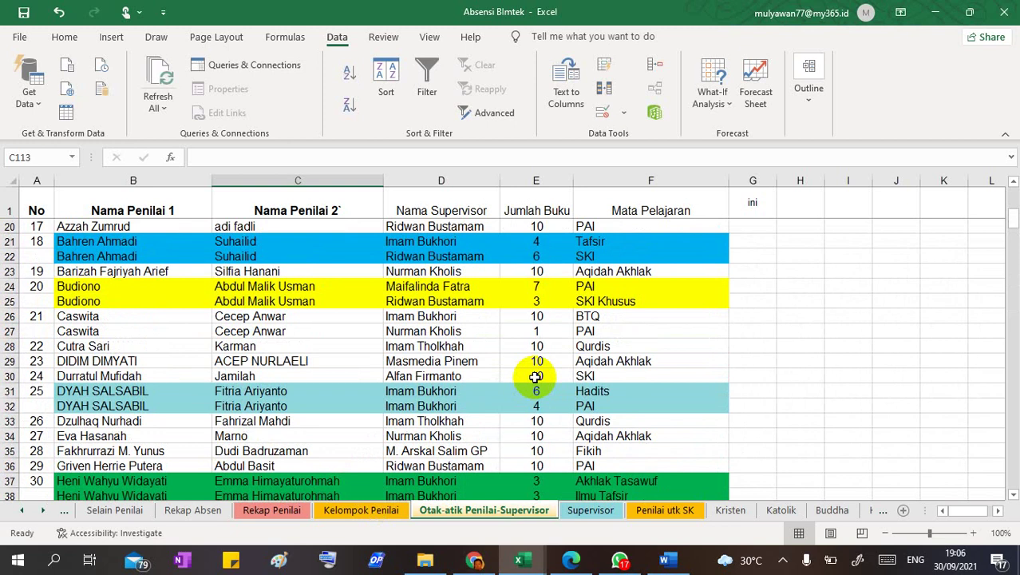
scroll(533, 314, "down", 3)
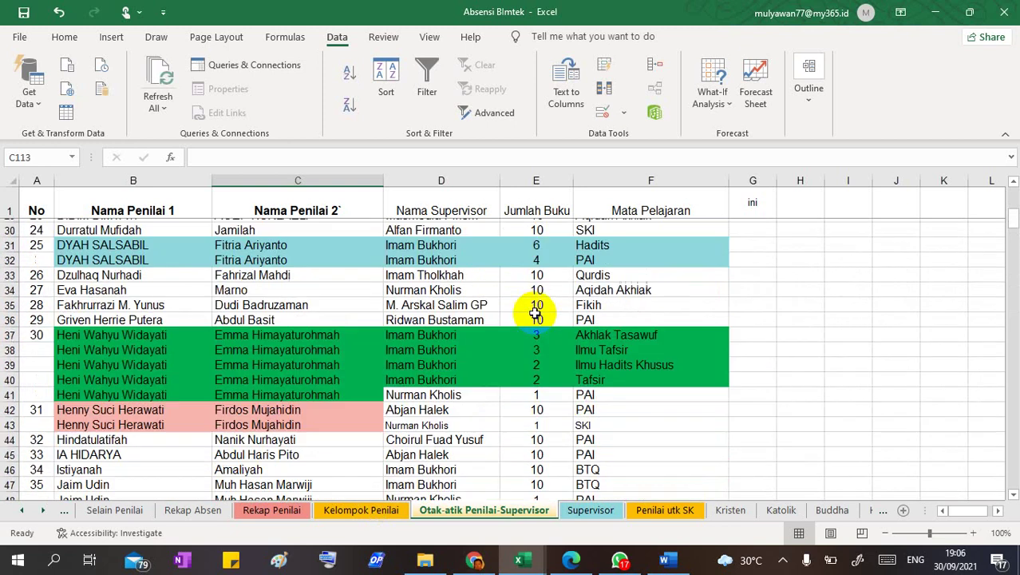
- Continue reviewing the evaluator pairs, supervisors, book counts and subjects on the Otak-atik Penilai-Supervisor sheet down to about row 85
scroll(535, 313, "down", 9)
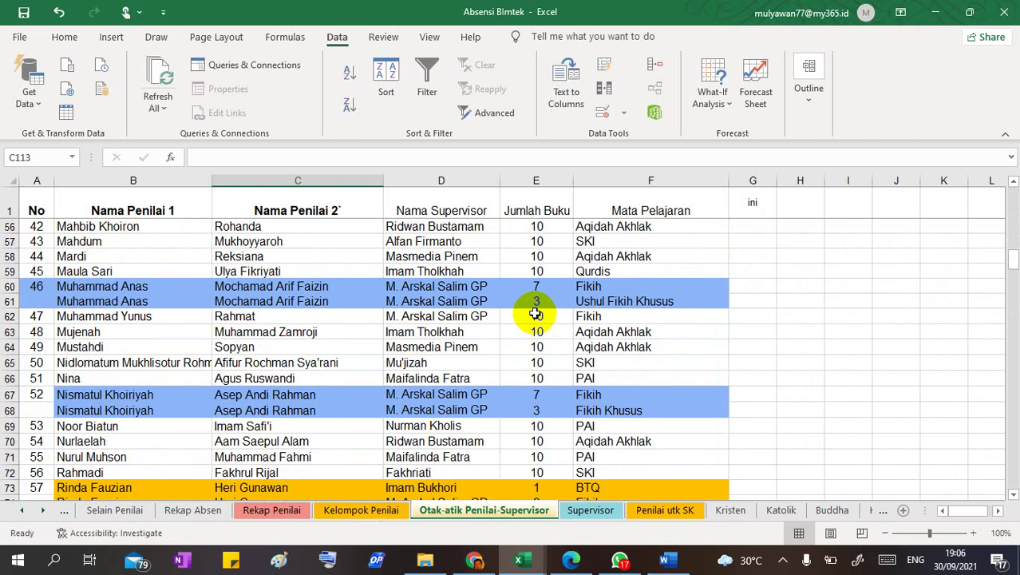
scroll(535, 314, "down", 1)
scroll(534, 313, "down", 3)
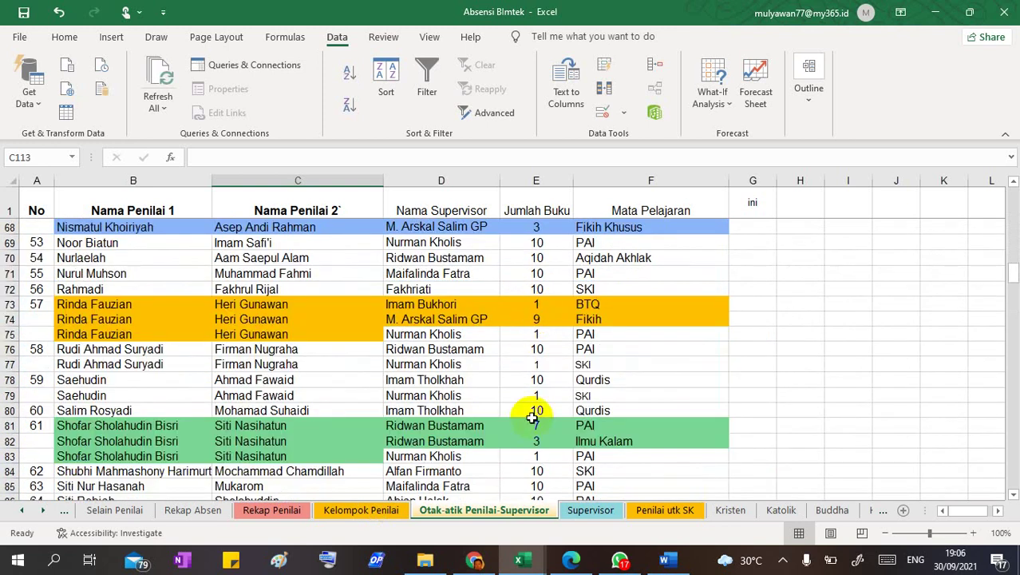
- Check the evaluator and supervisor columns at the start of the Master Data Verifikator MSN workbook, and return to the book list in Chrome
mouse_move(523, 563)
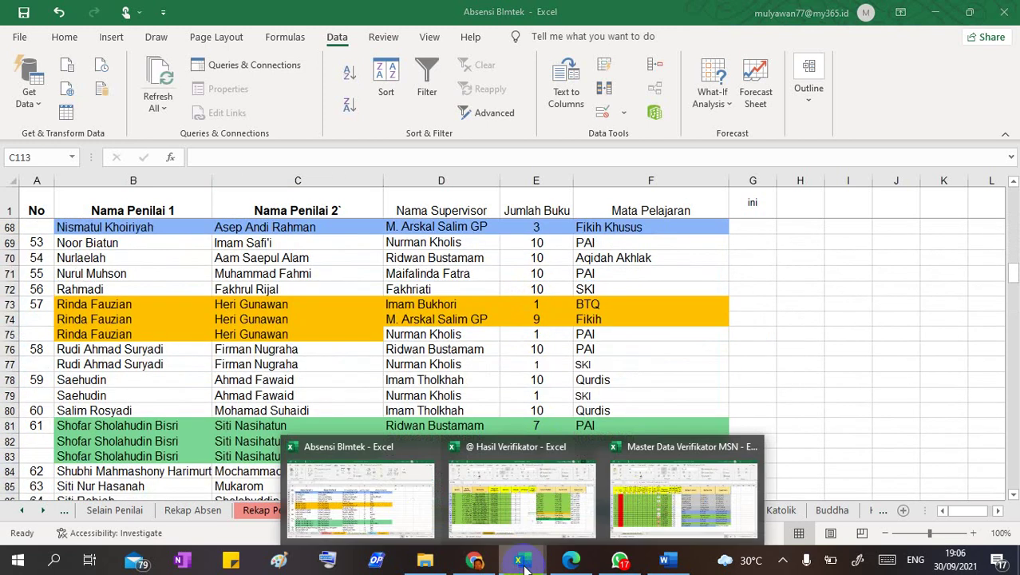
left_click(662, 505)
scroll(604, 391, "up", 15)
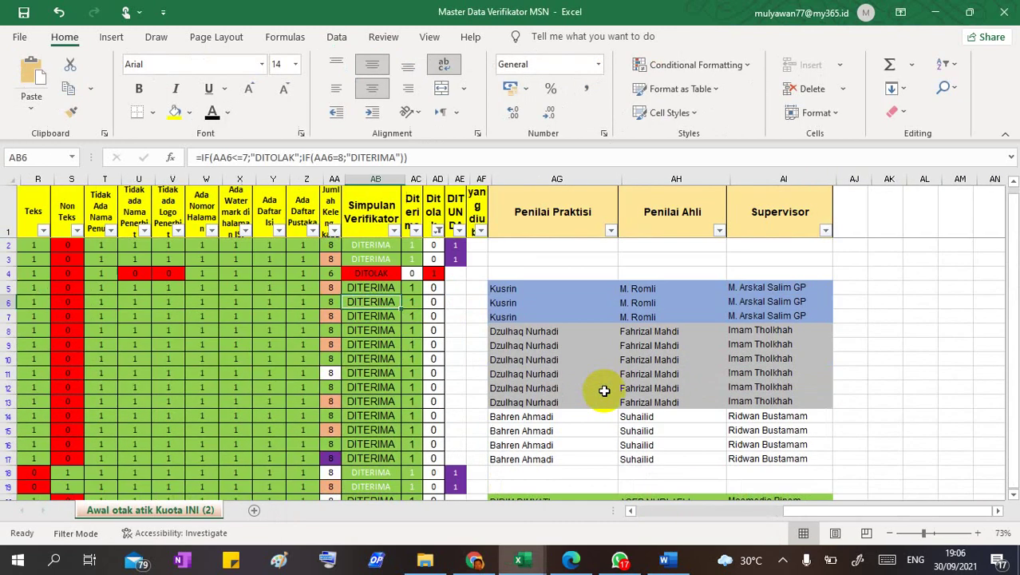
left_click(474, 561)
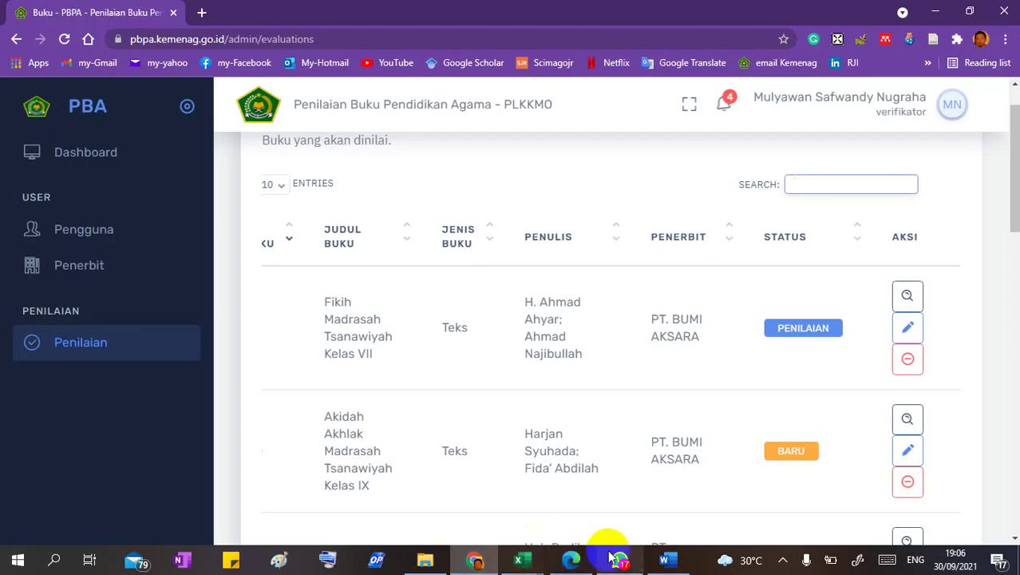
mouse_move(617, 561)
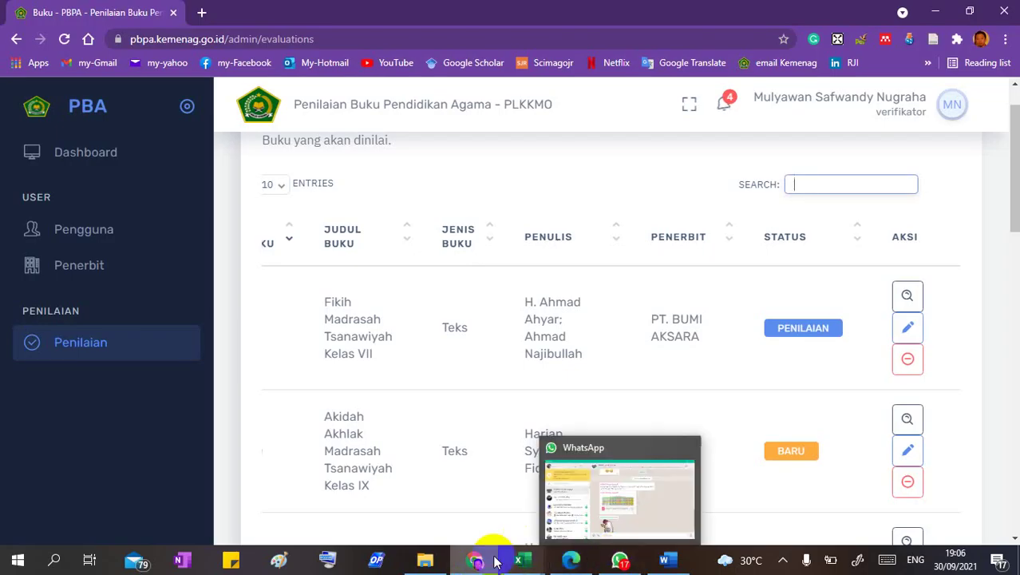
mouse_move(476, 563)
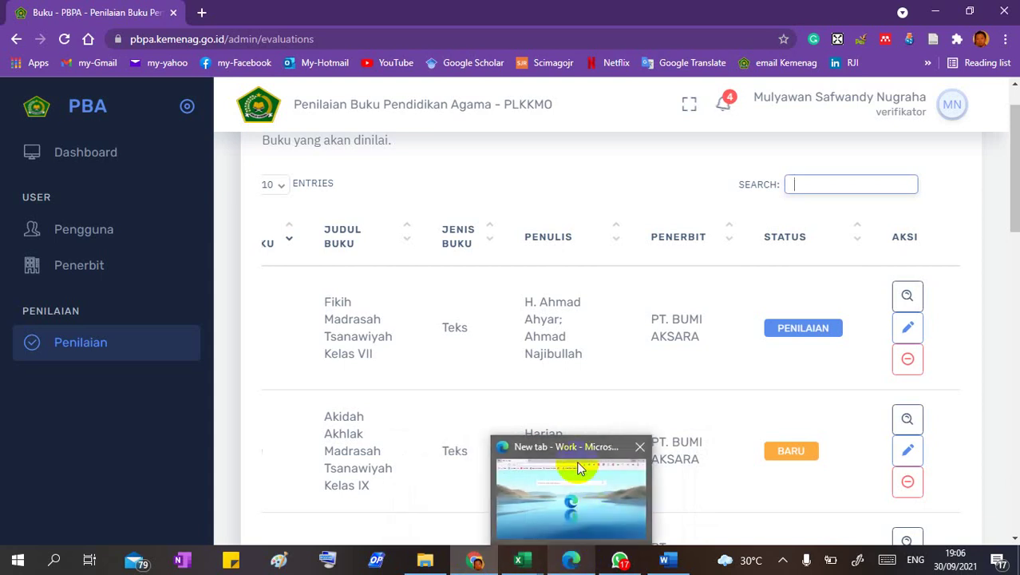